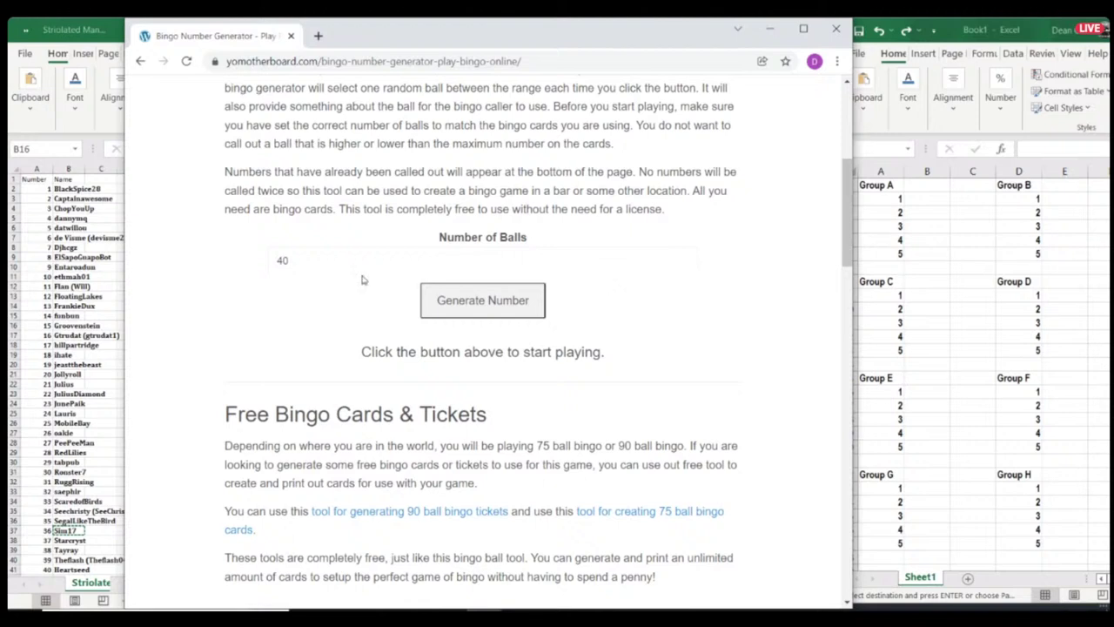
left_click(86, 187)
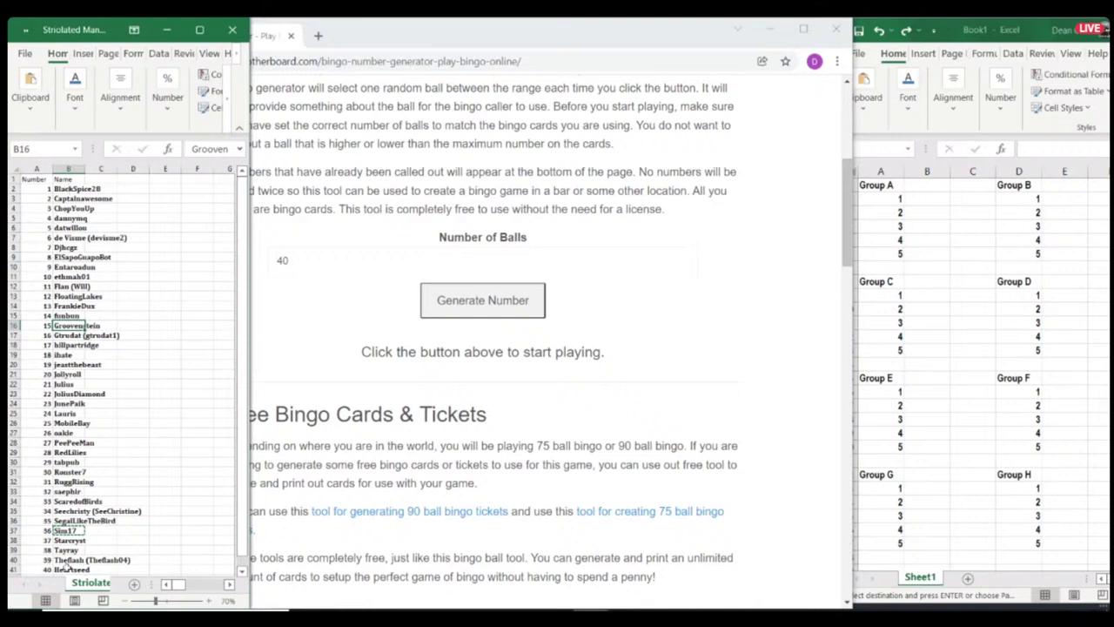
left_click(39, 238)
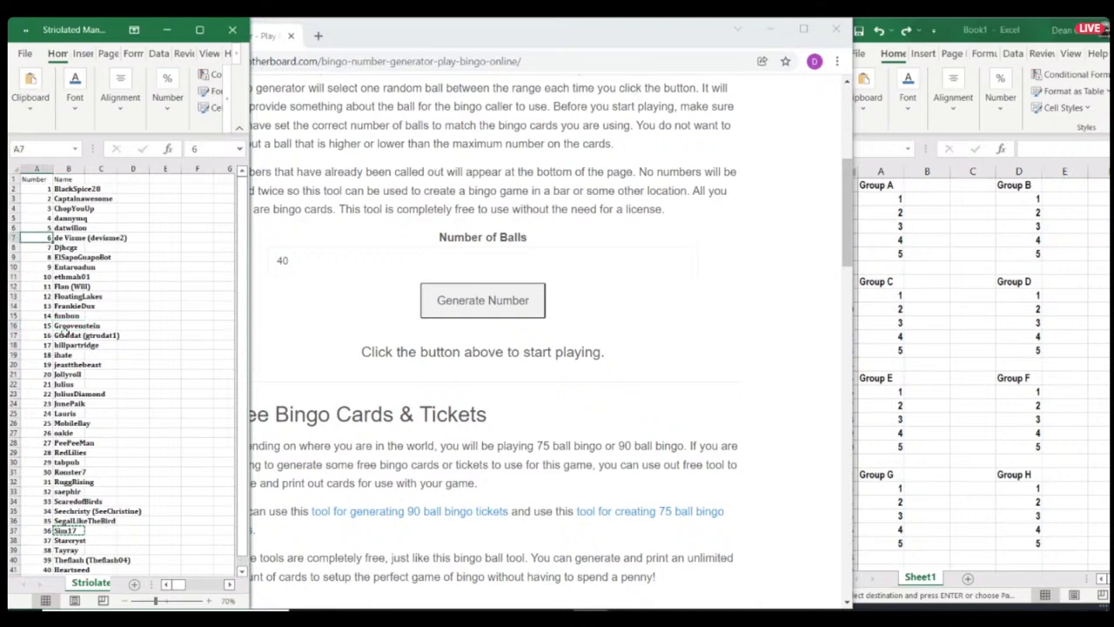
left_click(455, 185)
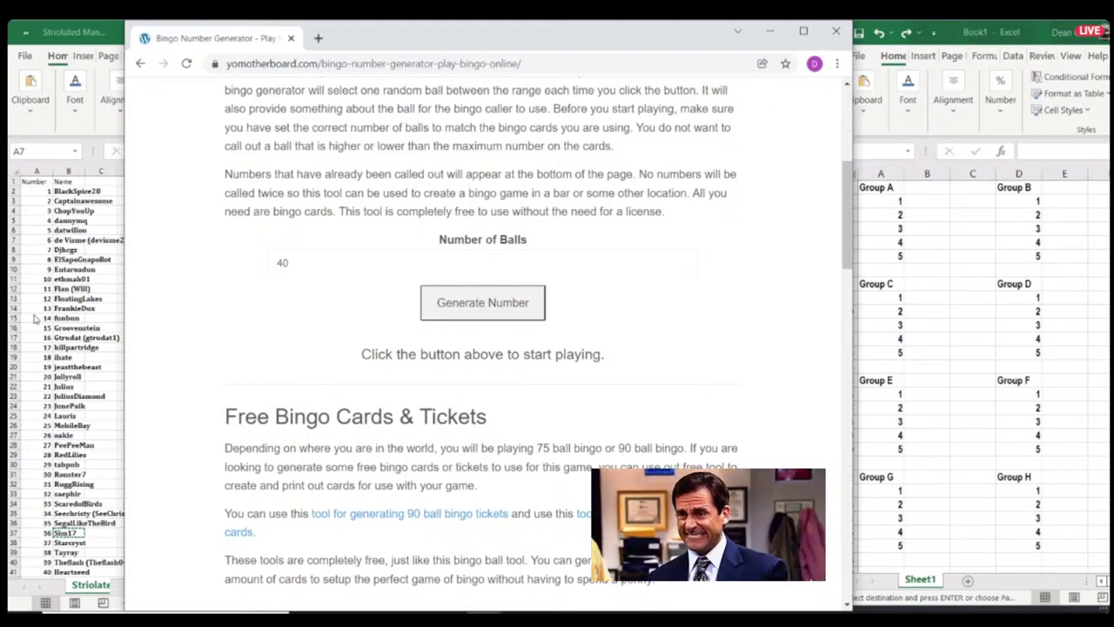
Step: Draw the first ball in the bingo generator and move the list name numbered 32 into slot 1 of Group A
left_click(904, 217)
left_click(925, 202)
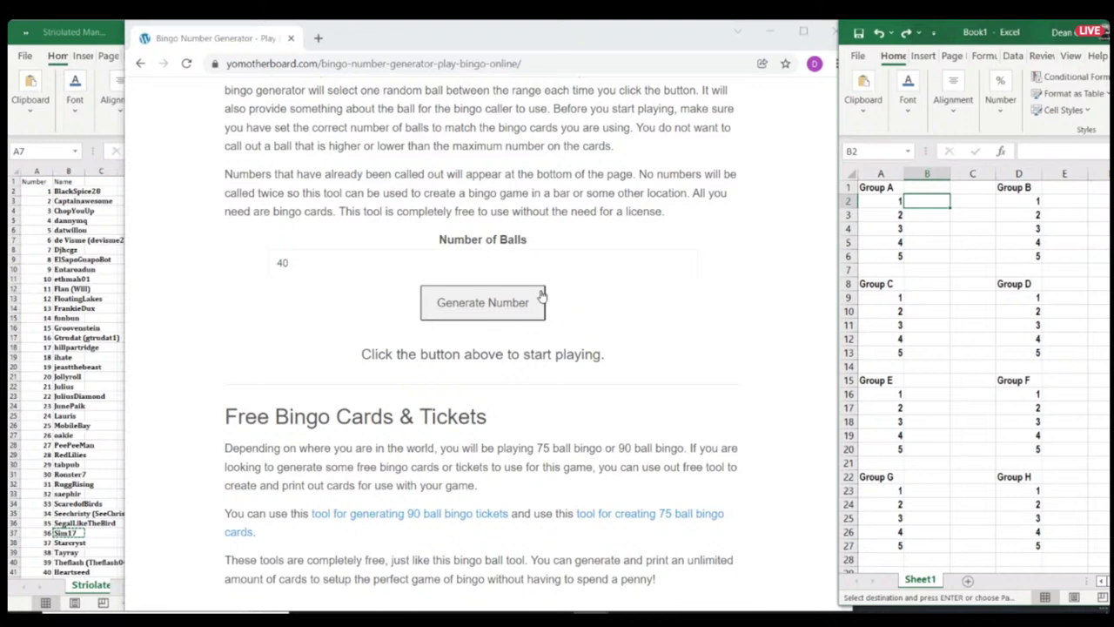
left_click(497, 299)
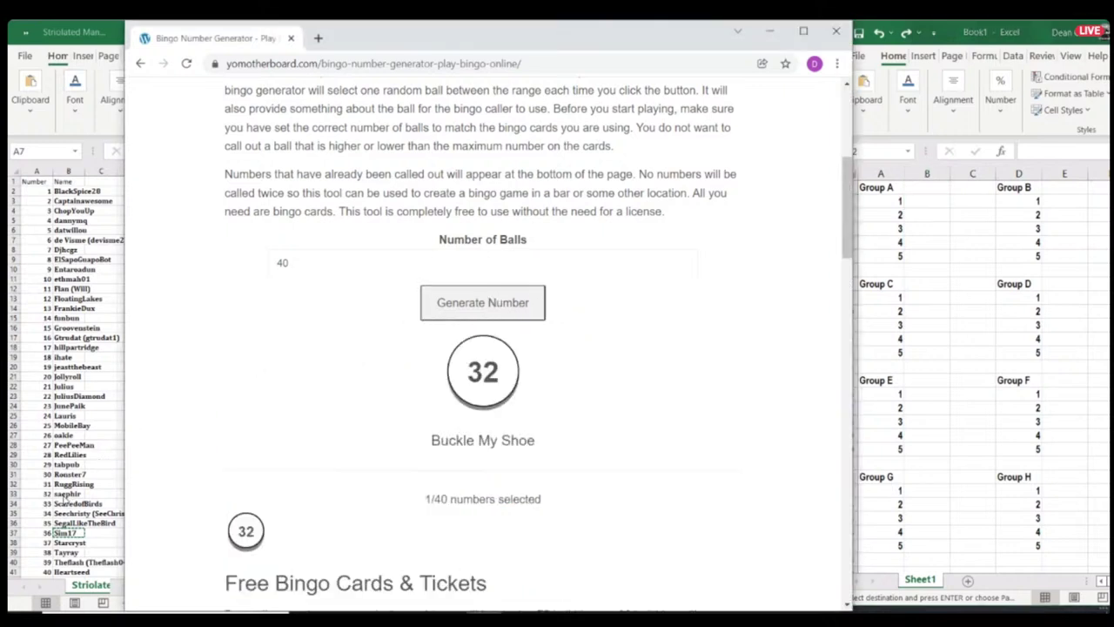
left_click(68, 498)
left_click(72, 494)
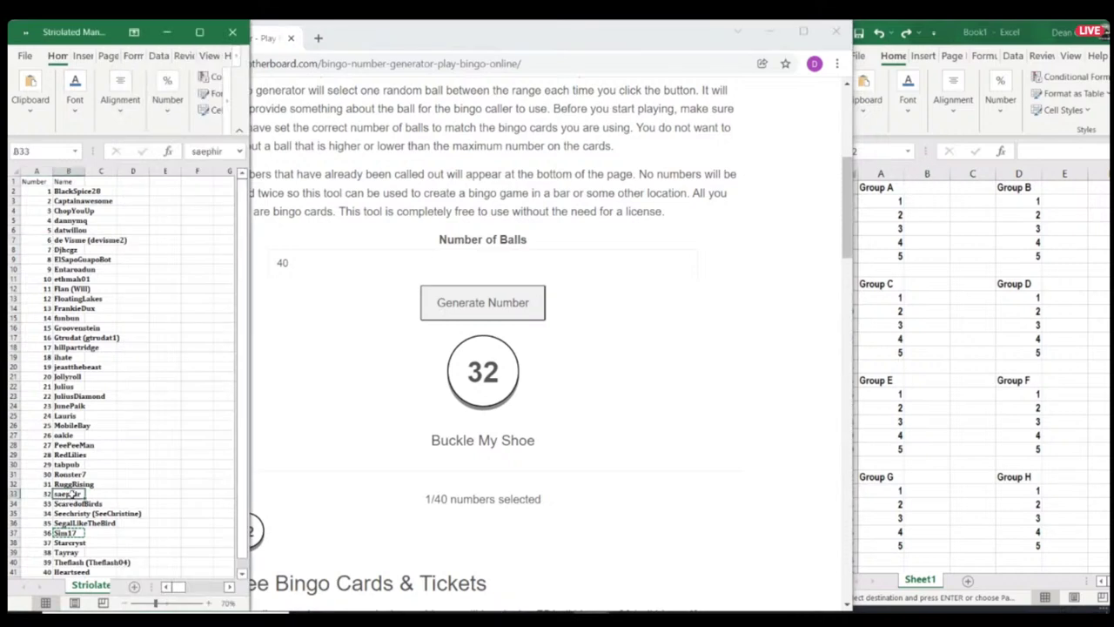
left_click(924, 200)
type("saephir")
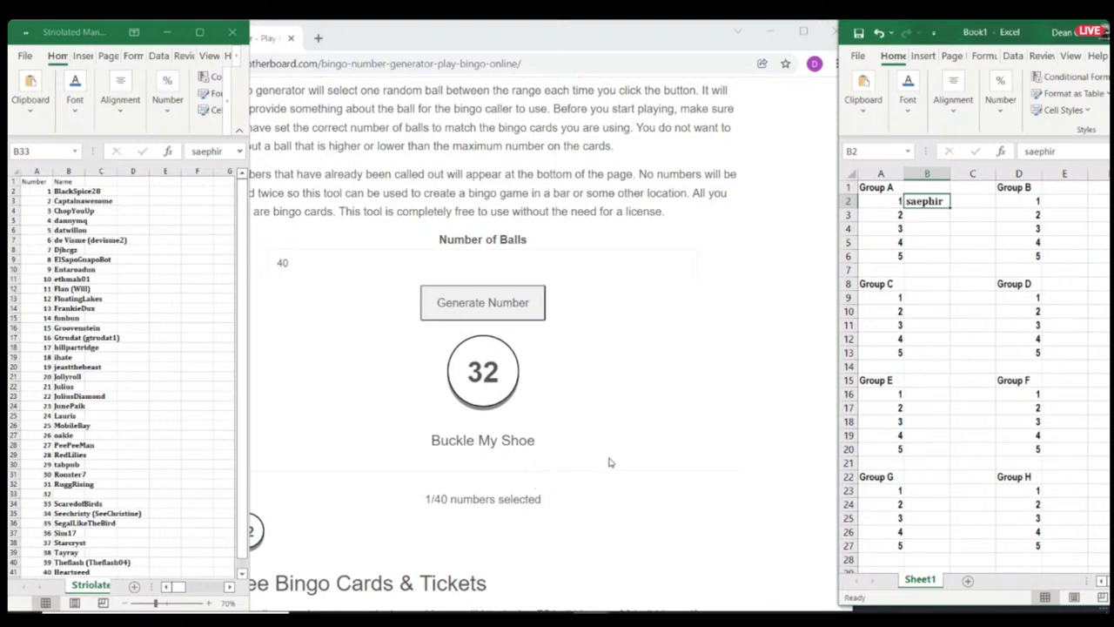
Step: Draw the second ball and move the list name numbered 23 into slot 1 of Group B
left_click(480, 312)
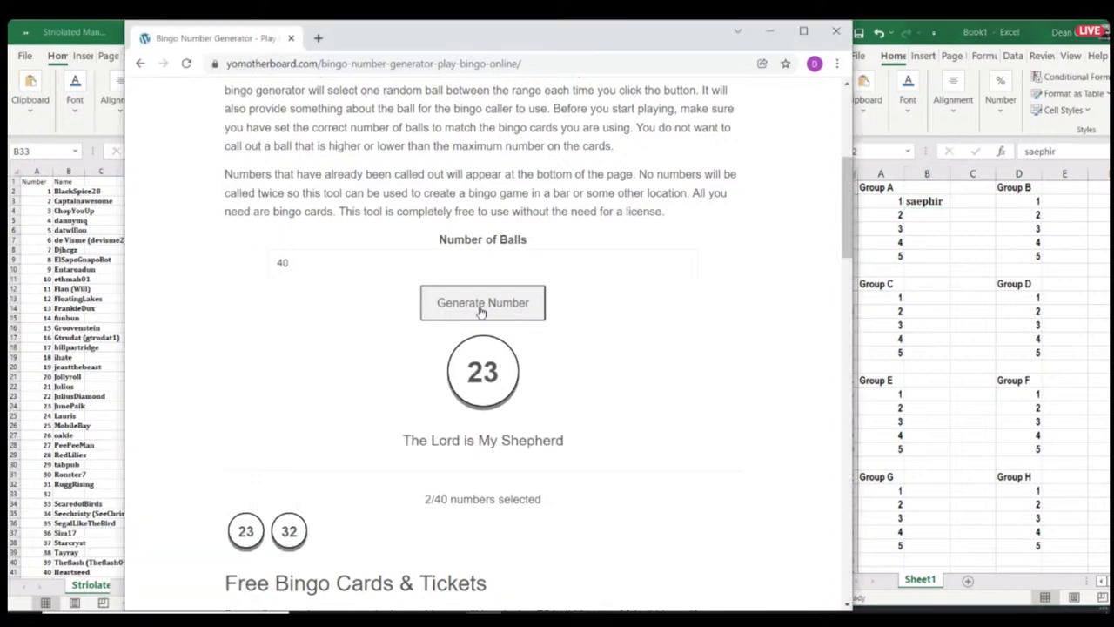
left_click(66, 397)
left_click(71, 406)
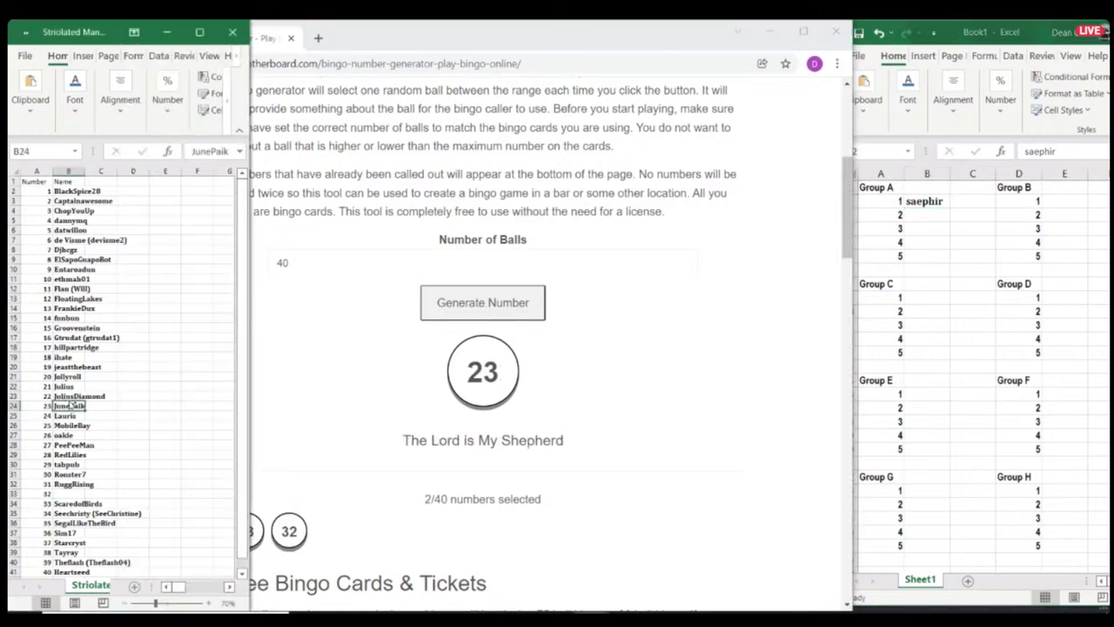
left_click(1019, 212)
left_click(1063, 201)
key("ctrl+v")
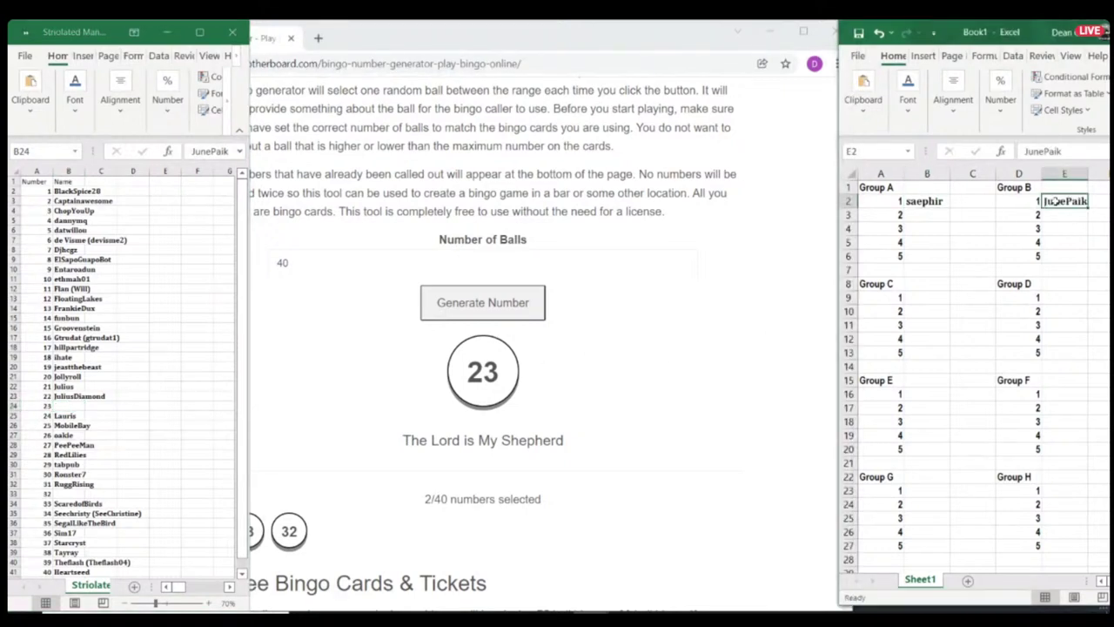
Step: Draw the third ball and move the list name numbered 26 into slot 1 of Group C
left_click(478, 310)
left_click(478, 311)
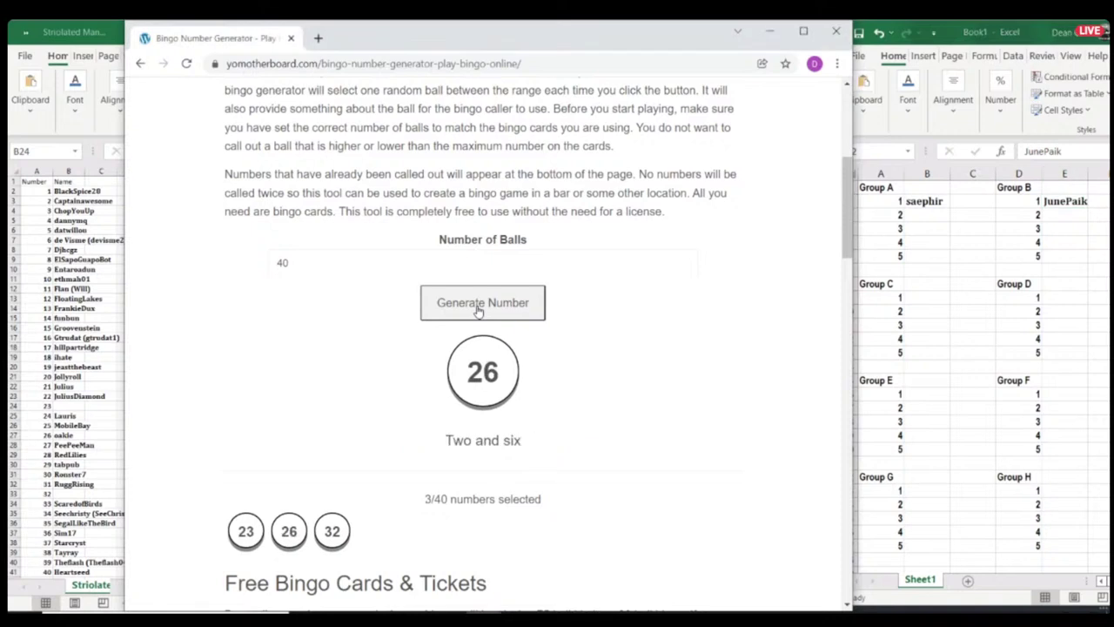
left_click(91, 446)
left_click(71, 435)
key("ctrl+c")
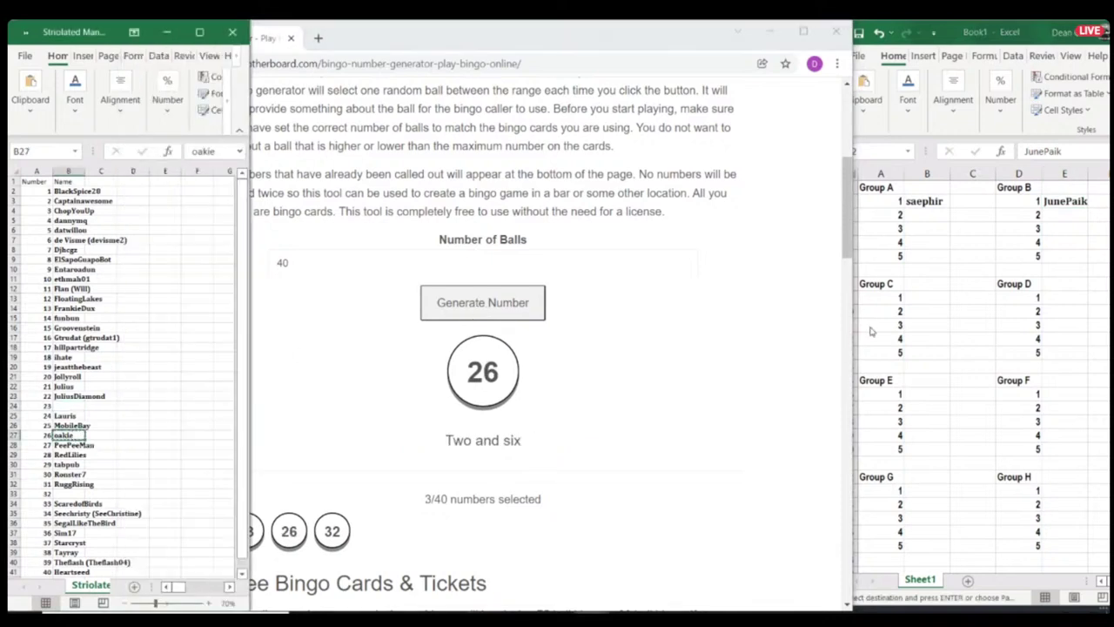
left_click(928, 304)
left_click(919, 298)
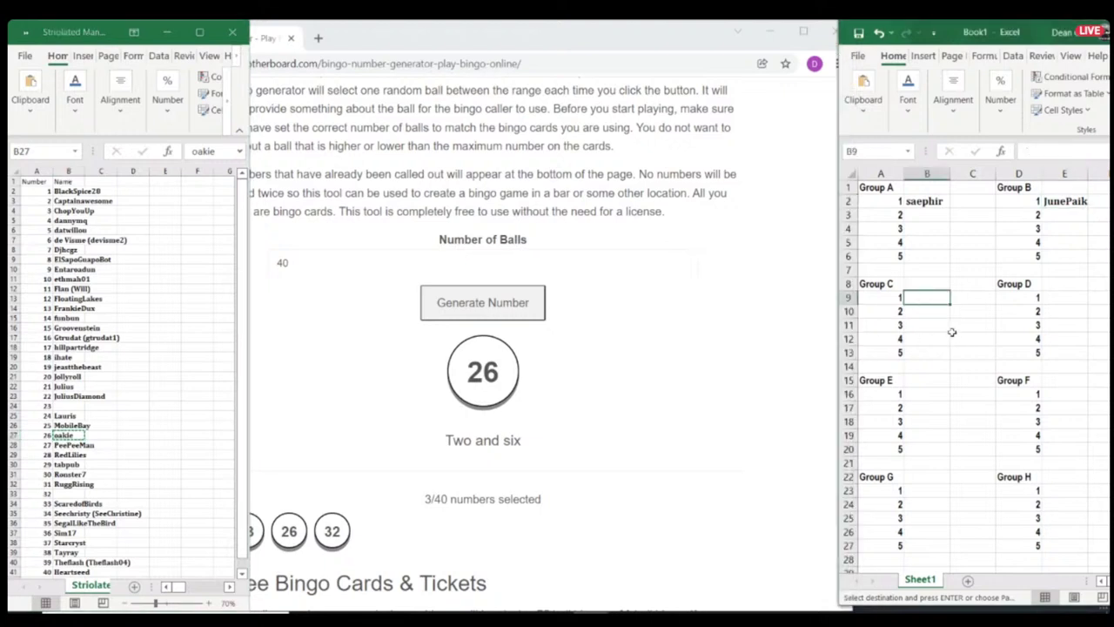
key("ctrl+v")
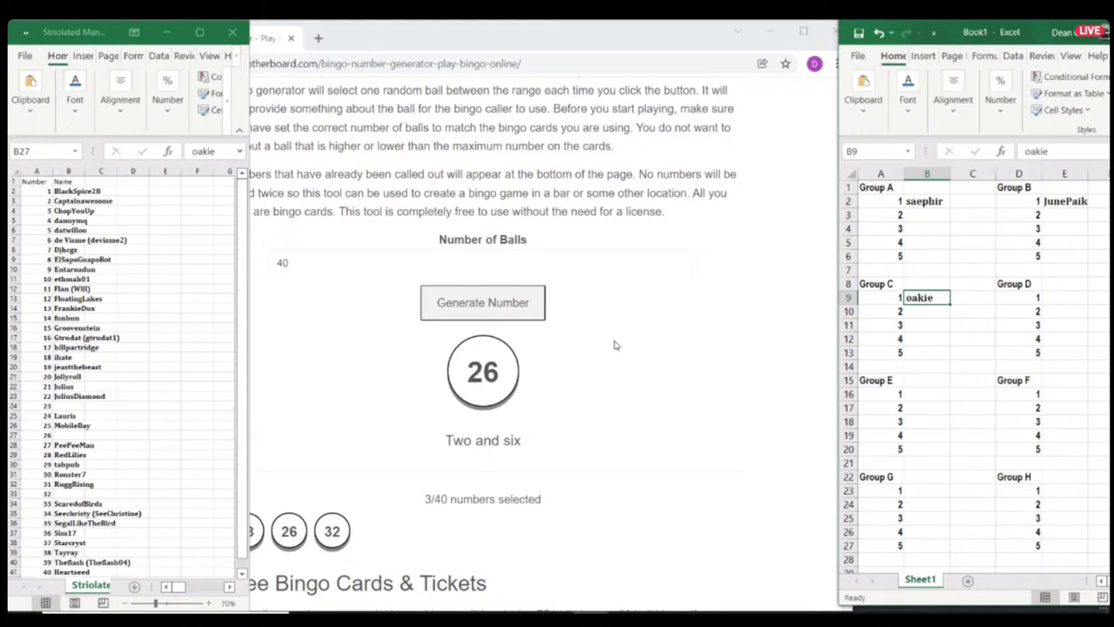
Step: Draw the fourth ball and select the matching name, number 28, in the entrant list
left_click(453, 304)
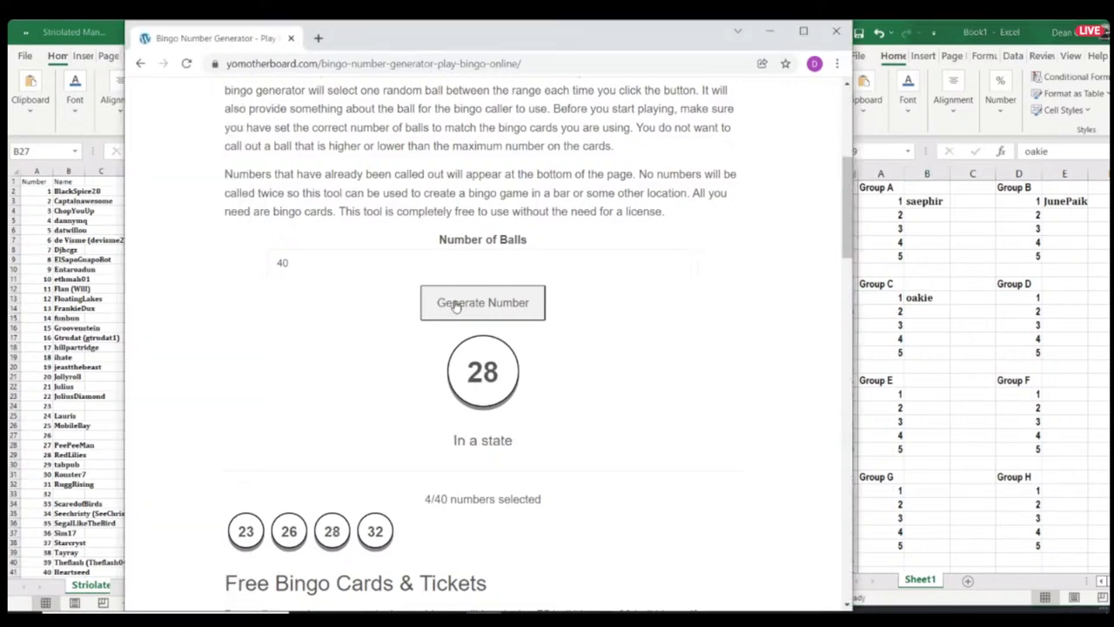
left_click(58, 435)
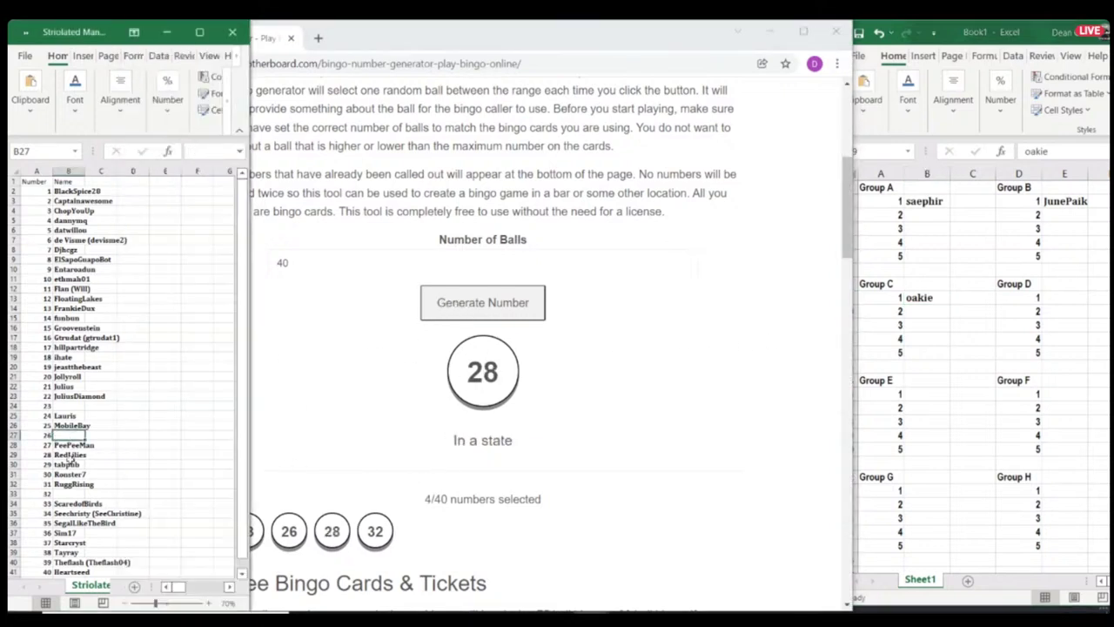
left_click(69, 455)
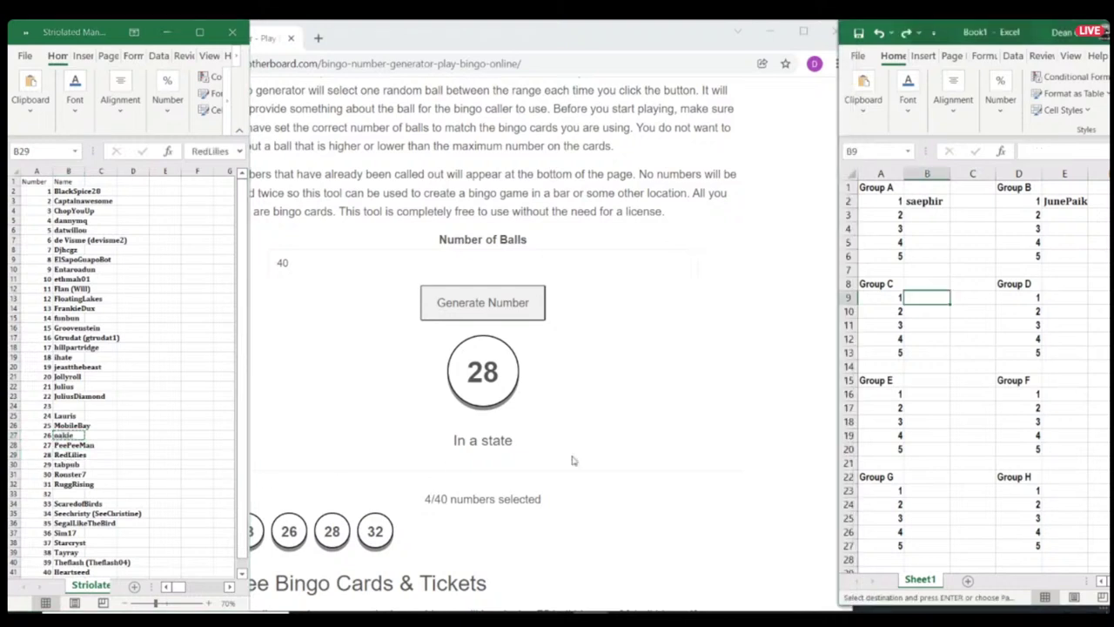
Step: Undo the name placements in Group C and Group B
left_click(918, 381)
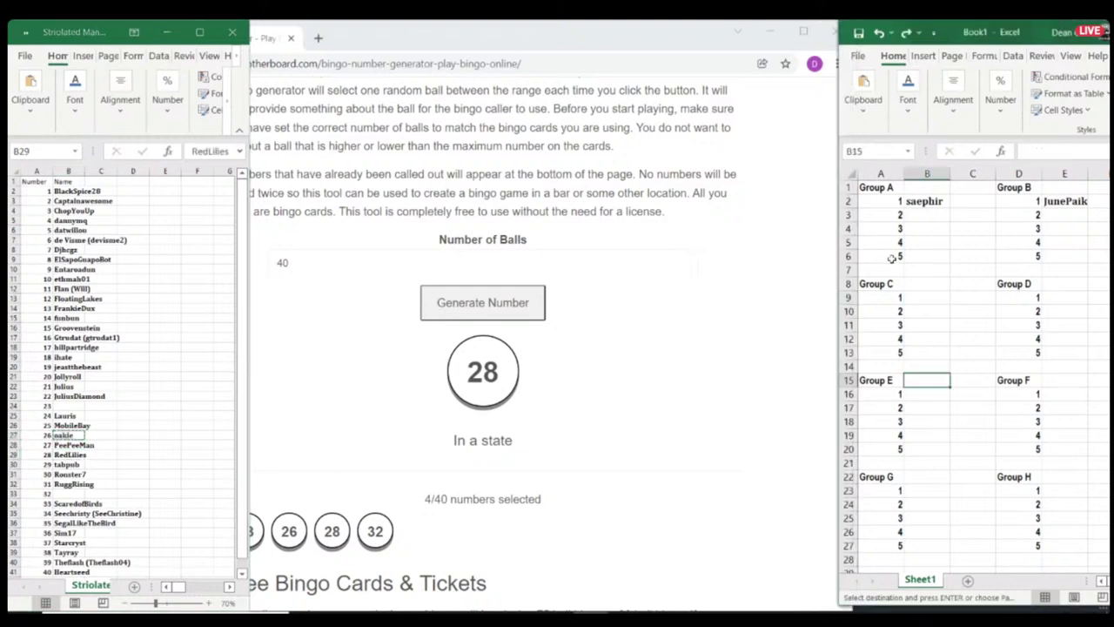
left_click(879, 33)
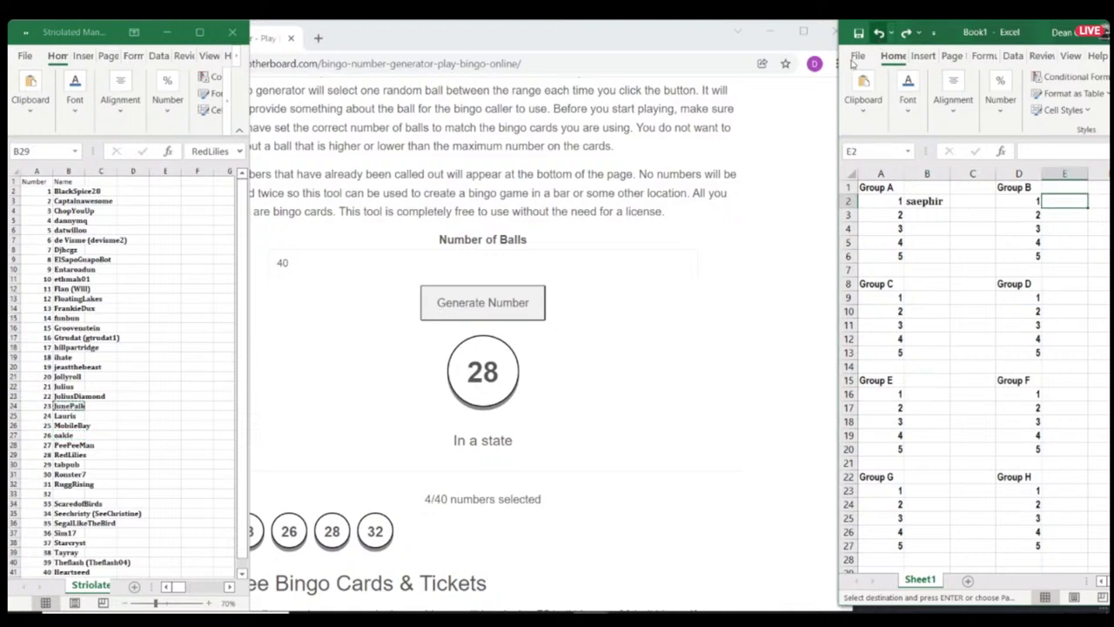
Step: Cut the list name numbered 28 and paste it into slot 1 of Group D, cell E9
left_click(131, 449)
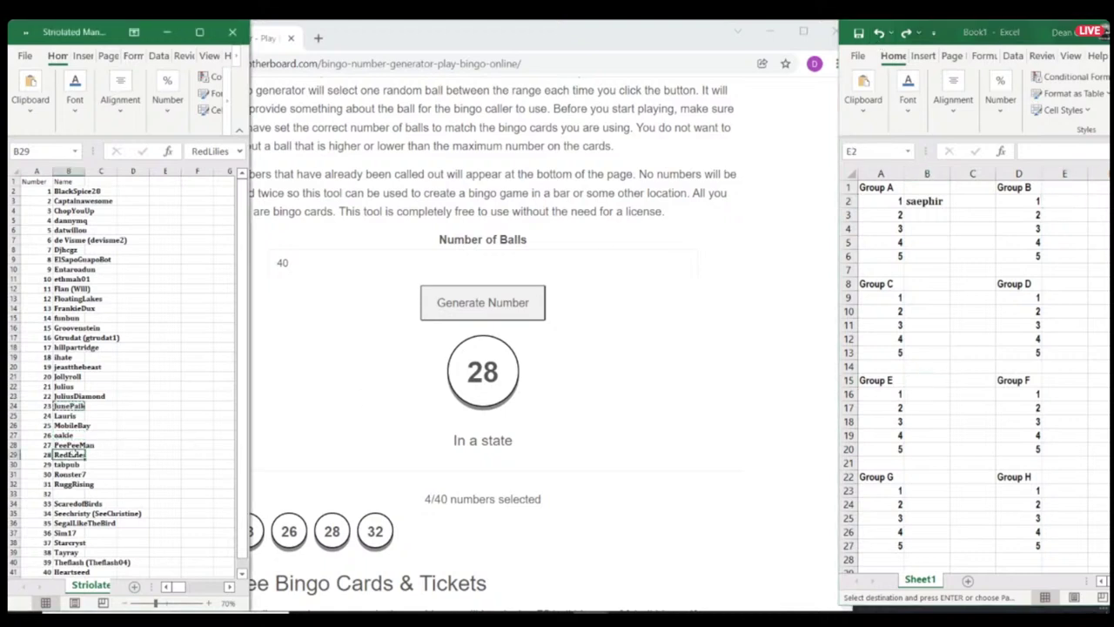
key("ctrl+x")
left_click(1064, 302)
left_click(1064, 302)
key("ctrl+v")
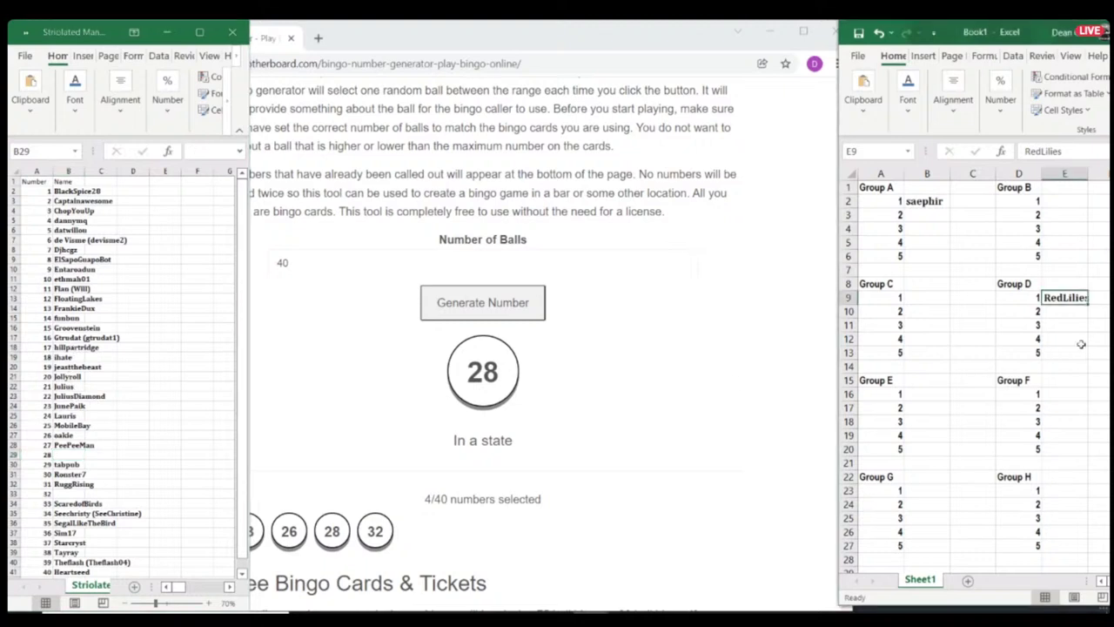
Step: Undo the name placements in Group D and Group A
key("ctrl+z")
key("ctrl+z")
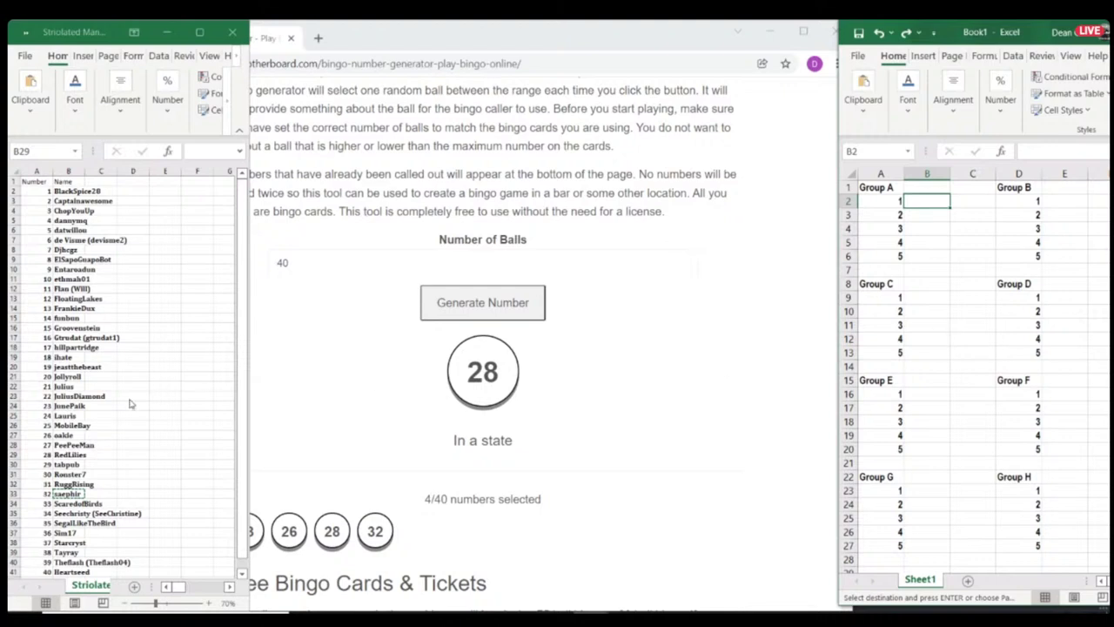
Step: Move the list name numbered 32 back into slot 1 of Group A, cell B2
left_click(67, 494)
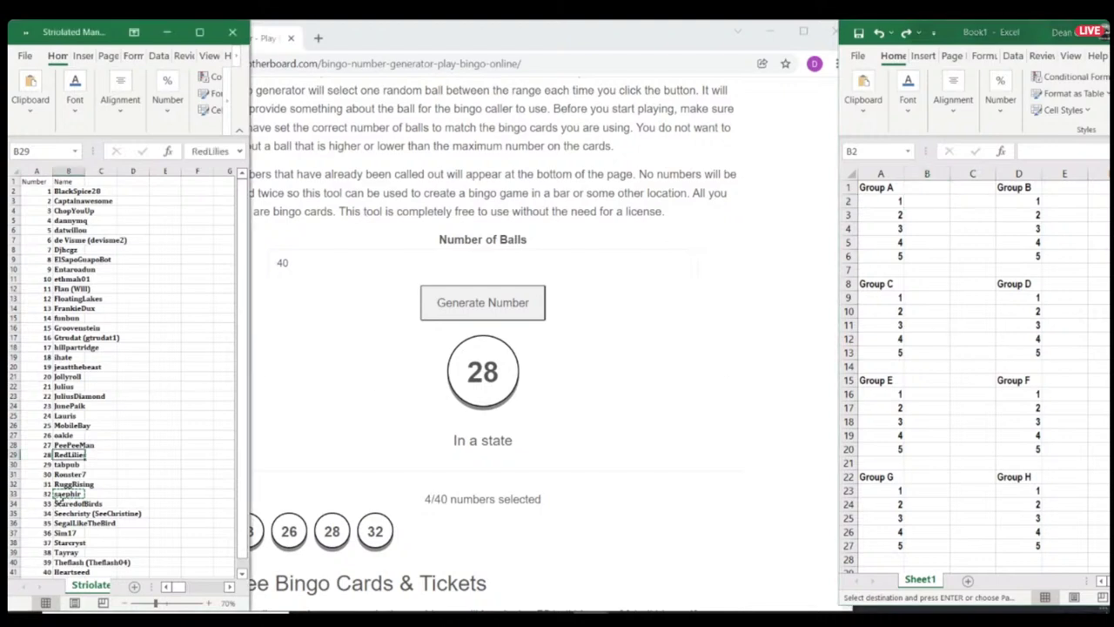
left_click(480, 39)
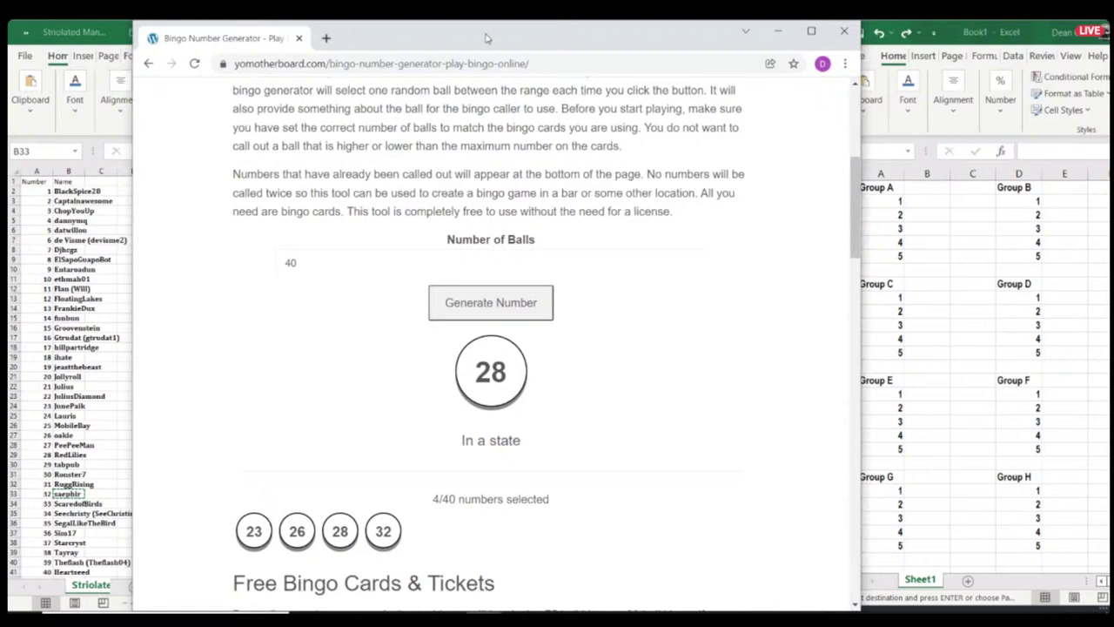
left_click(63, 470)
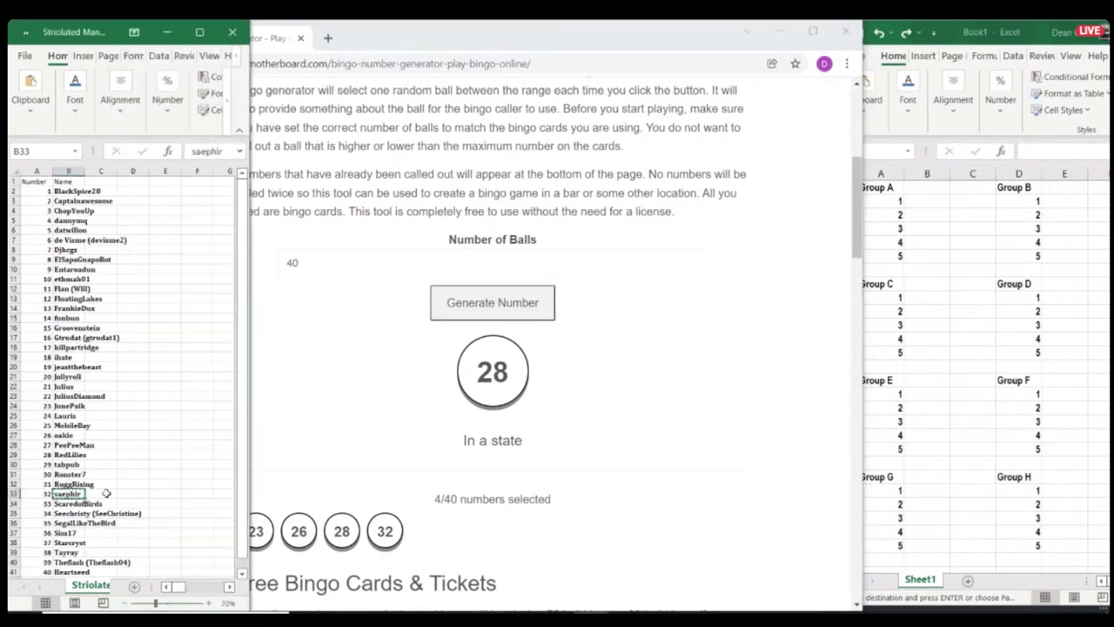
left_click(913, 200)
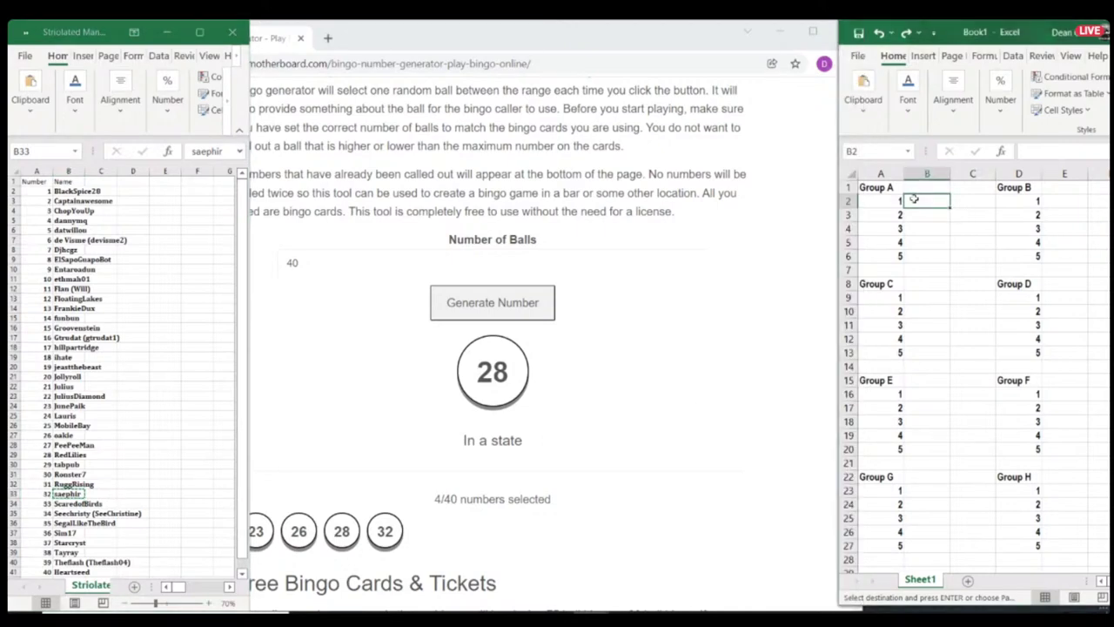
key("ctrl+v")
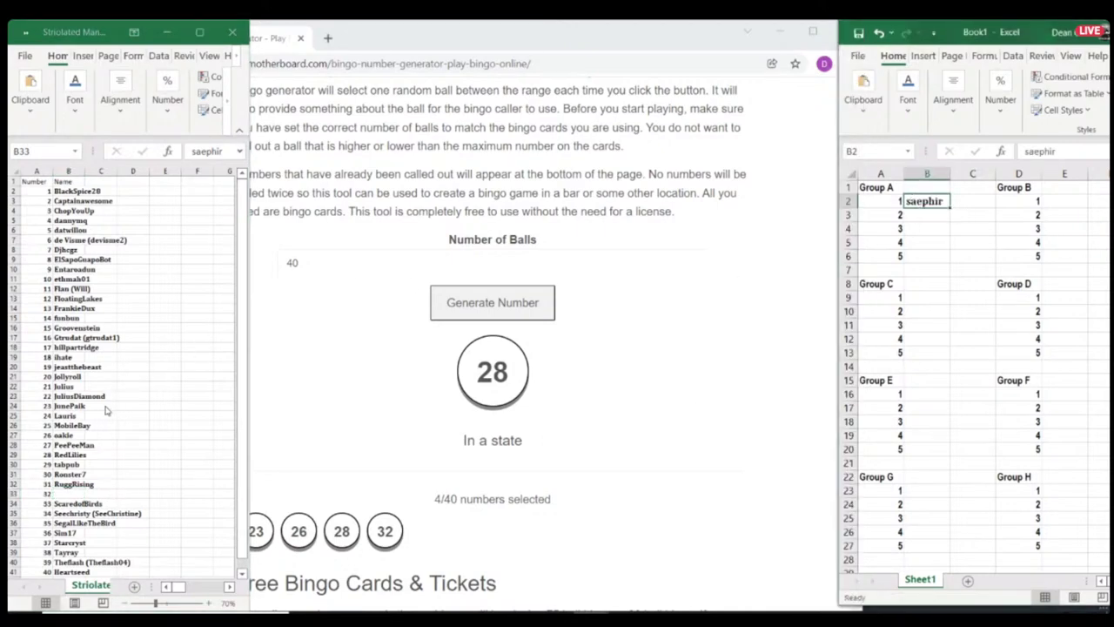
Step: Move the list name numbered 23 into slot 1 of Group B, cell E2
left_click(69, 434)
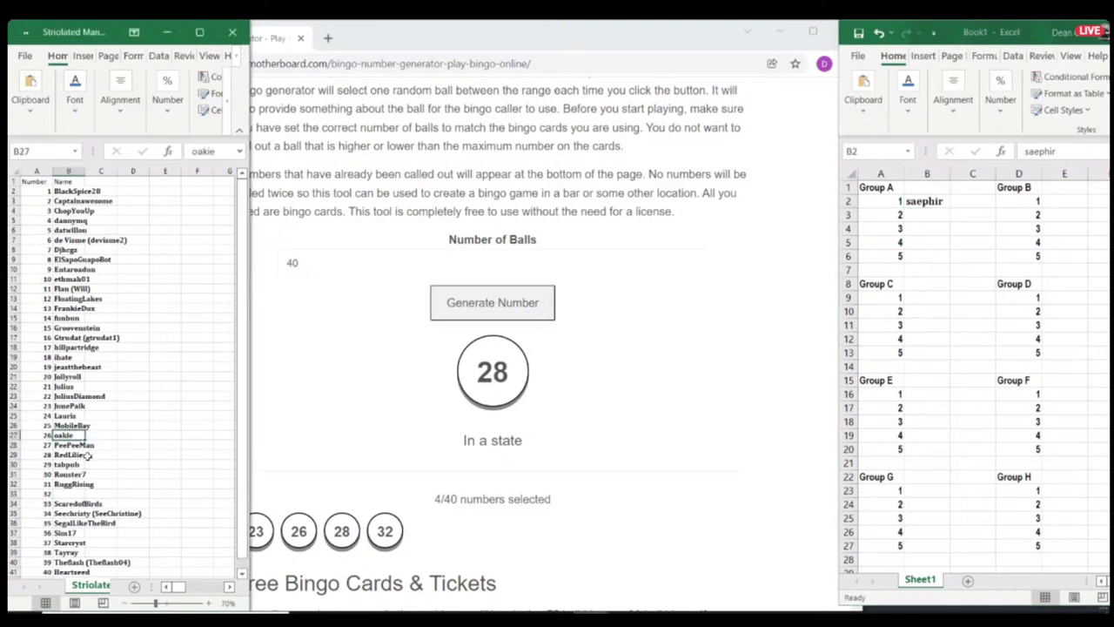
left_click(79, 456)
left_click(77, 435)
left_click(72, 408)
key("ctrl+c")
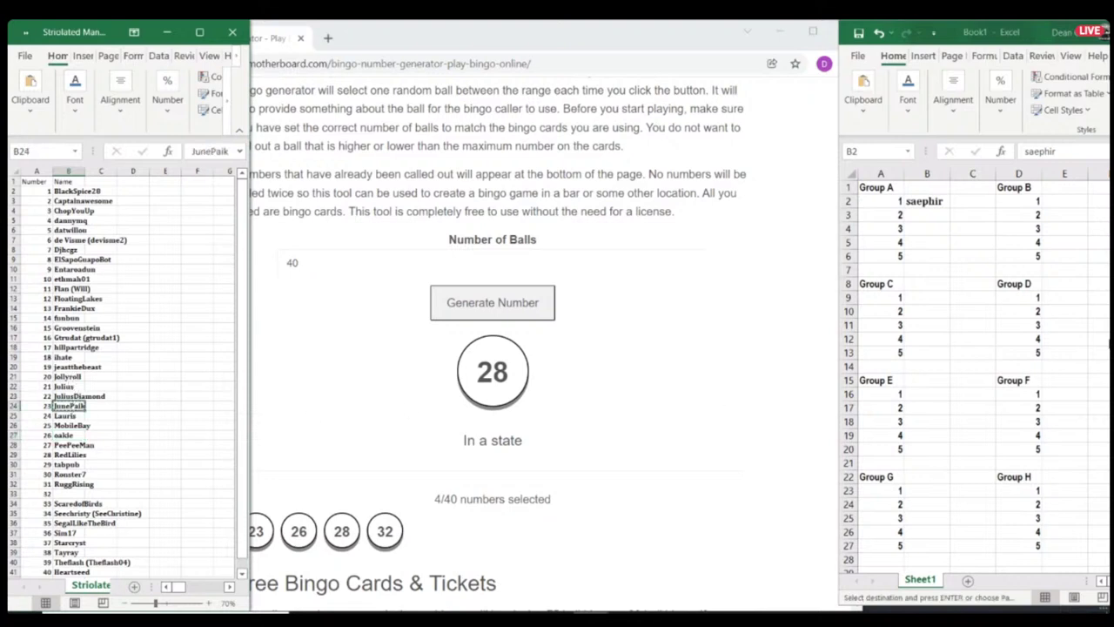
left_click(1064, 196)
left_click(1064, 196)
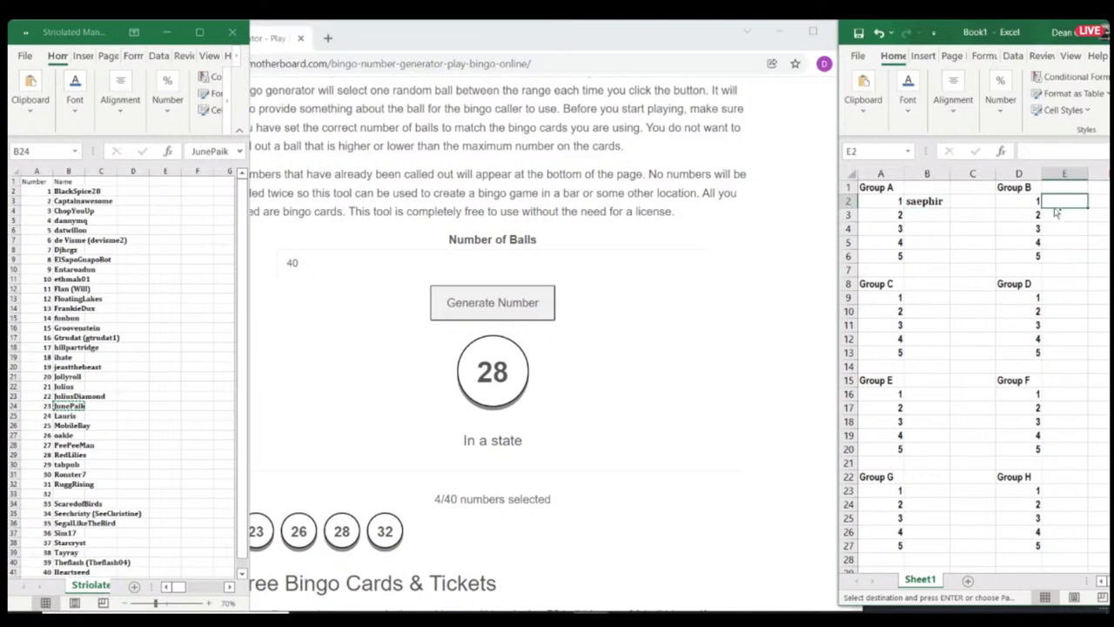
key("ctrl+v")
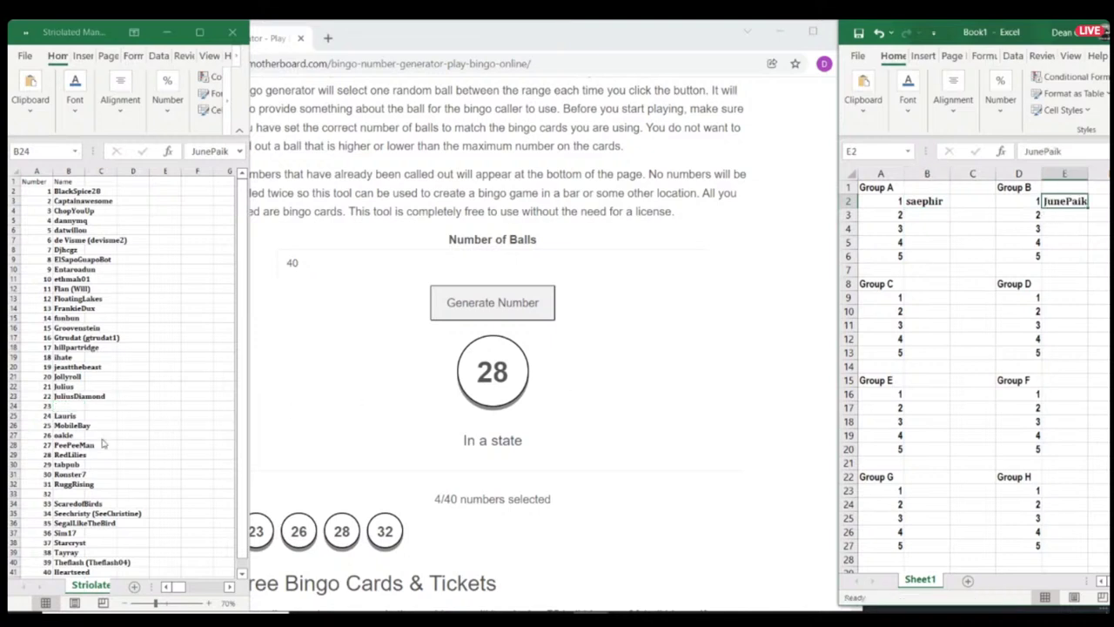
Step: Move the list name numbered 26 into slot 1 of Group C, cell B9
left_click(83, 435)
left_click(62, 434)
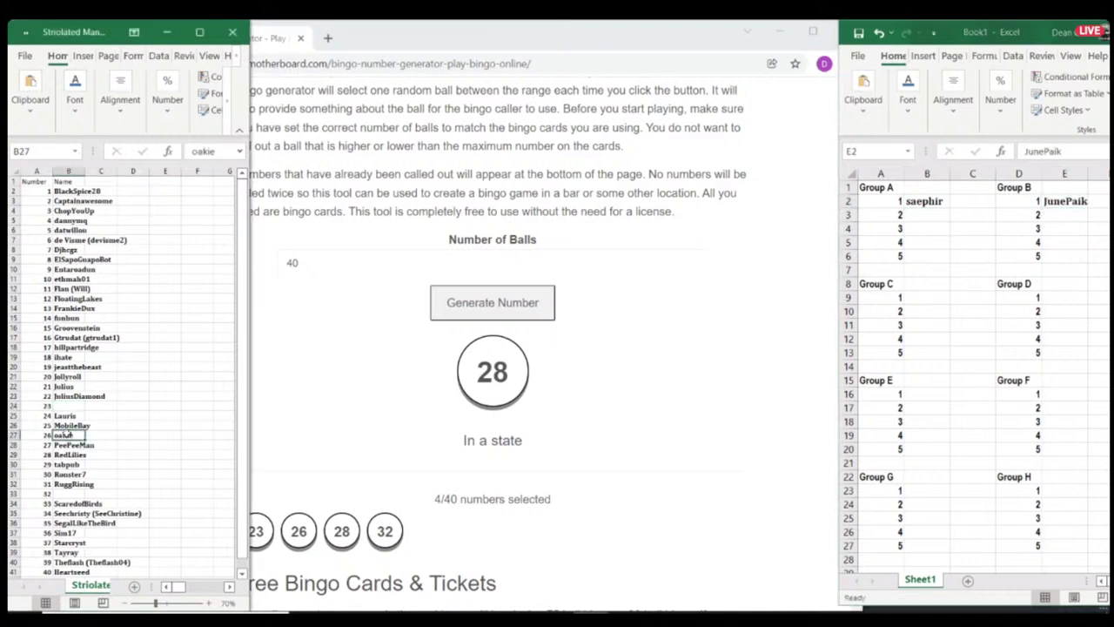
key("ctrl+c")
left_click(912, 298)
left_click(912, 299)
key("ctrl+v")
Step: Move the list name numbered 28 into slot 1 of Group D, cell E9
left_click(76, 421)
left_click(80, 455)
key("ctrl+c")
left_click(1058, 304)
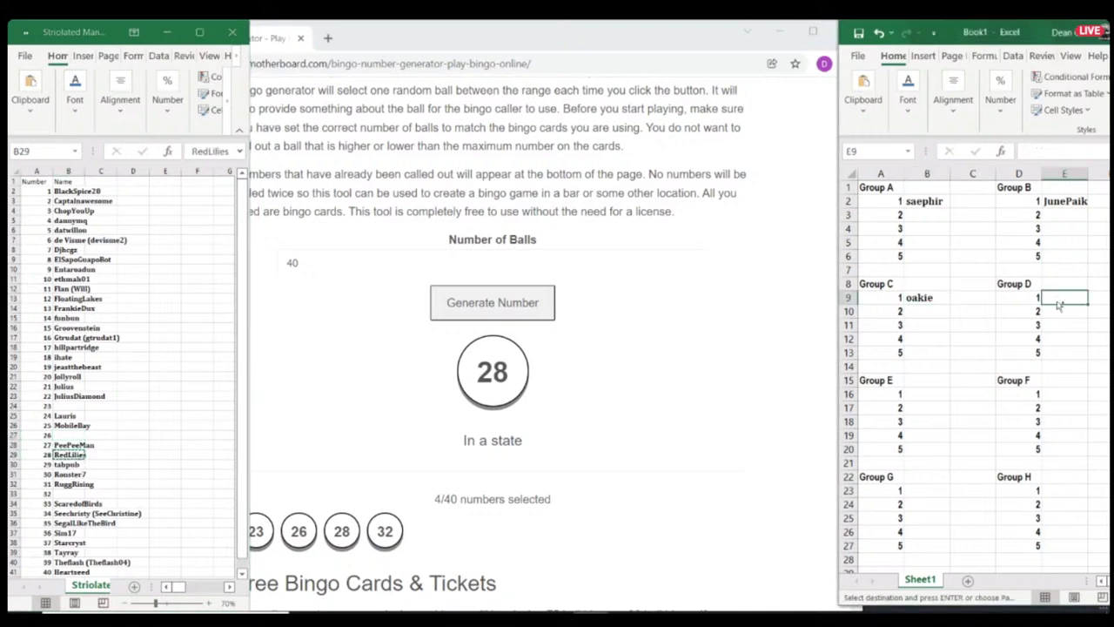
key("ctrl+v")
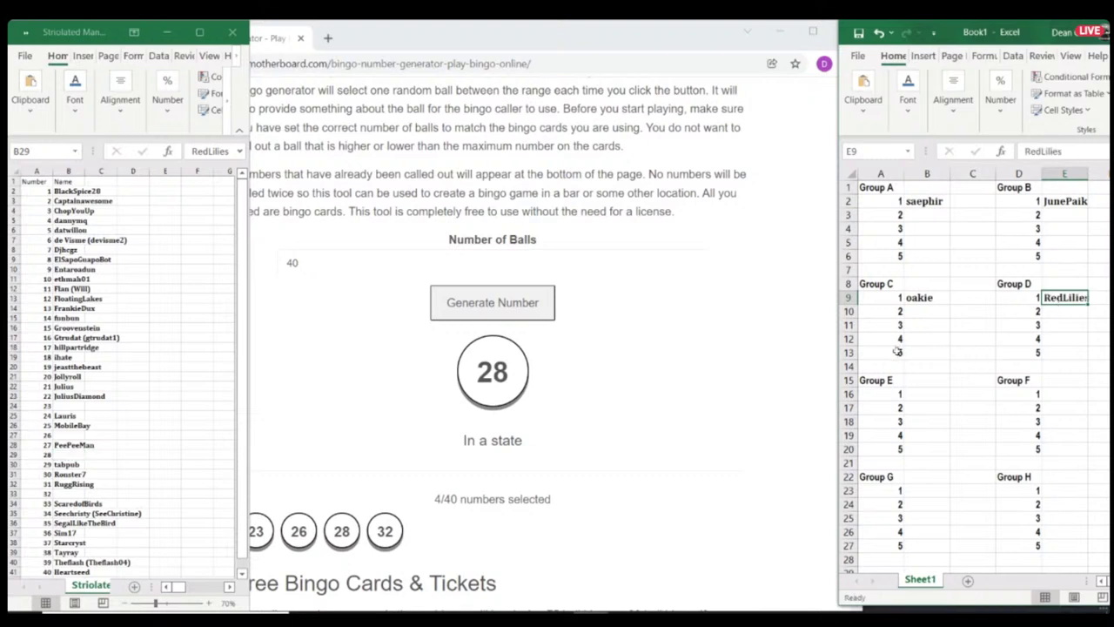
Step: Draw the next bingo number and move the list name numbered 40 into slot 1 of Group E, cell B16
left_click(375, 348)
left_click(514, 305)
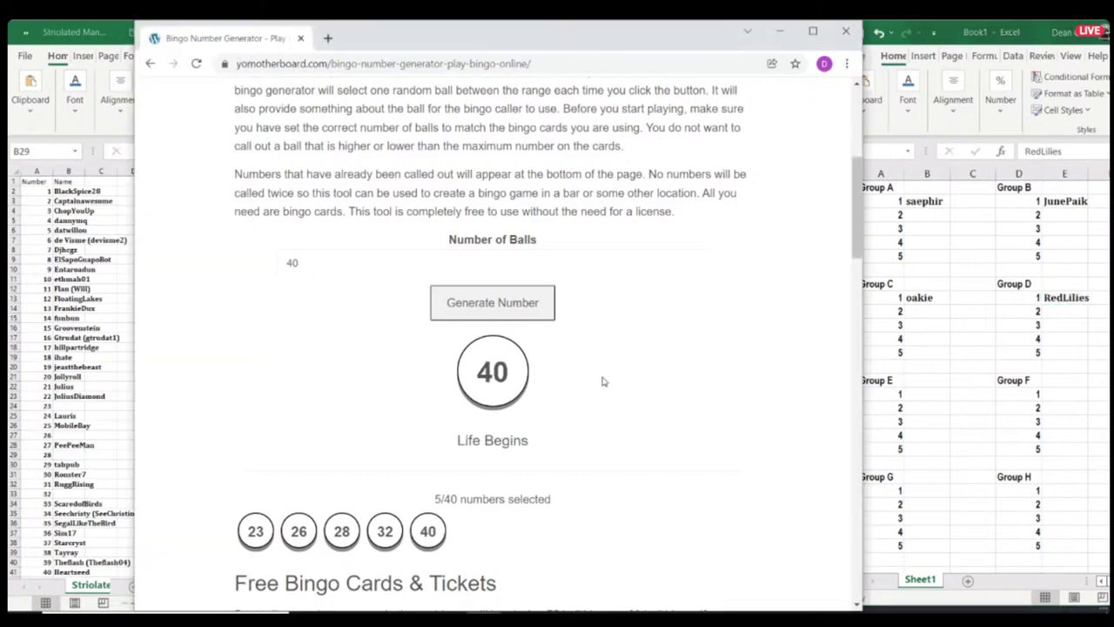
left_click(69, 526)
left_click(77, 571)
key("ctrl+c")
left_click(919, 395)
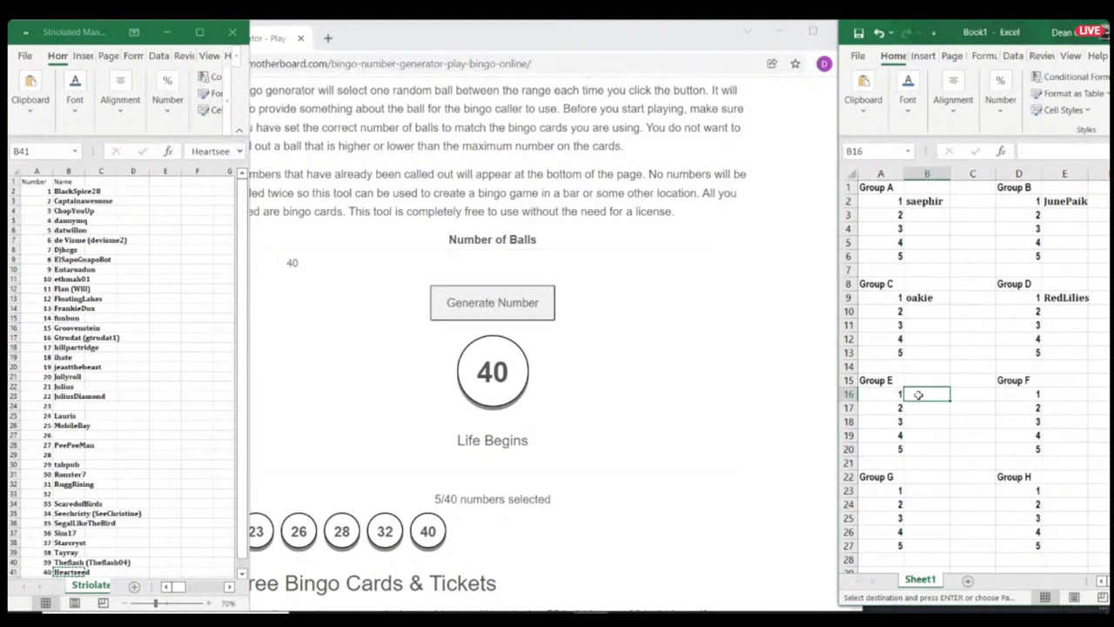
key("ctrl+v")
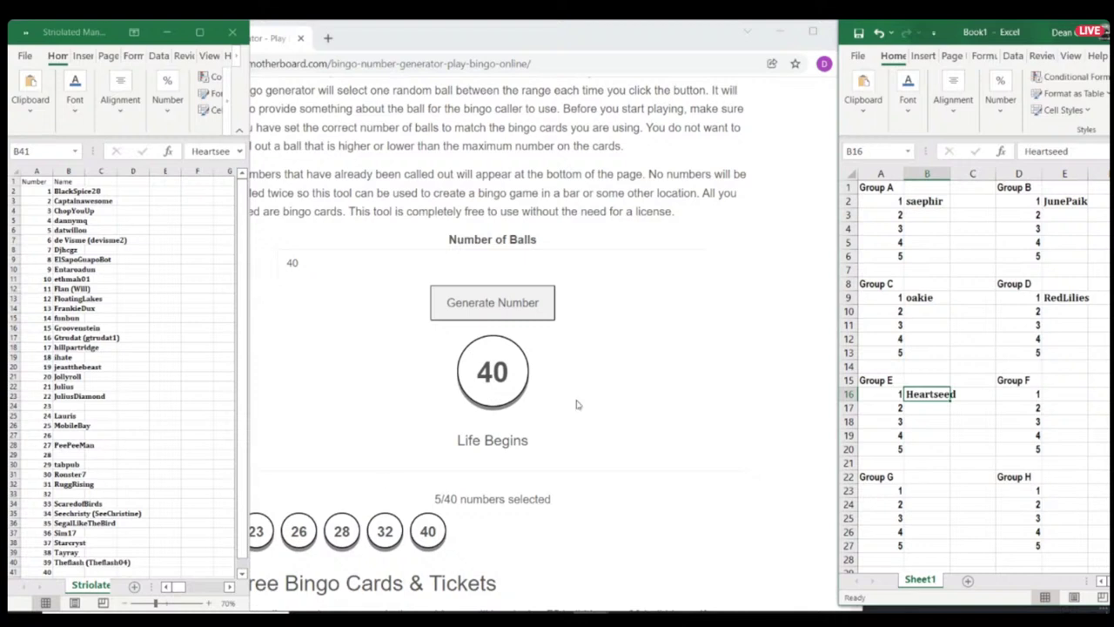
Step: Draw the next bingo number and move the list name numbered 9 into slot 1 of Group F, cell E16
left_click(470, 305)
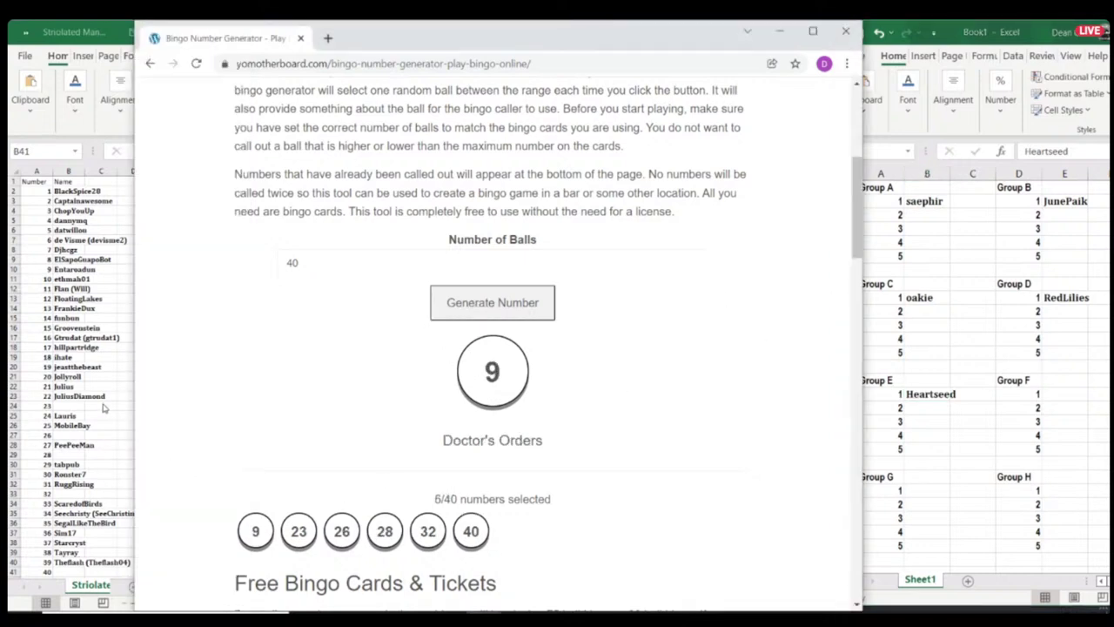
left_click(90, 279)
left_click(79, 269)
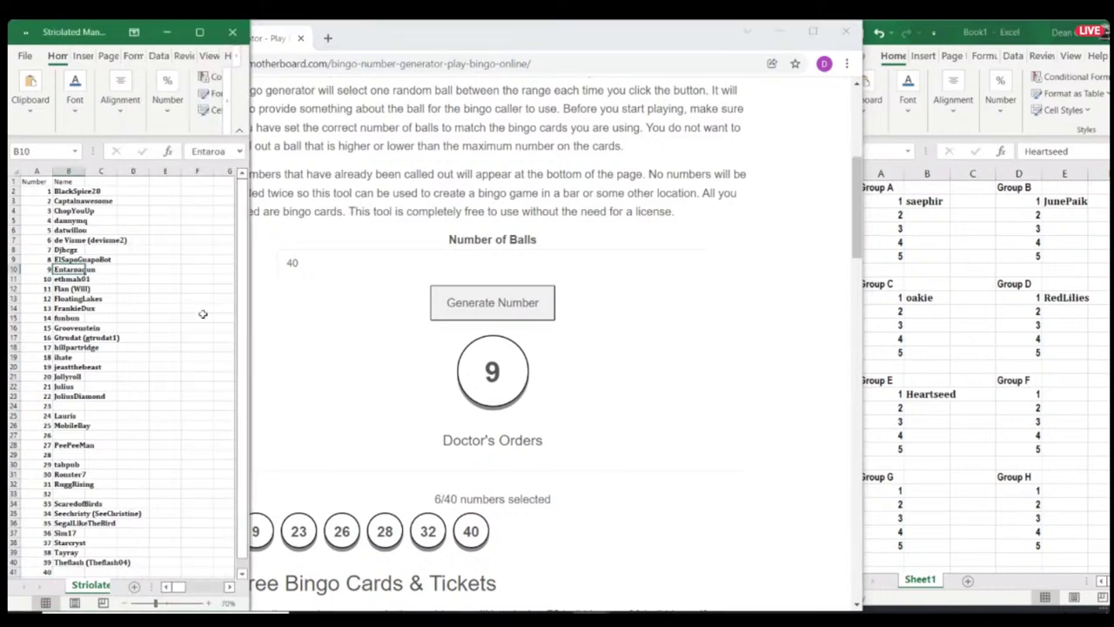
key("ctrl+c")
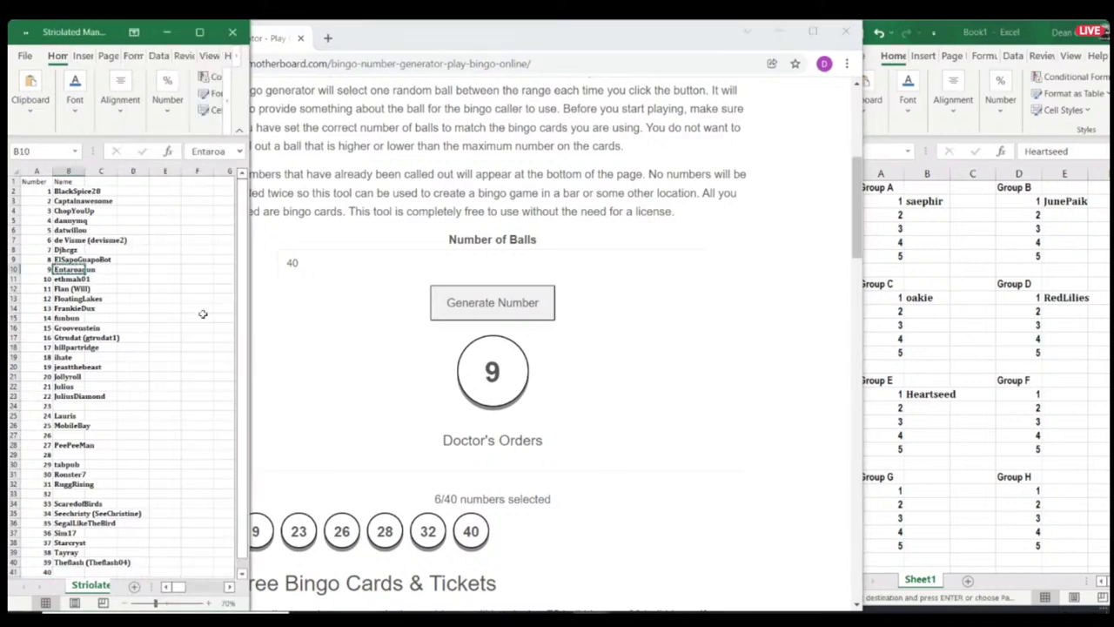
left_click(1061, 392)
left_click(1062, 393)
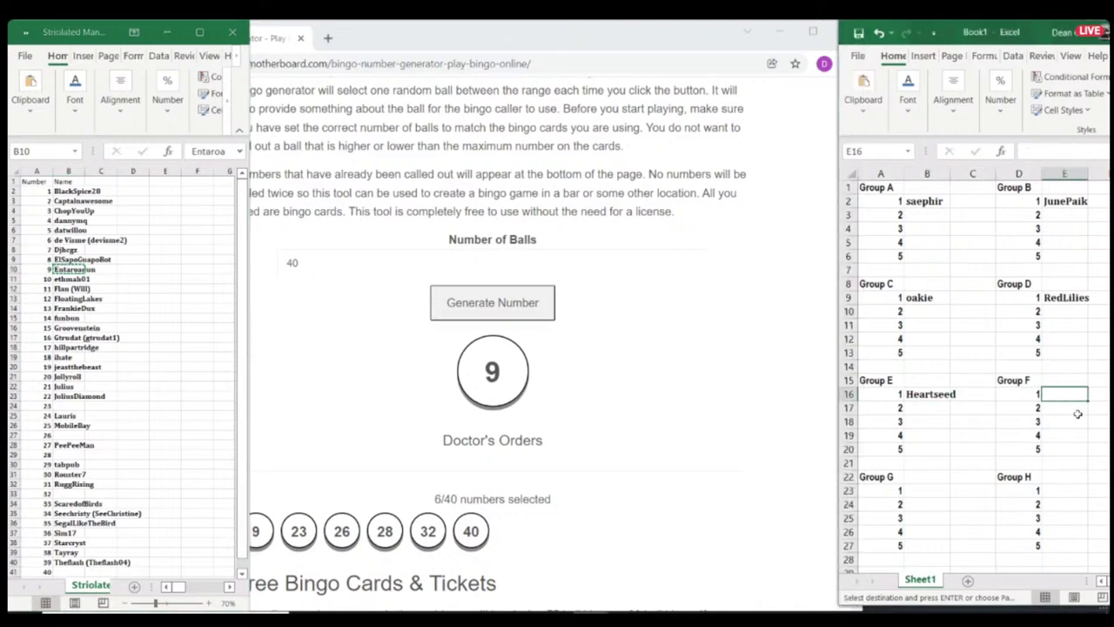
key("ctrl+v")
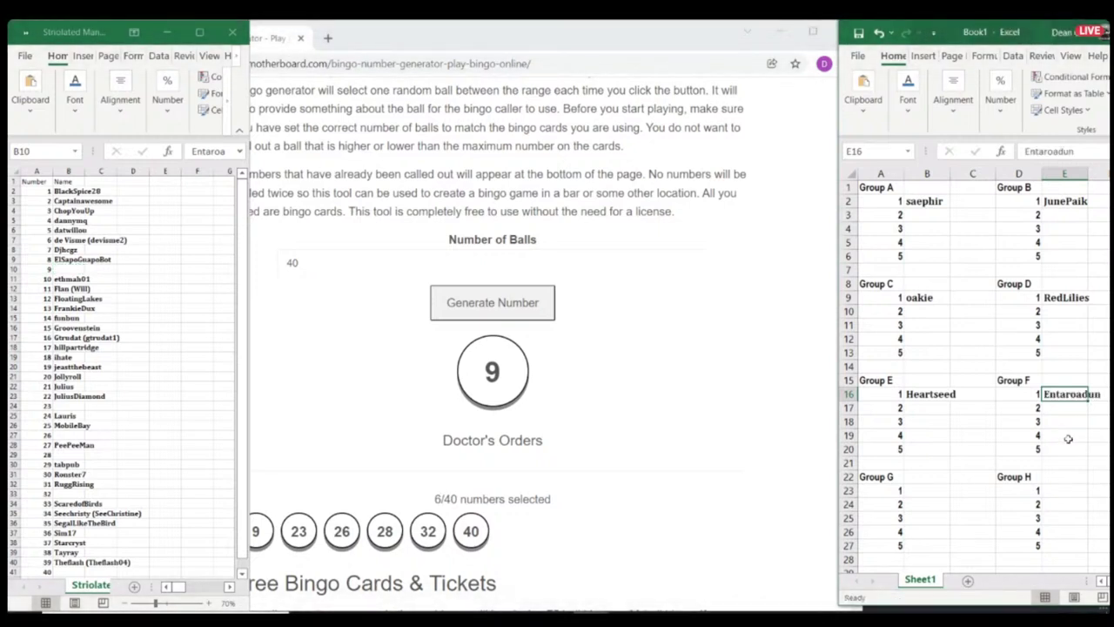
left_click(1060, 433)
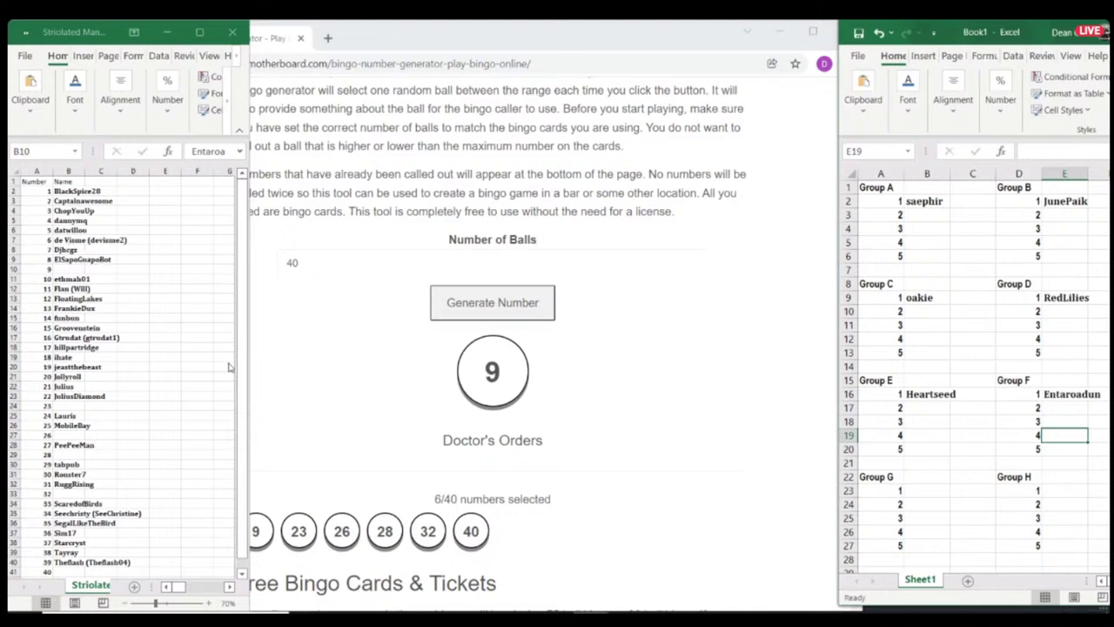
Step: Draw the next bingo number and move the list name numbered 33 into slot 1 of Group G, cell B23
left_click(486, 305)
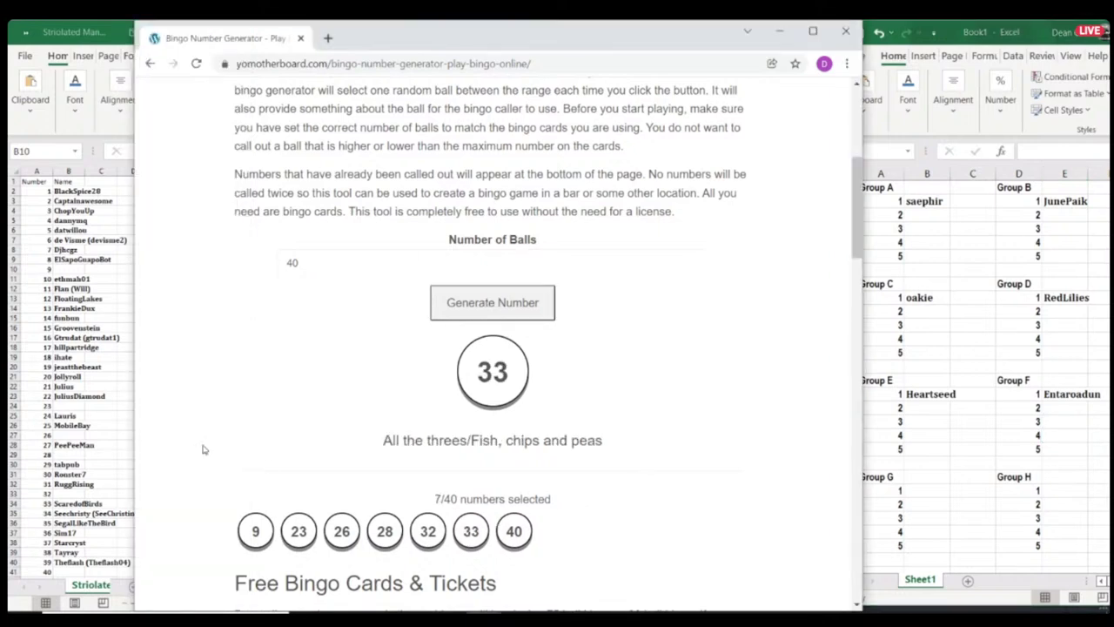
left_click(66, 504)
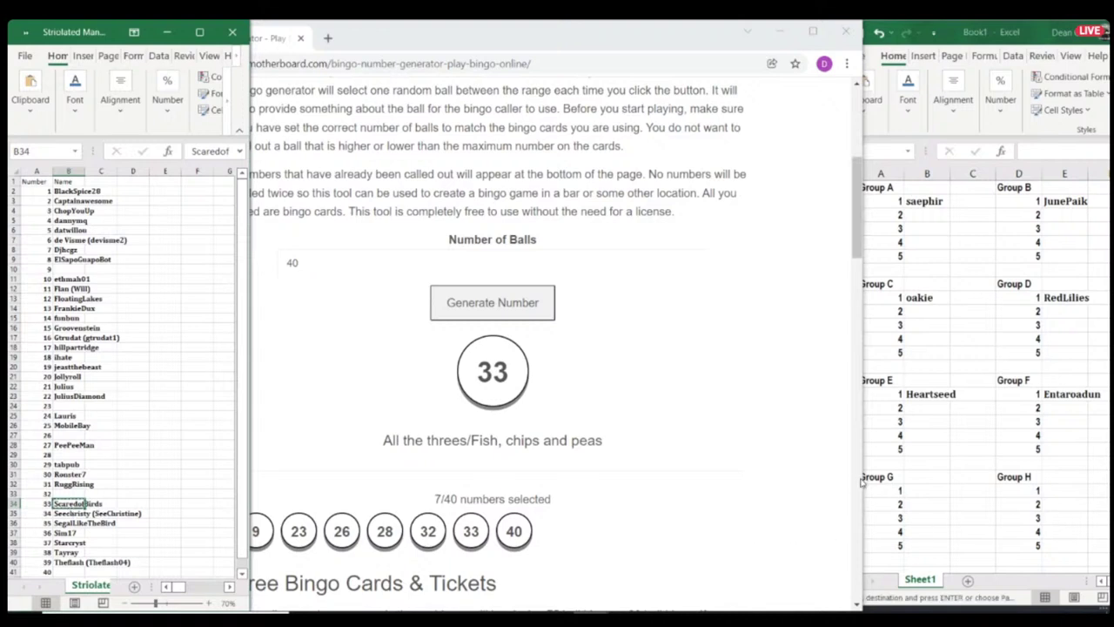
left_click(912, 490)
left_click(921, 494)
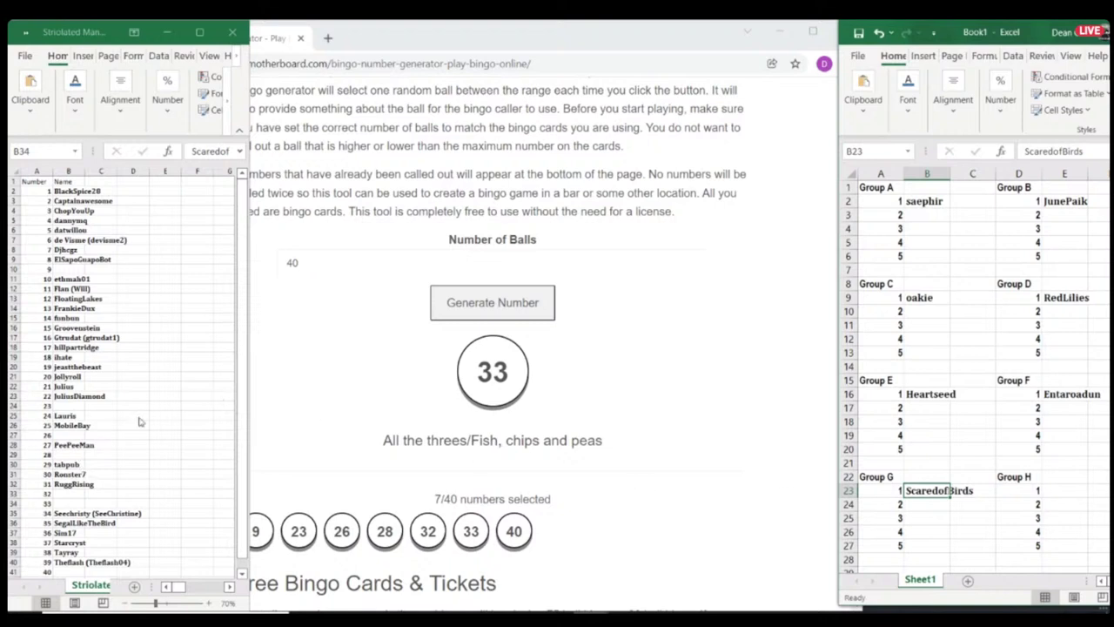
Step: Draw the next bingo number and move the list name numbered 19 into slot 1 of Group H, cell E23
left_click(497, 303)
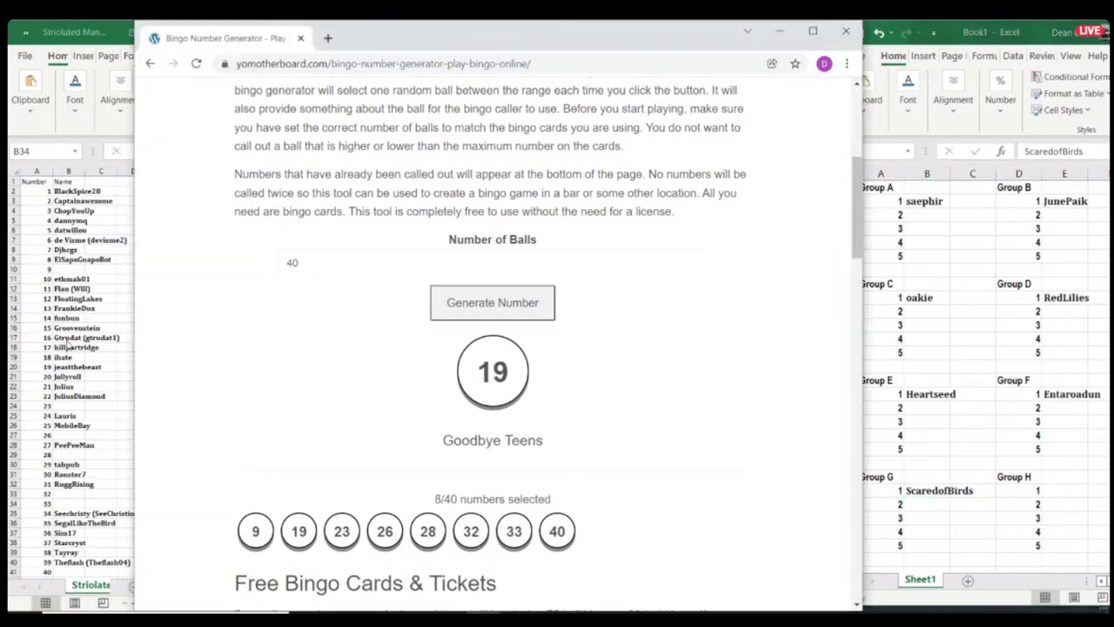
left_click(66, 370)
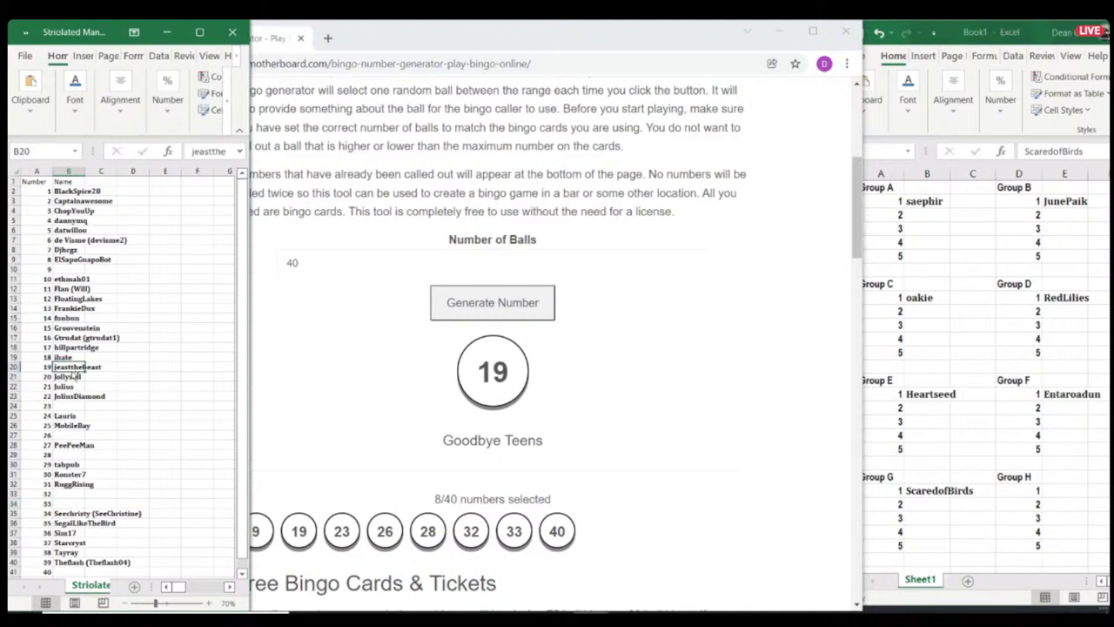
key("ctrl+c")
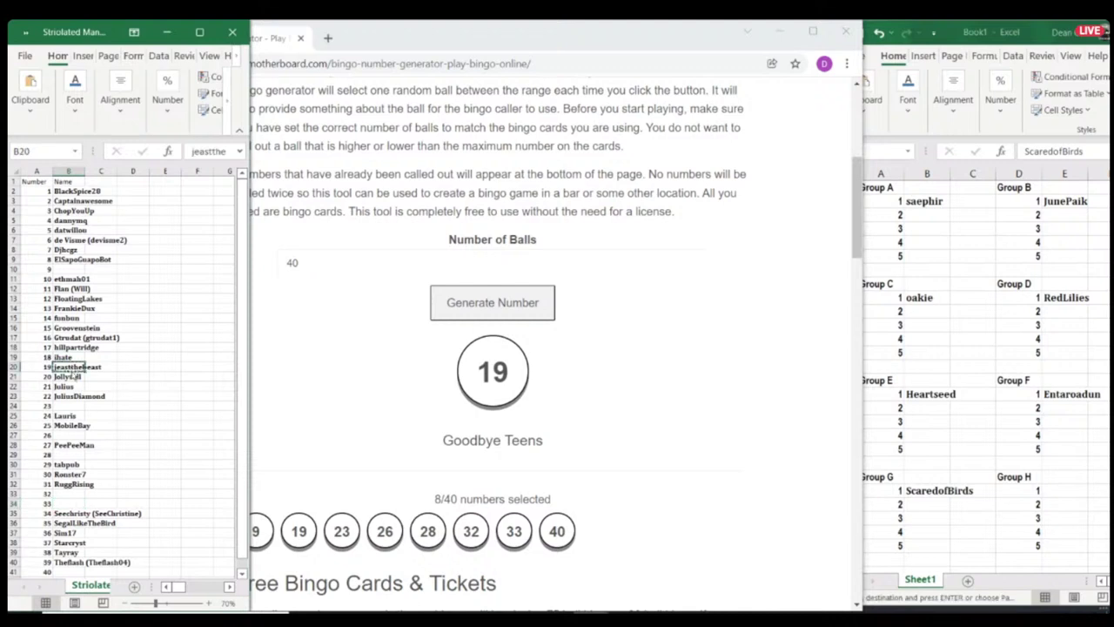
left_click(1064, 491)
left_click(1064, 491)
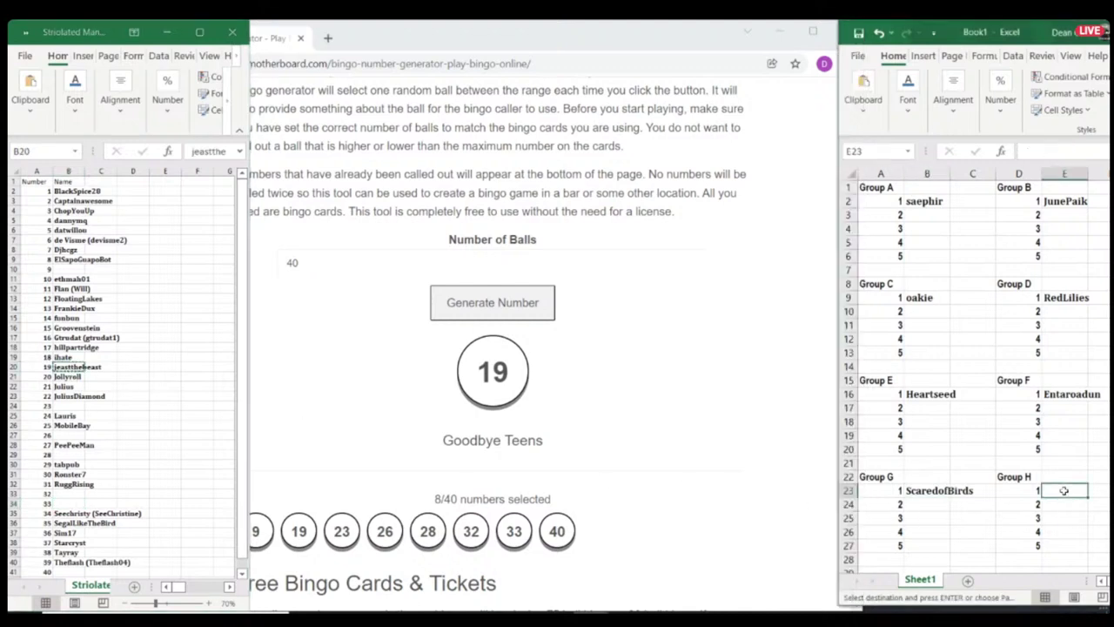
key("ctrl+v")
left_click(1045, 517)
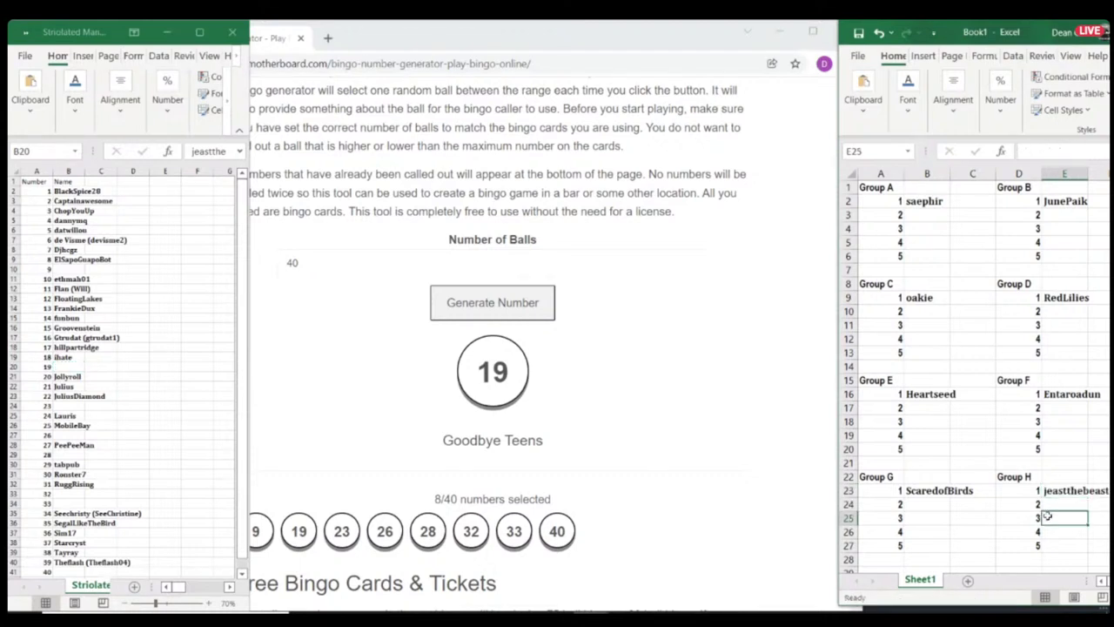
Step: Draw the next bingo number and move the list name numbered 29 into slot 2 of Group A, cell B3
left_click(490, 309)
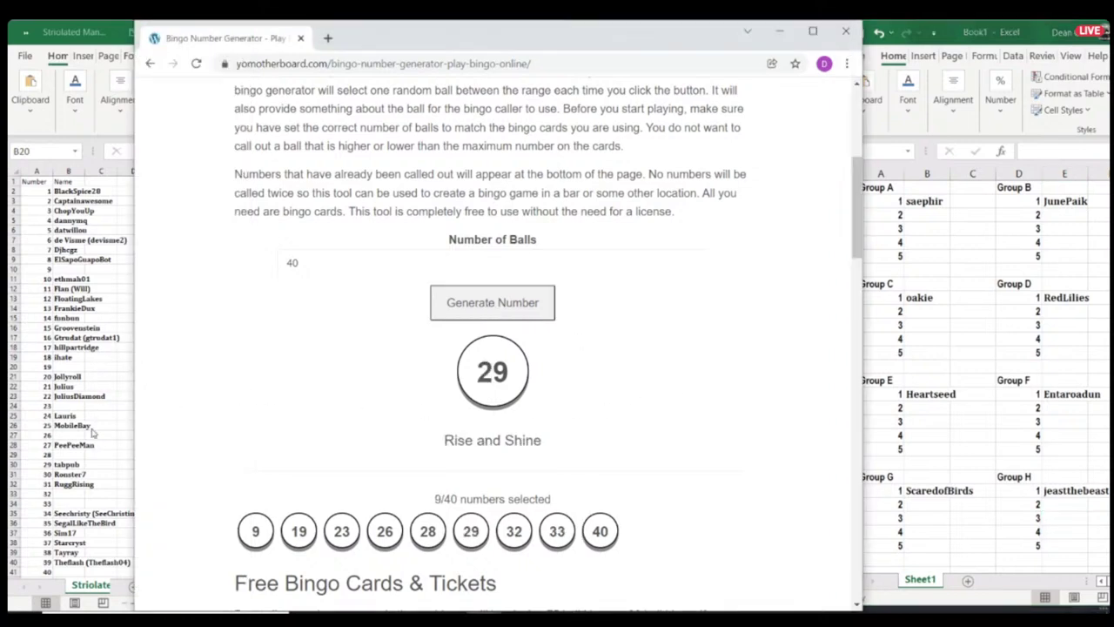
left_click(68, 466)
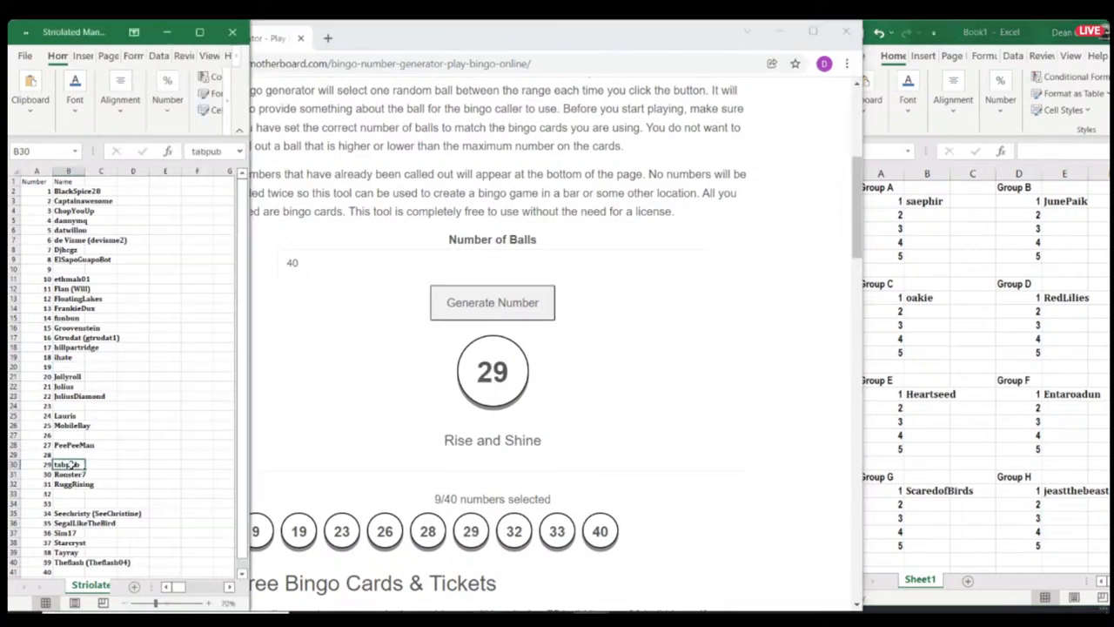
key("ctrl+c")
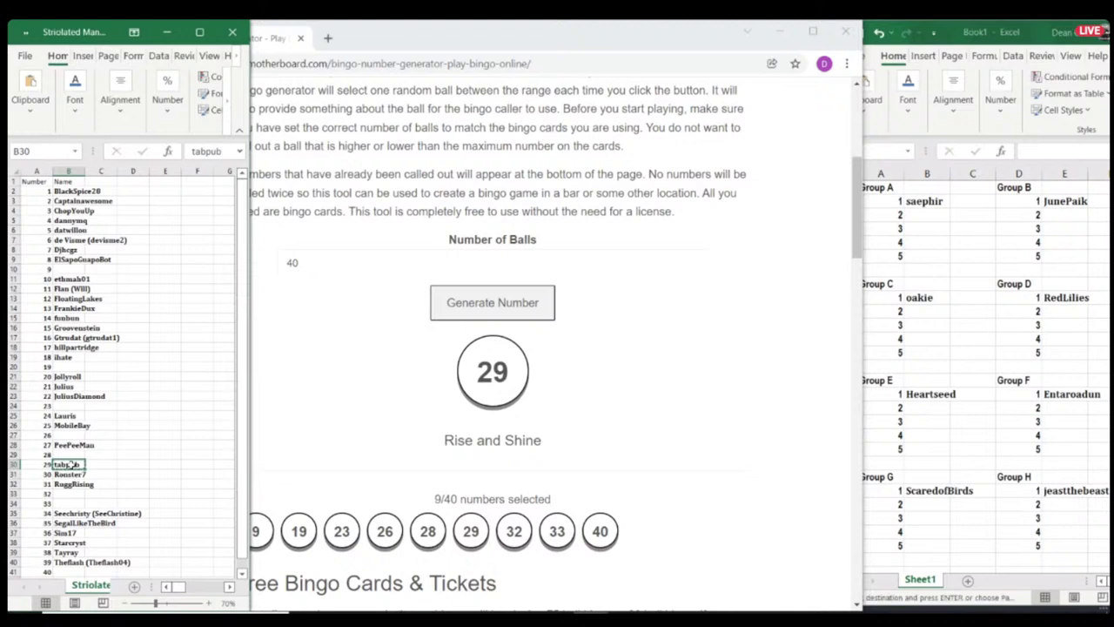
left_click(921, 222)
left_click(926, 216)
key("ctrl+v")
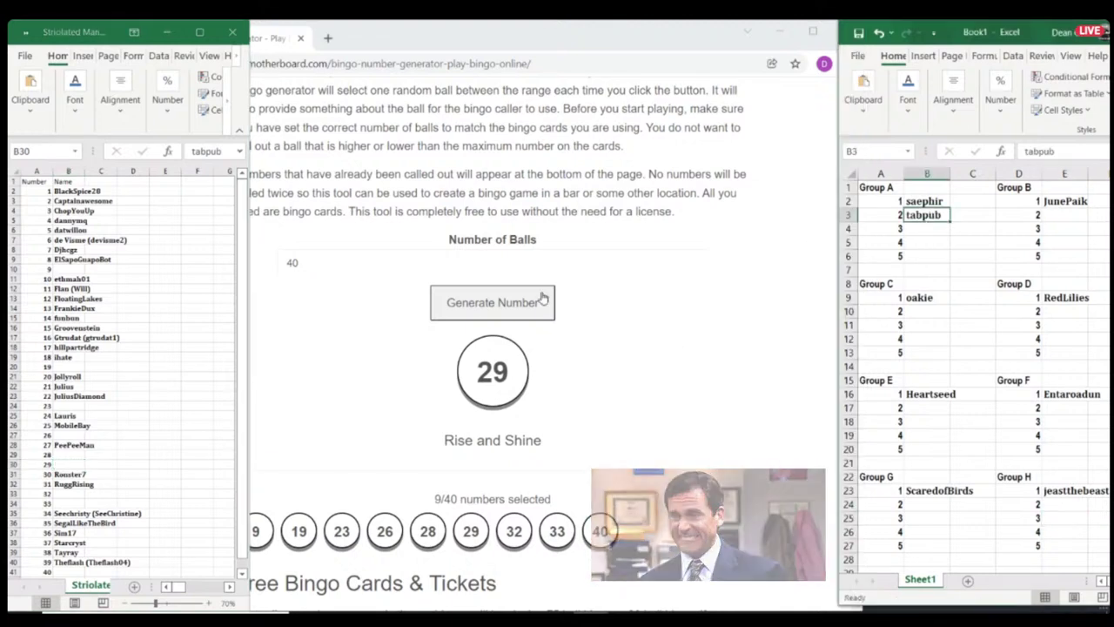
Step: Draw the next bingo number and move the list name numbered 6 into slot 2 of Group B, cell E3
left_click(484, 305)
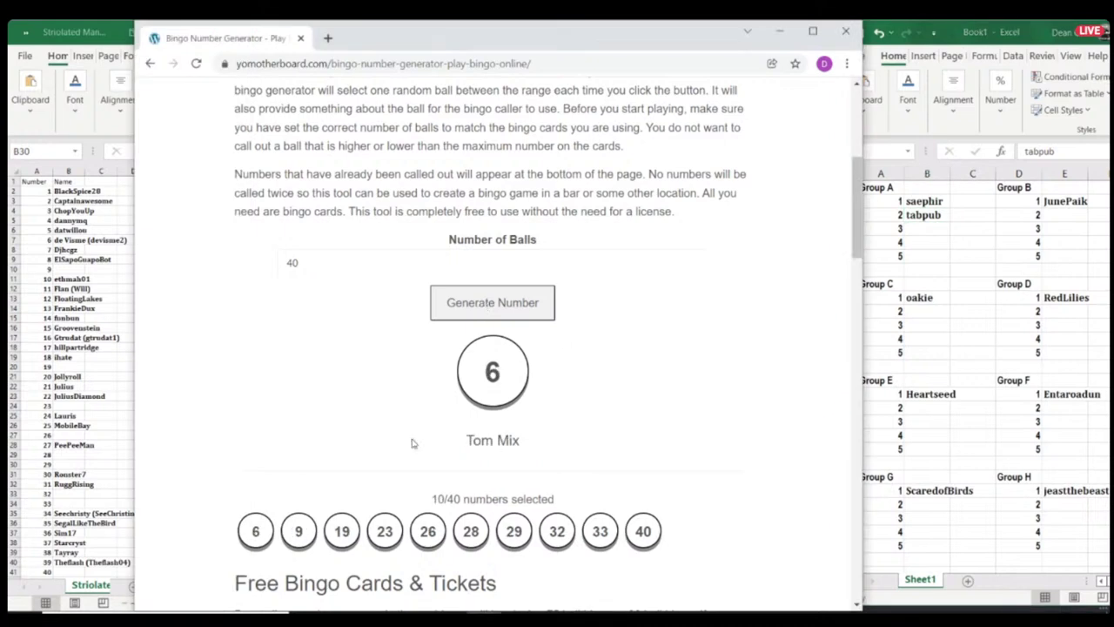
left_click(63, 261)
left_click(65, 241)
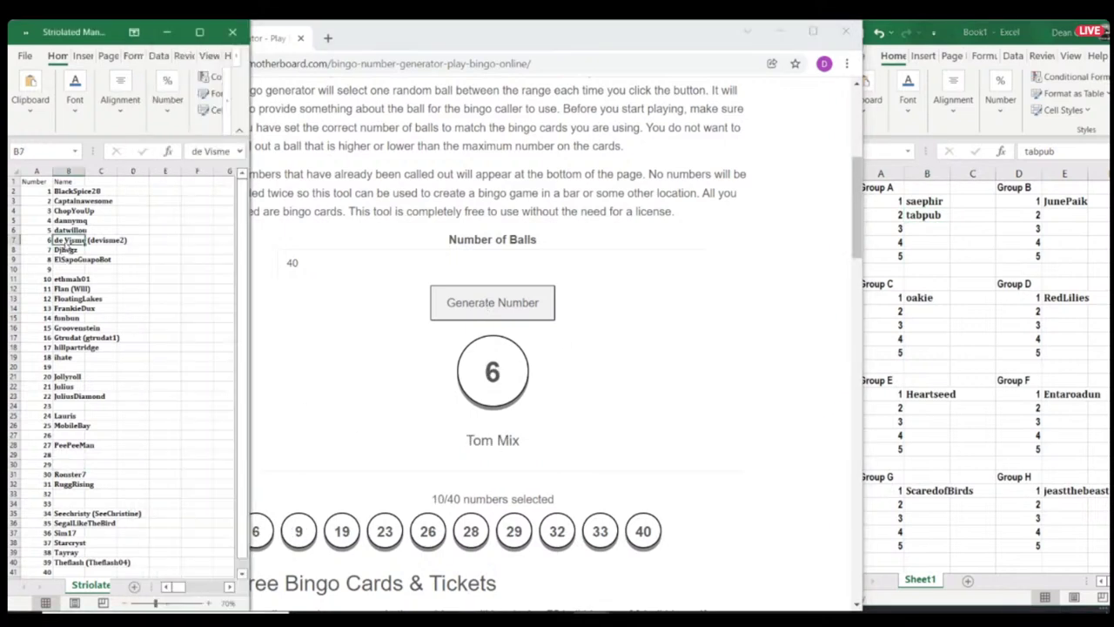
key("ctrl+c")
left_click(1050, 216)
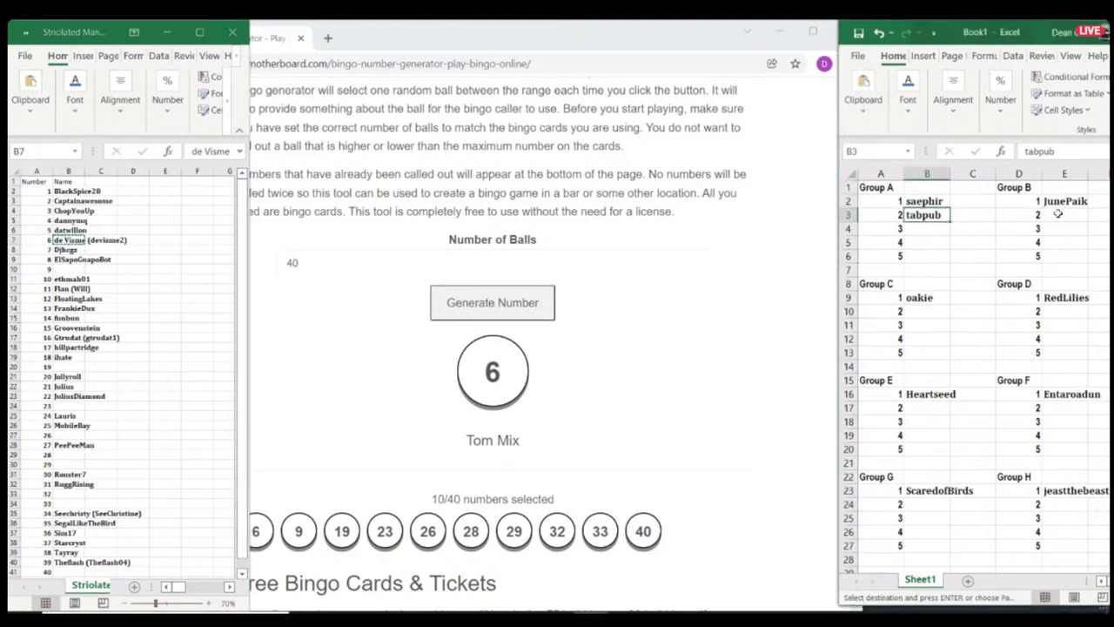
key("ctrl+v")
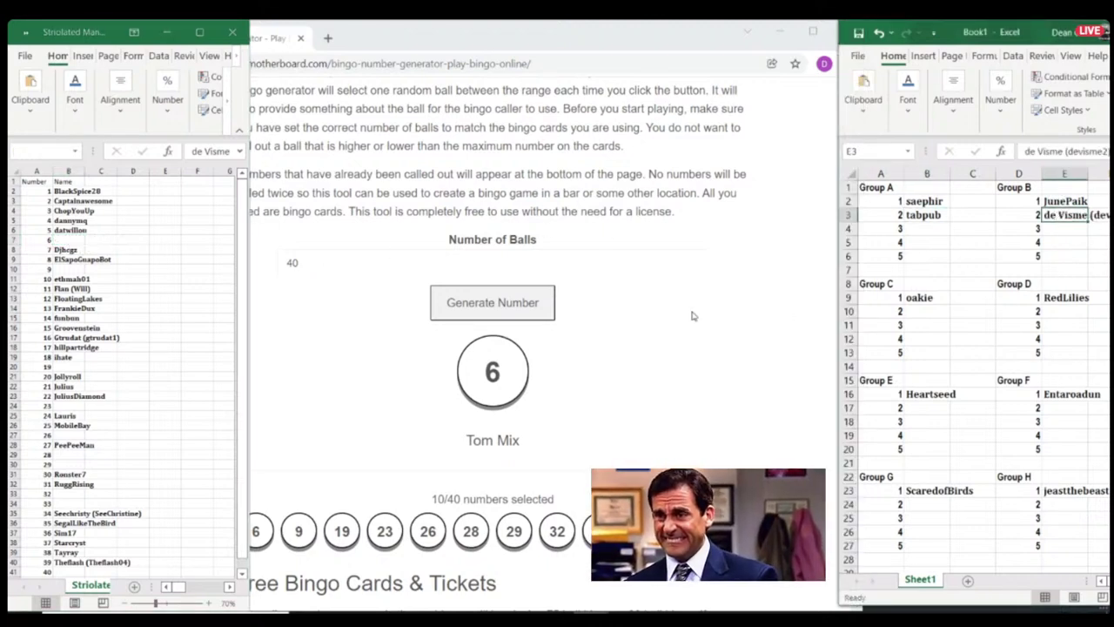
Step: Draw the next bingo number and move the list name numbered 11 into slot 2 of Group C, cell B10
left_click(479, 310)
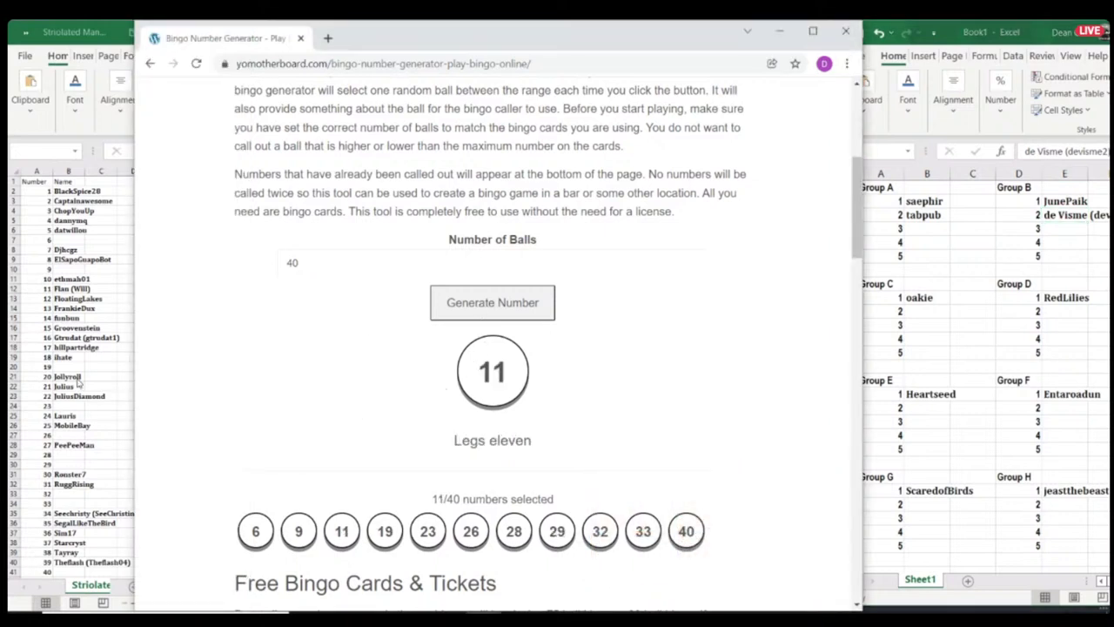
left_click(66, 293)
left_click(68, 290)
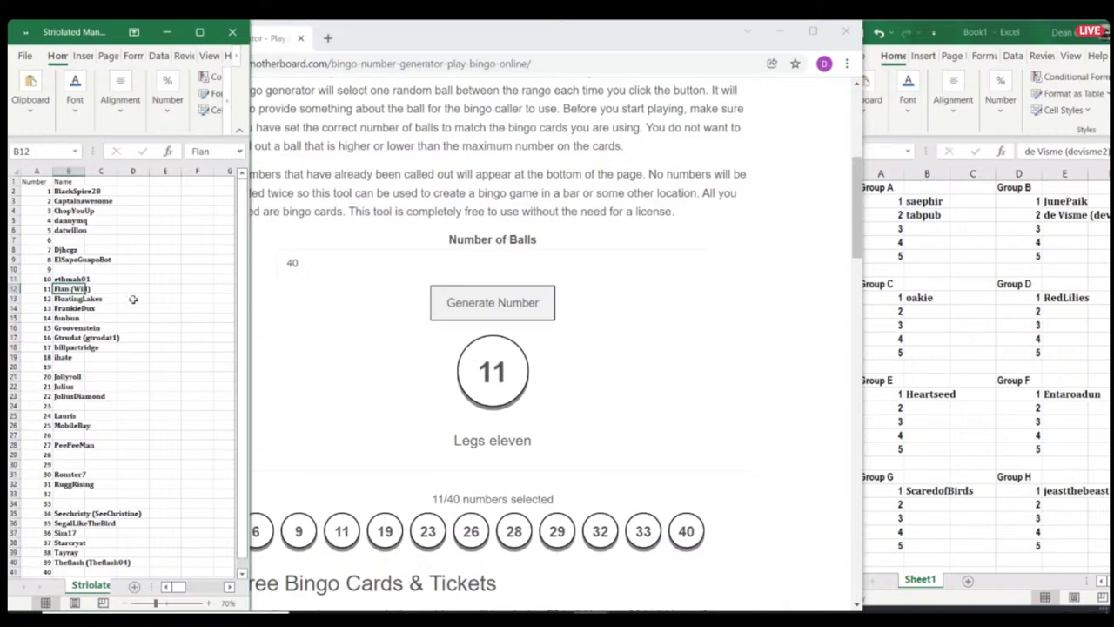
key("ctrl+c")
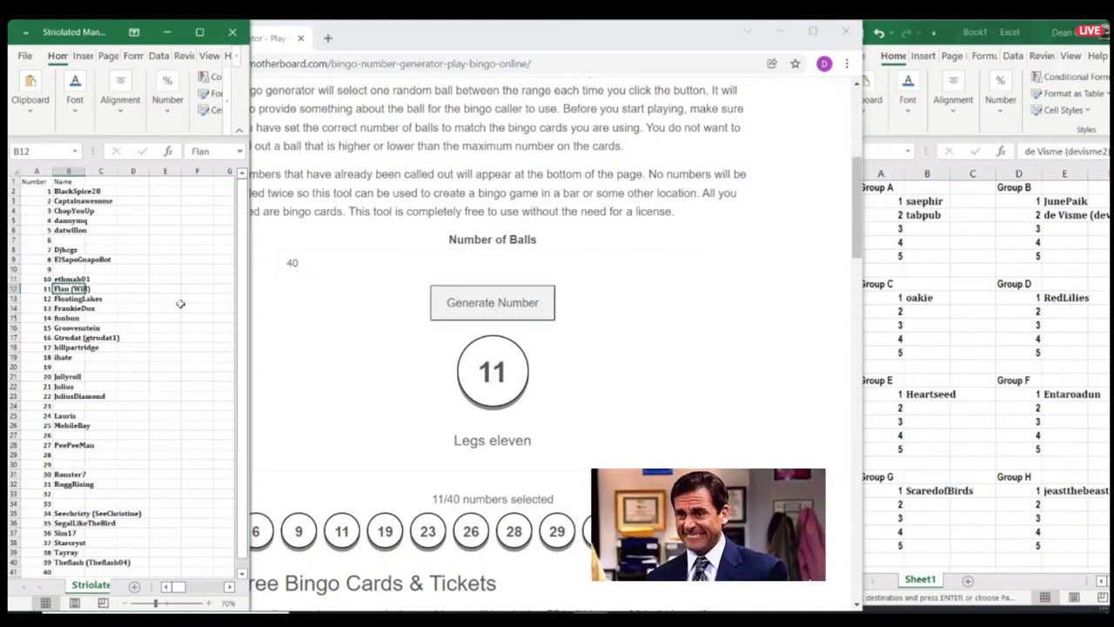
left_click(930, 313)
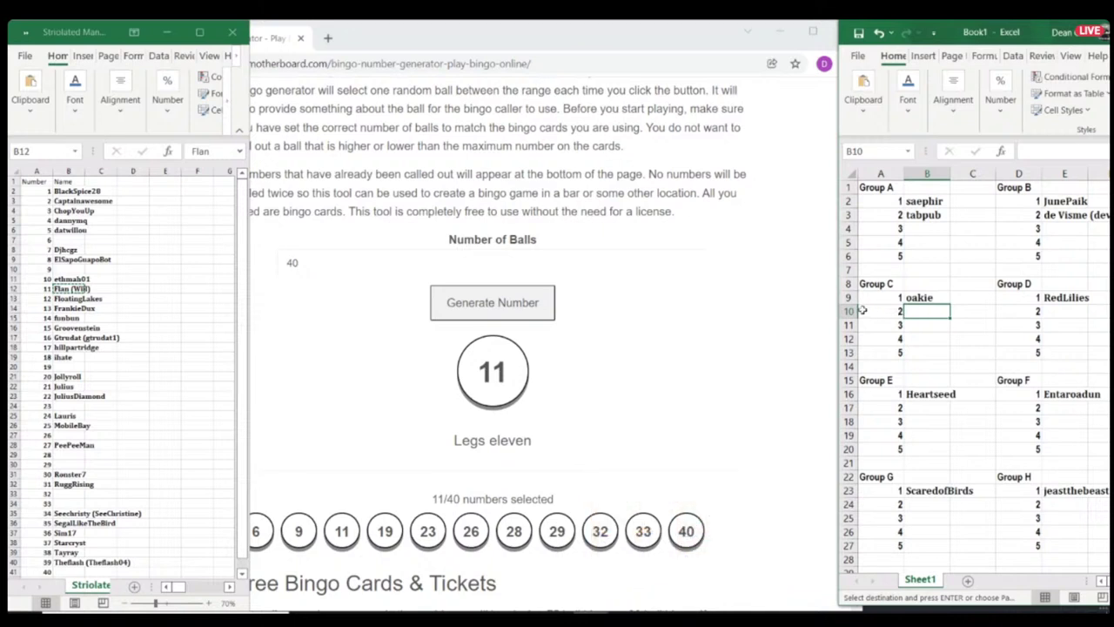
key("ctrl+v")
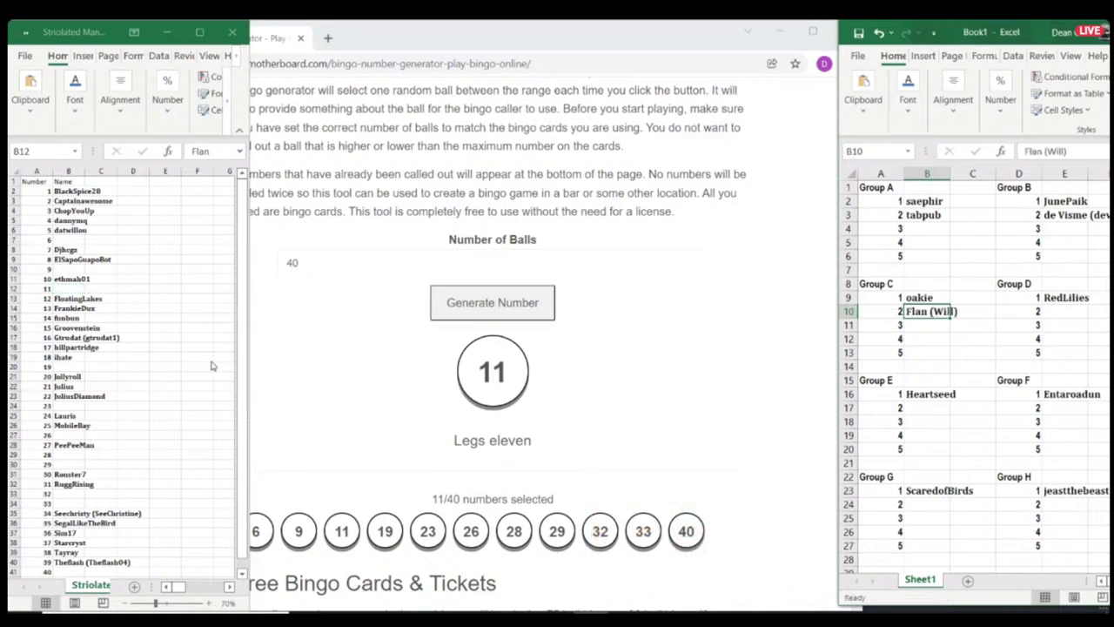
Step: Draw the next bingo number and move the list name numbered 4 into slot 2 of Group D, cell E10
left_click(471, 299)
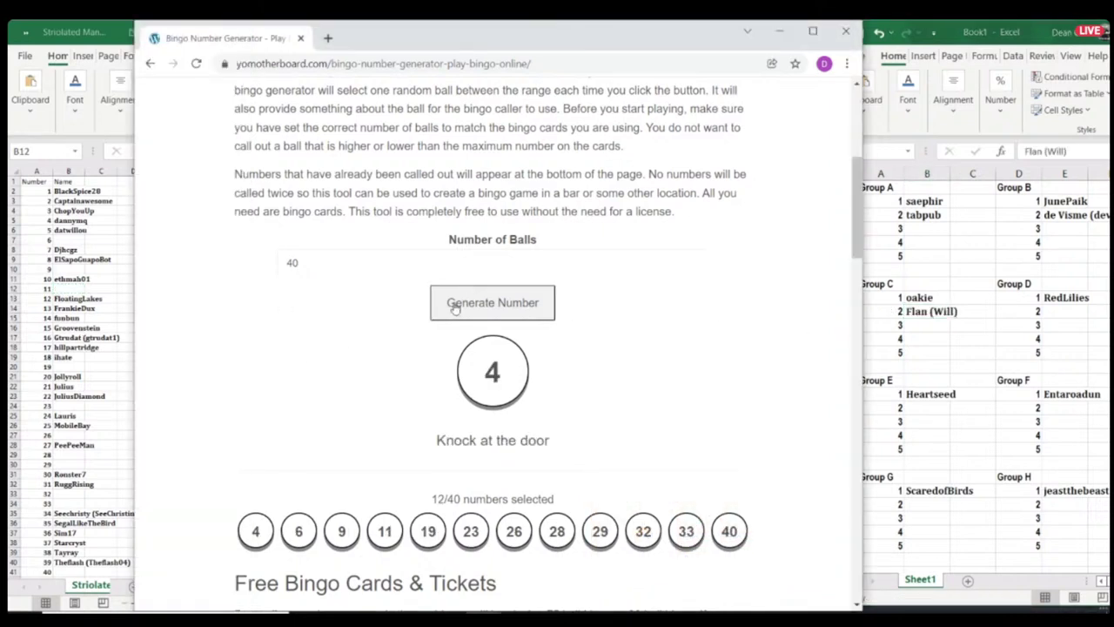
left_click(72, 224)
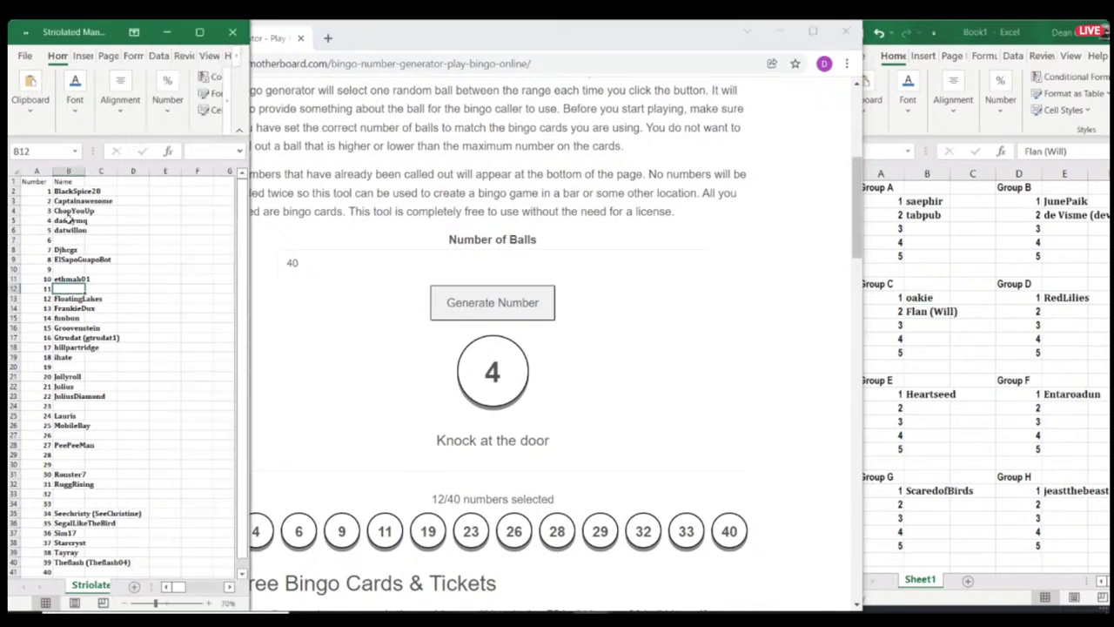
left_click(69, 222)
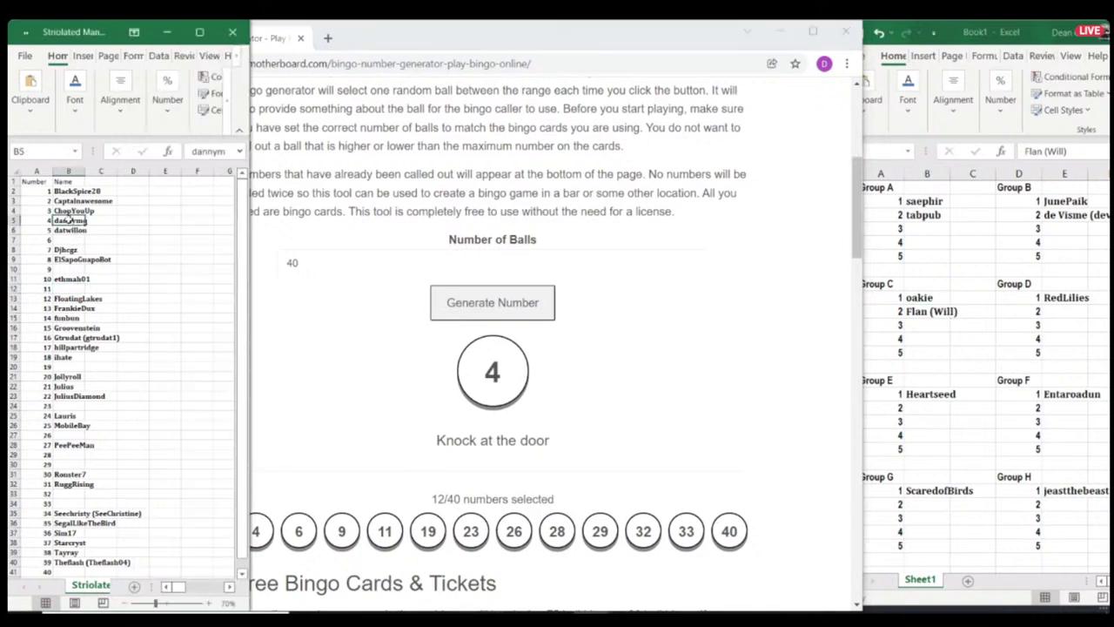
key("ctrl+c")
left_click(1050, 311)
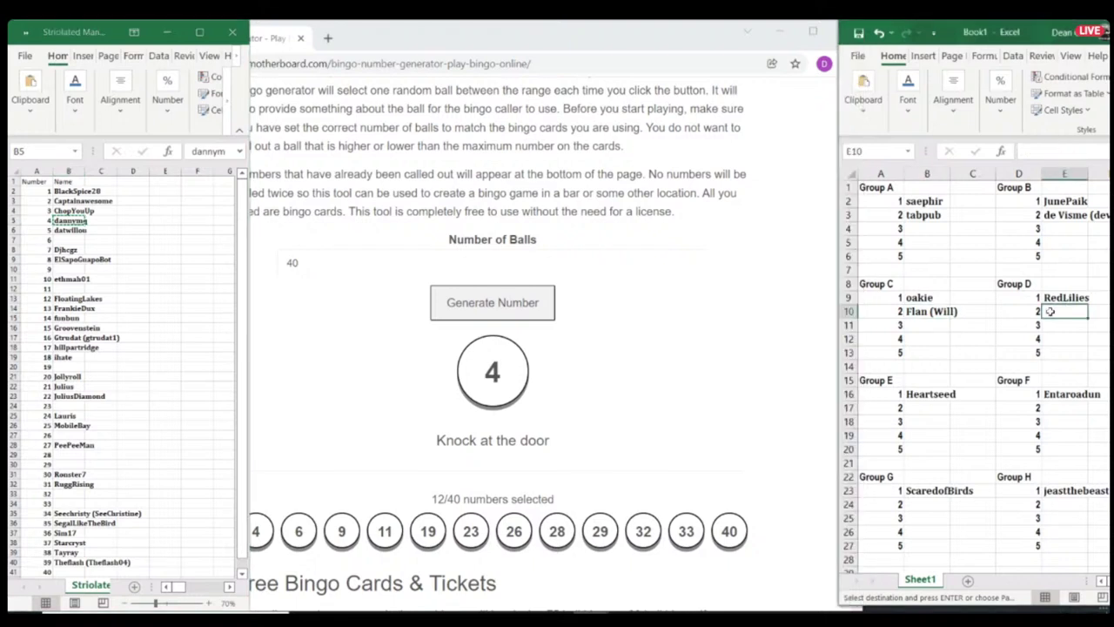
key("Return")
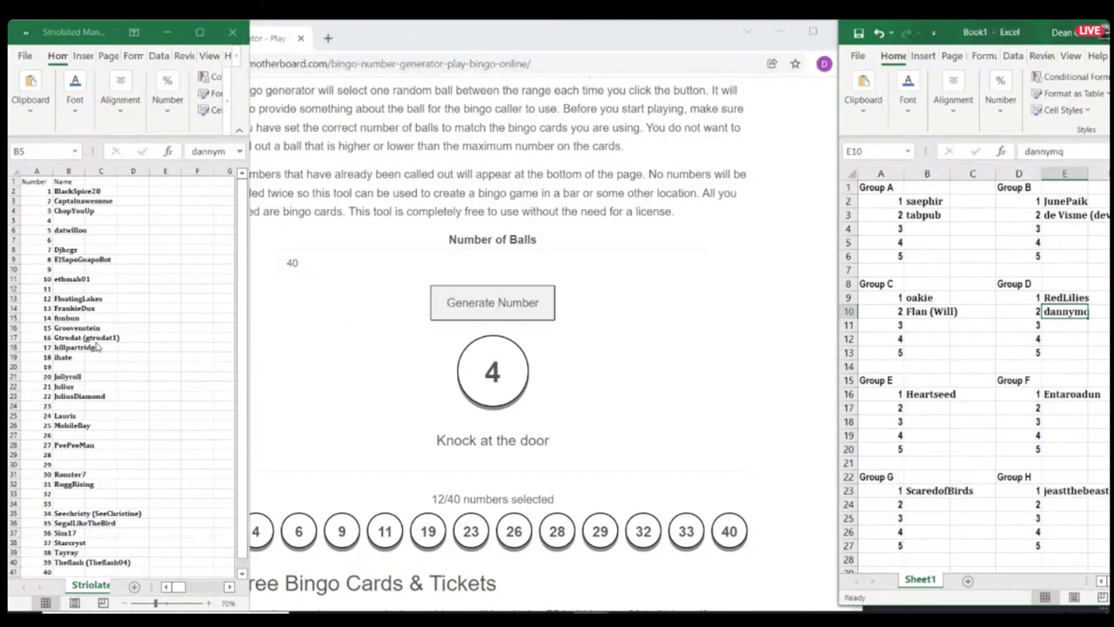
Step: Draw the next bingo number and move the list name numbered 35 into slot 2 of Group E, cell B17
left_click(474, 301)
left_click(474, 301)
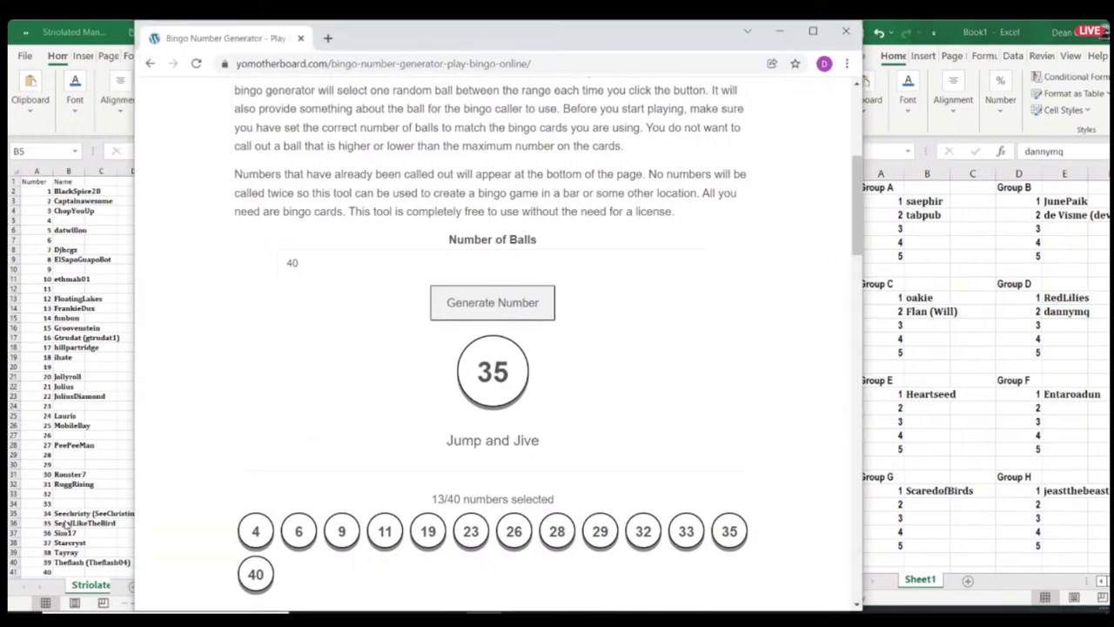
left_click(65, 524)
left_click(67, 523)
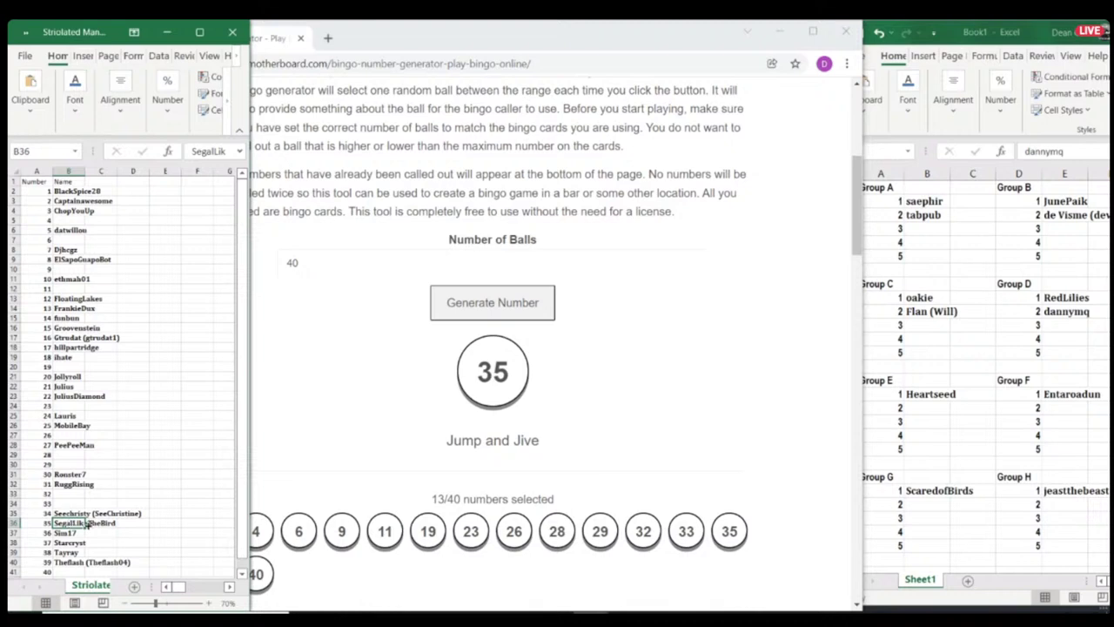
left_click(888, 423)
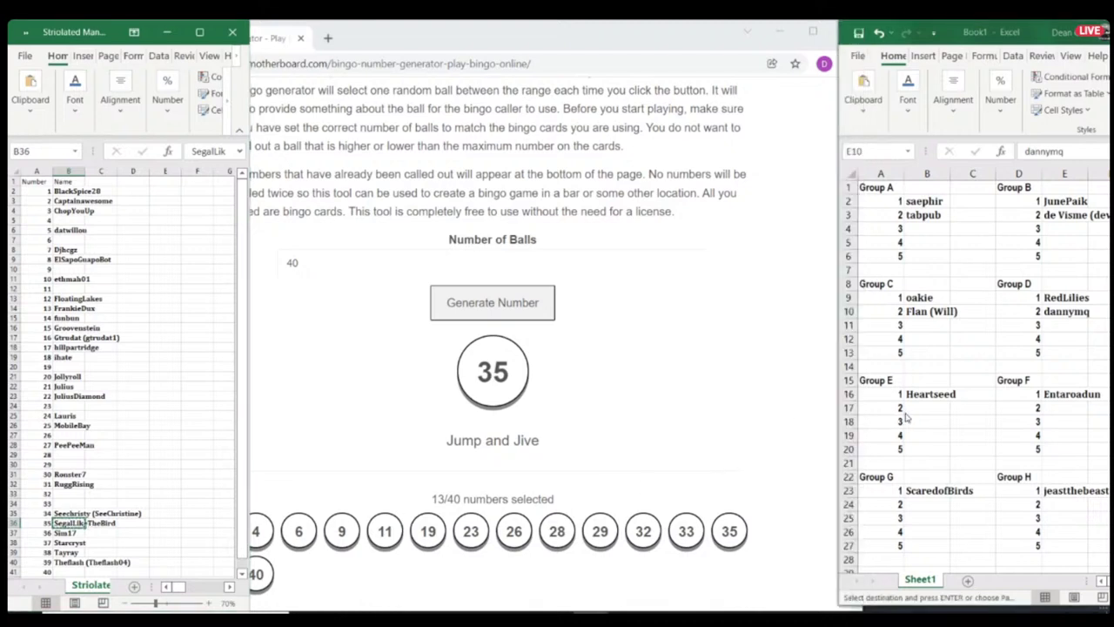
left_click(921, 409)
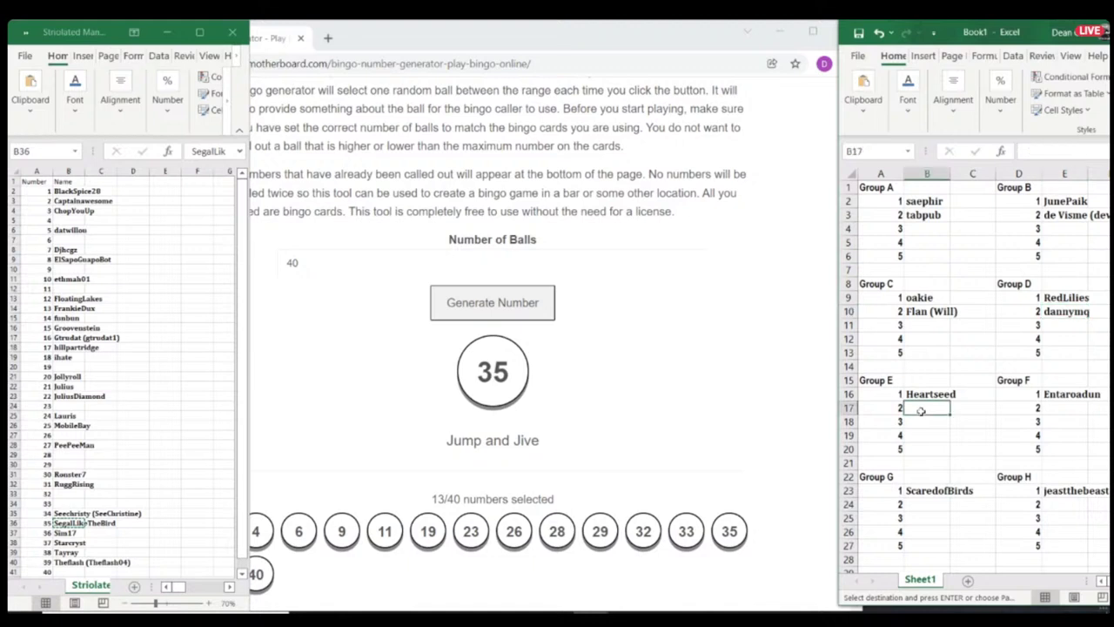
key("Return")
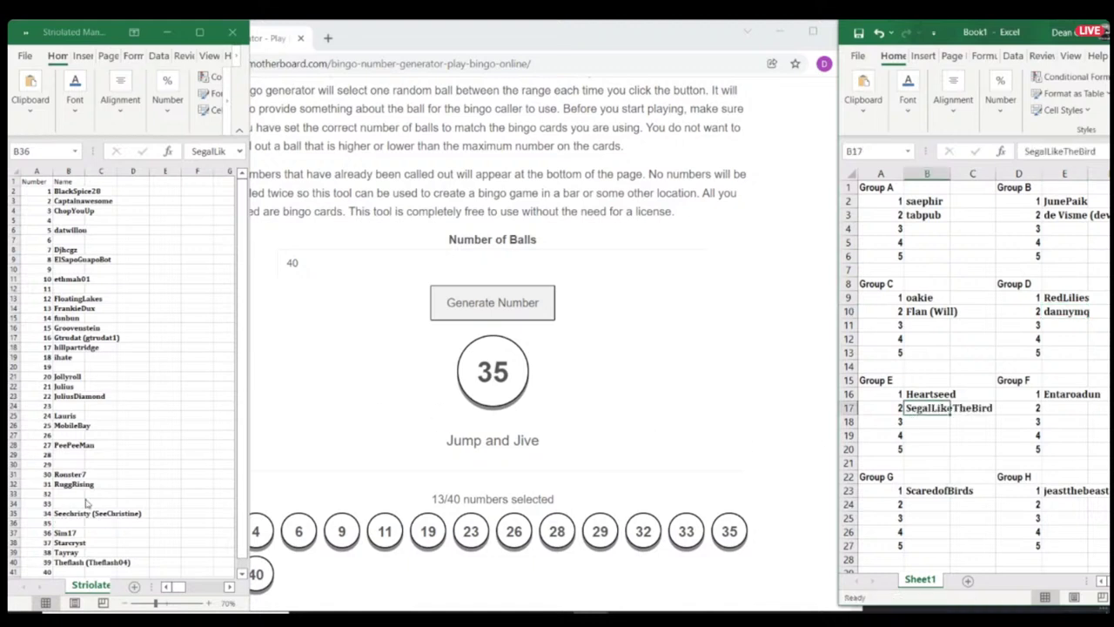
Step: Draw the next bingo number and move the list name numbered 5 into slot 2 of Group F, cell E17
left_click(502, 306)
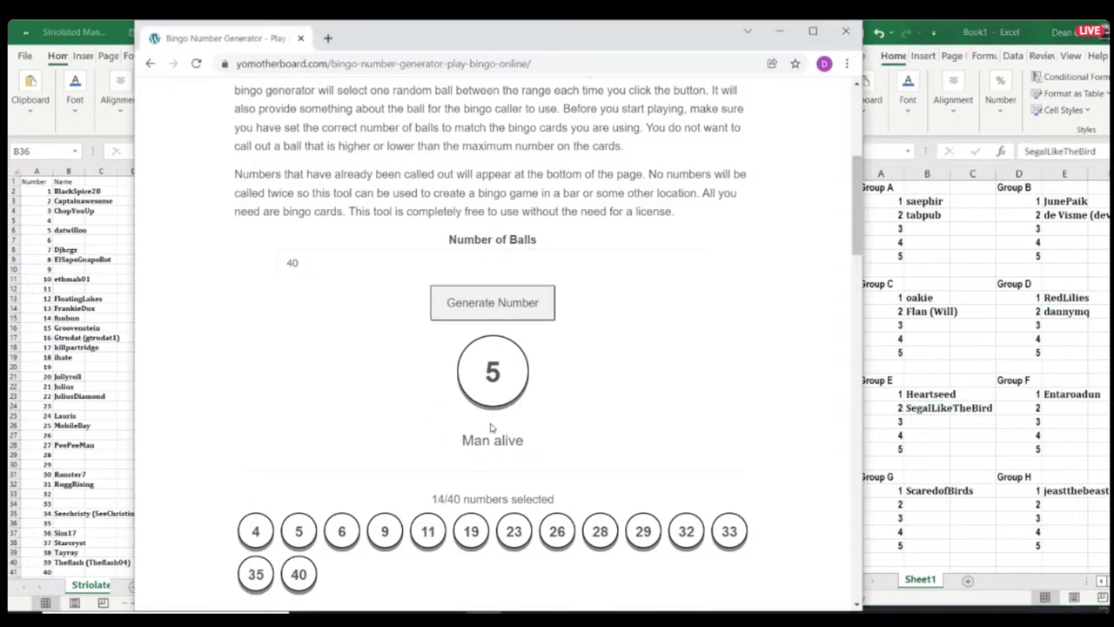
left_click(69, 231)
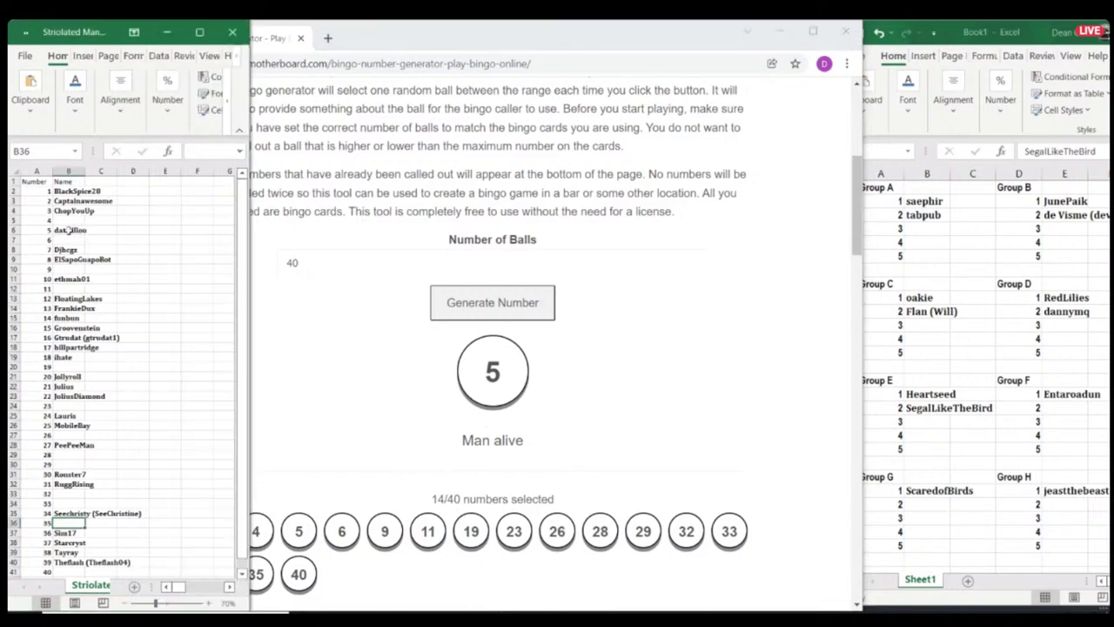
left_click(76, 231)
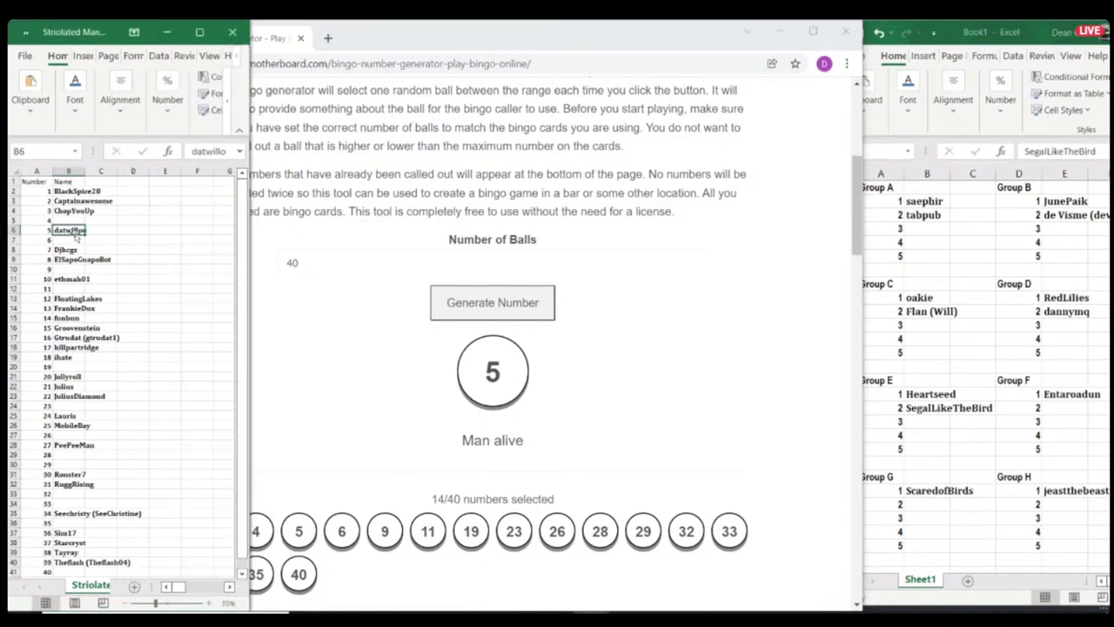
key("ctrl+c")
left_click(1060, 409)
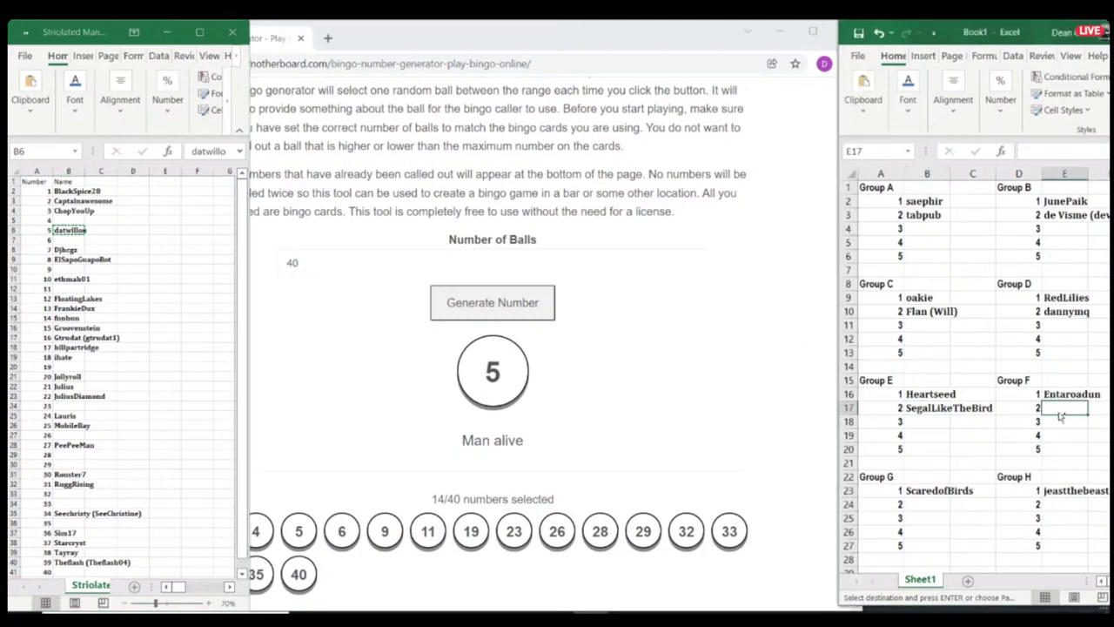
key("ctrl+v")
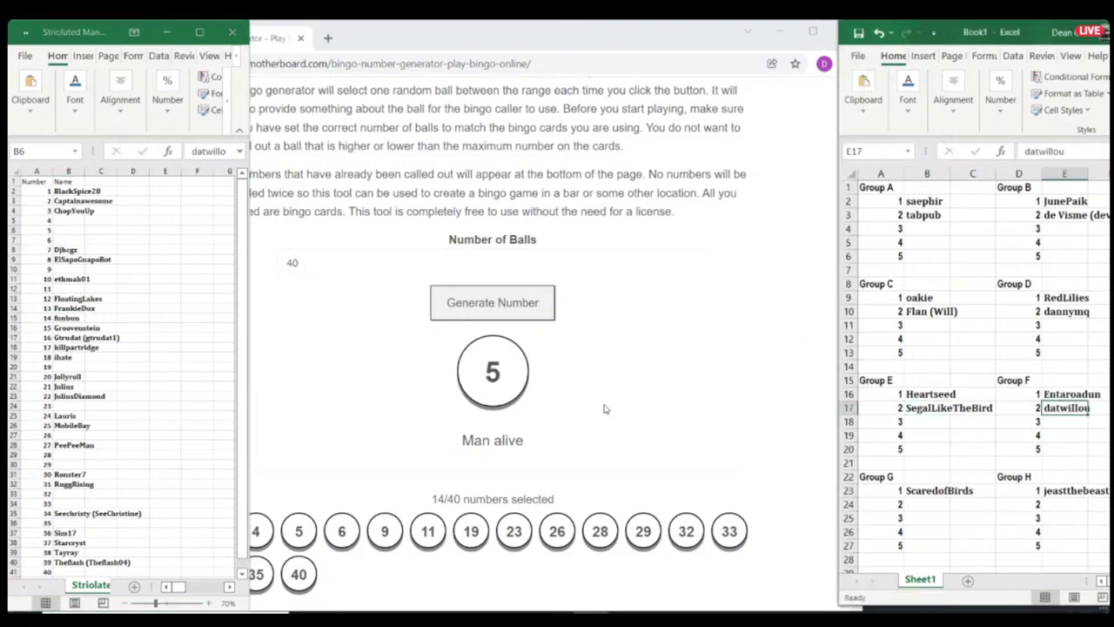
Step: Draw the next bingo number and move the list name numbered 17 into slot 2 of Group G, cell B24
left_click(529, 304)
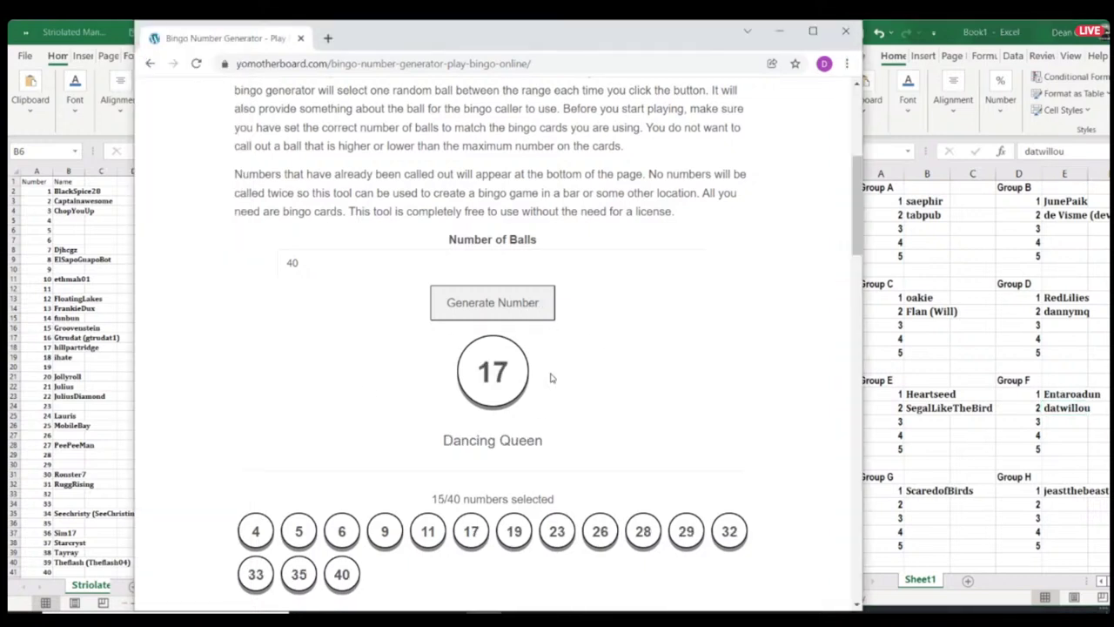
left_click(75, 348)
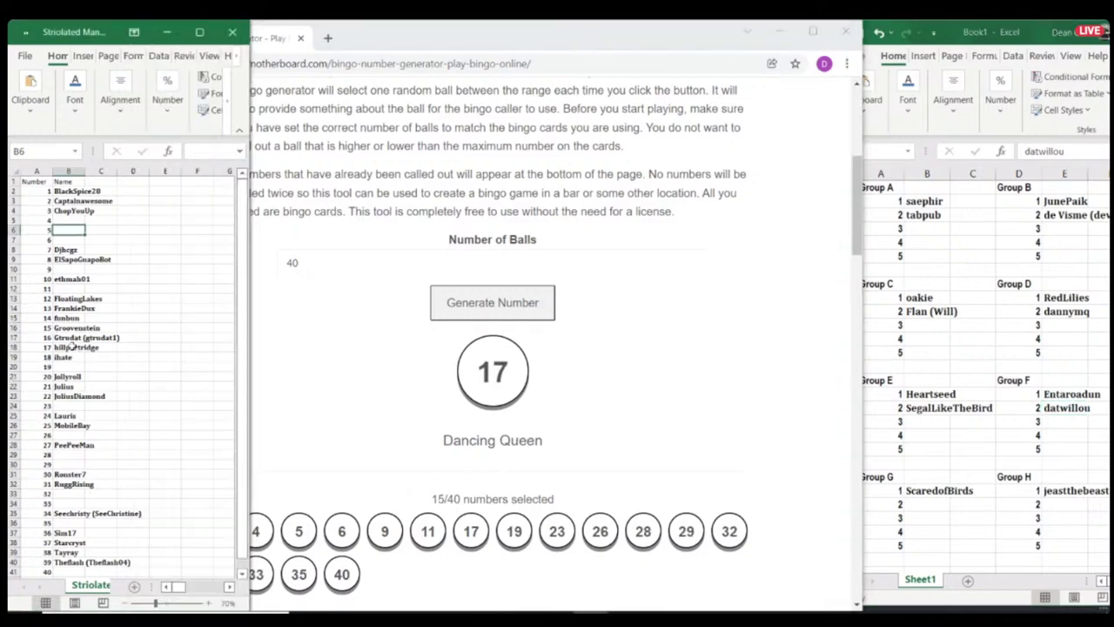
left_click(73, 347)
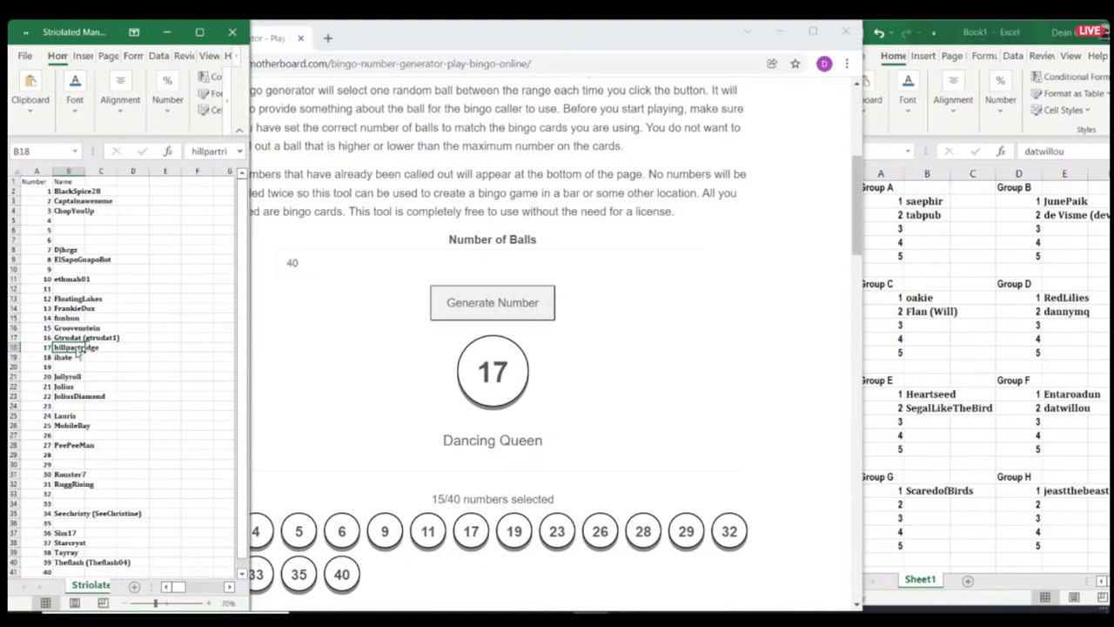
key("ctrl+x")
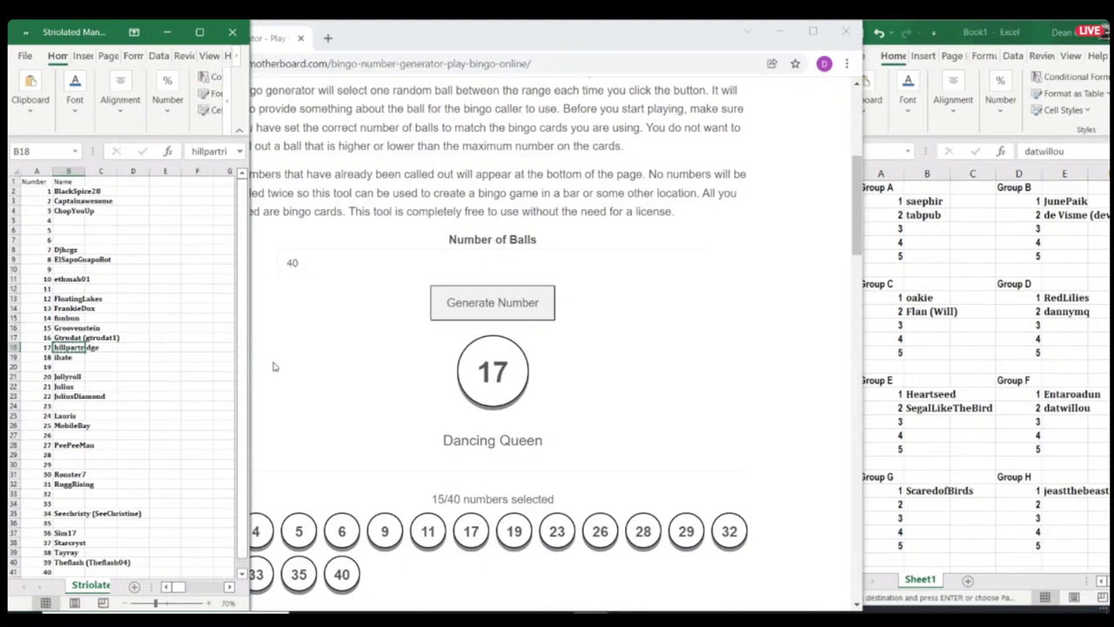
left_click(916, 504)
left_click(928, 504)
key("ctrl+v")
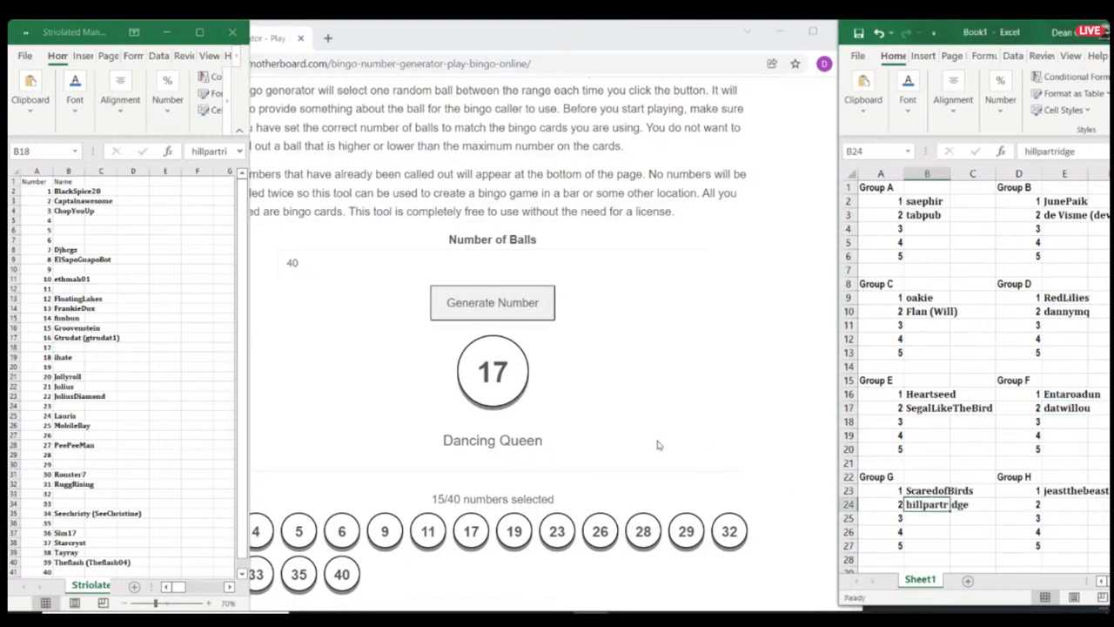
Step: Draw the next bingo number and move the list name numbered 2 into slot 2 of Group H, cell E24
left_click(532, 305)
left_click(75, 199)
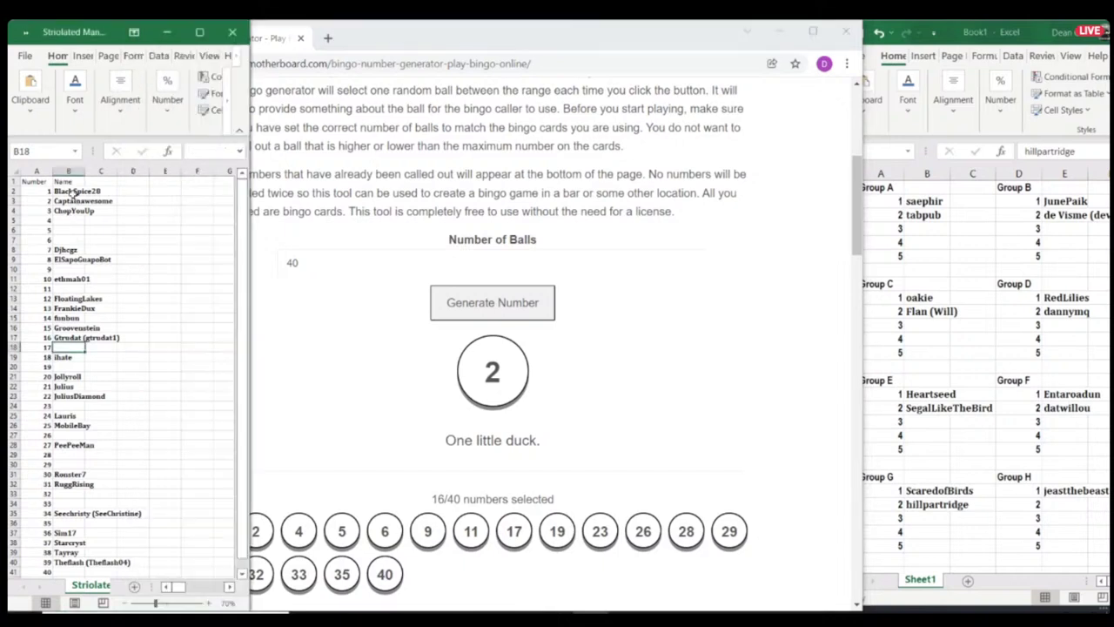
left_click(76, 200)
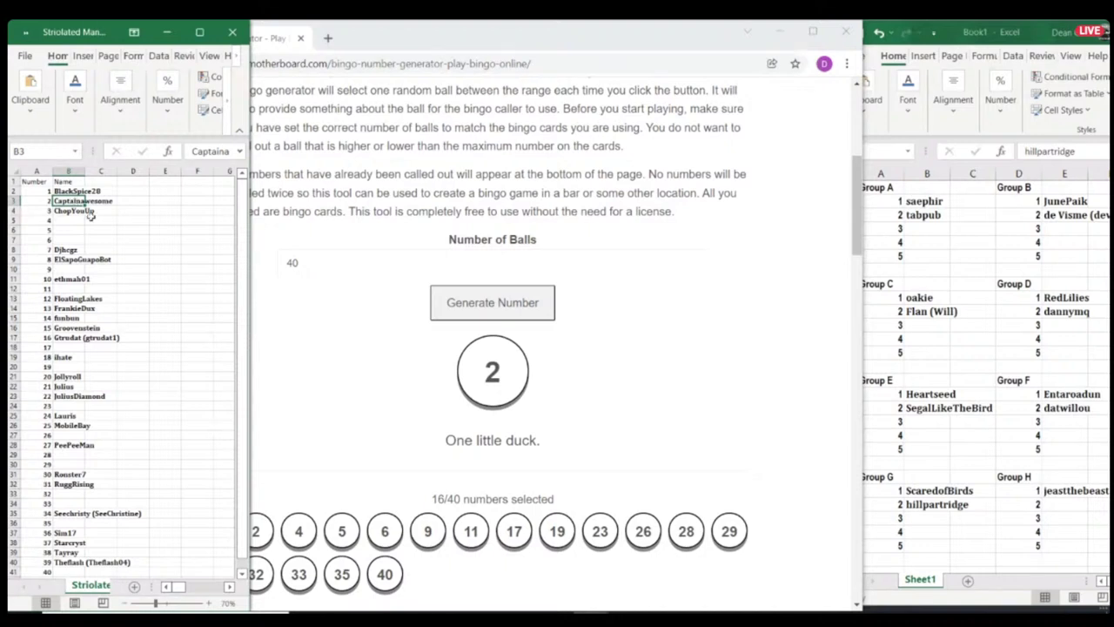
key("ctrl+c")
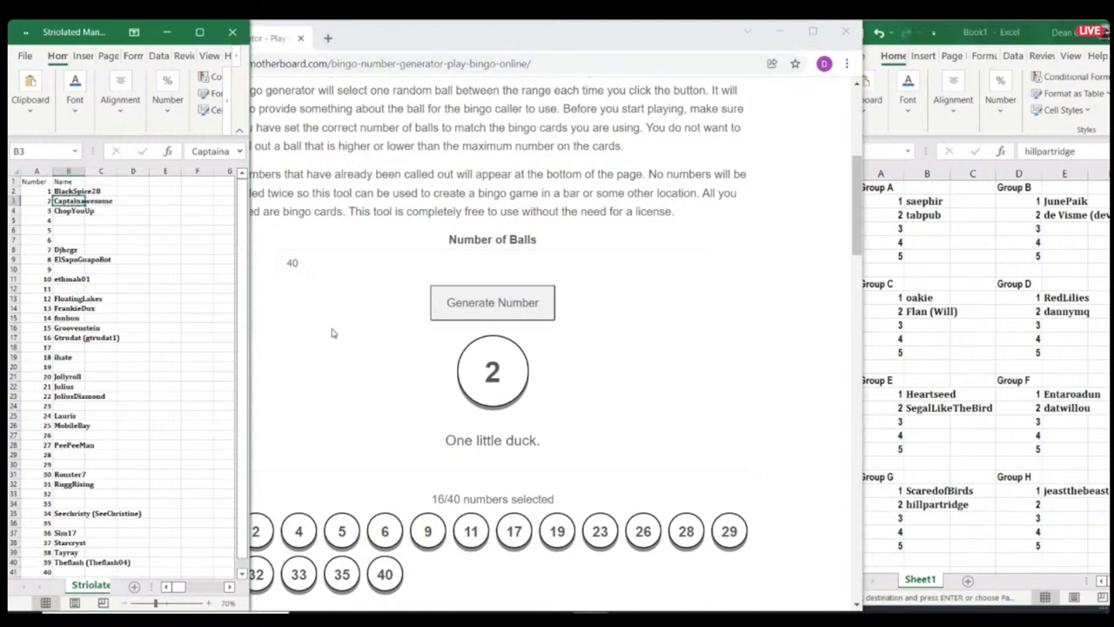
left_click(1061, 503)
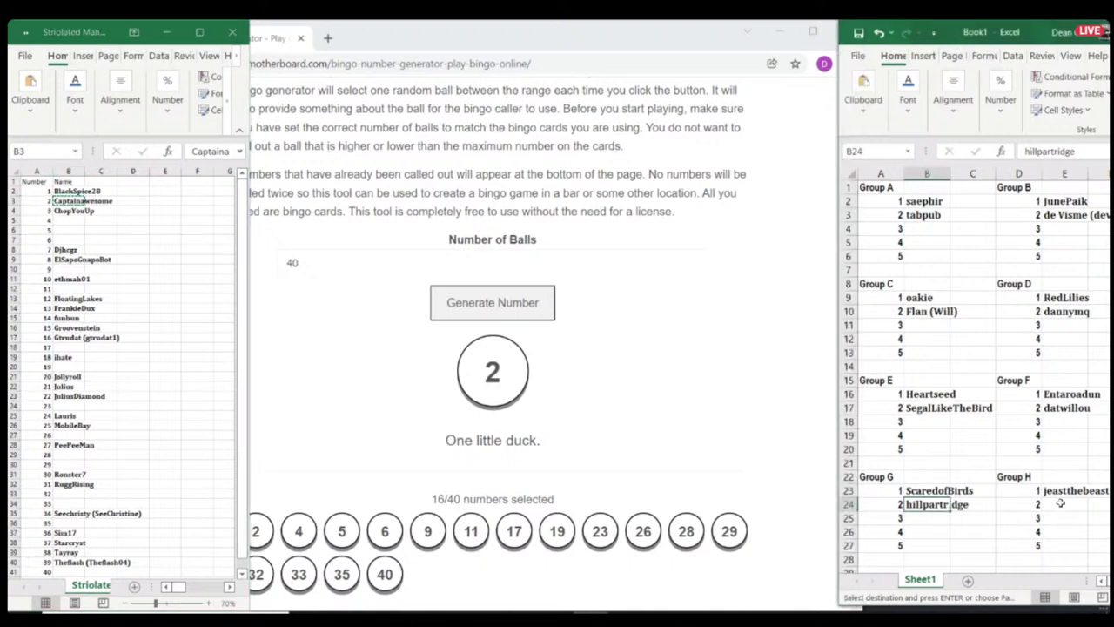
left_click(1061, 503)
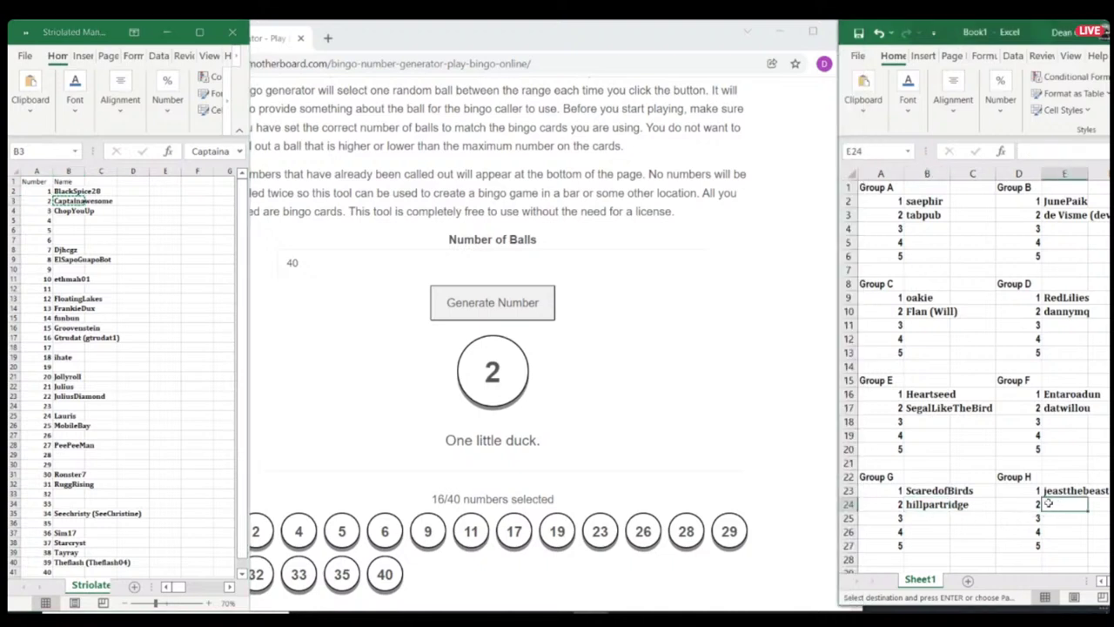
key("ctrl+v")
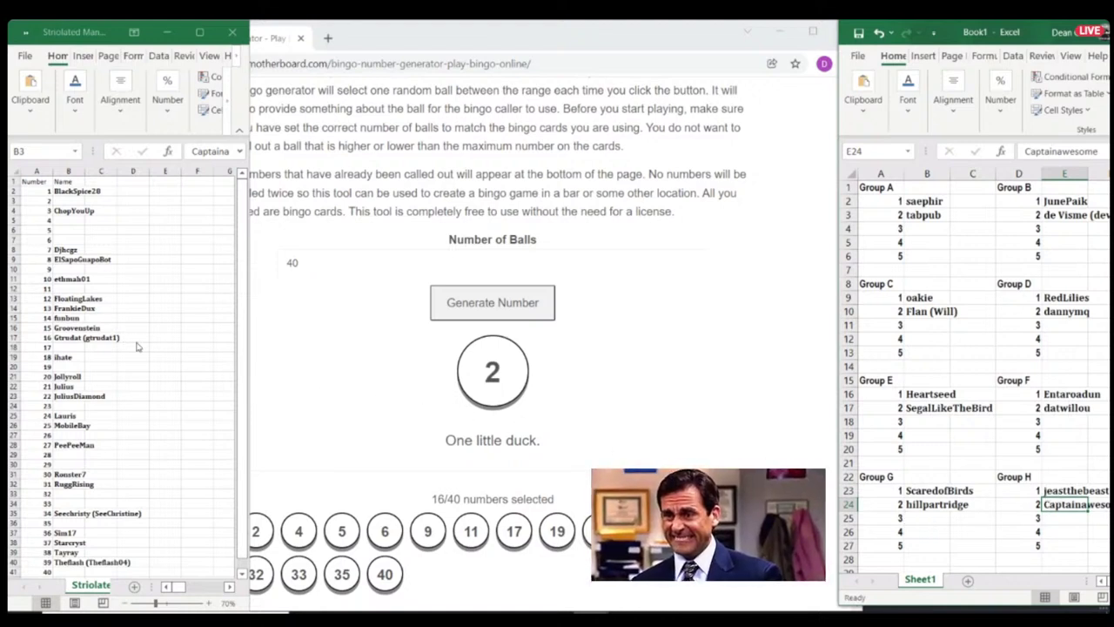
Step: Draw the next bingo number and move the list name numbered 24 into slot 3 of Group A, cell B4
left_click(506, 318)
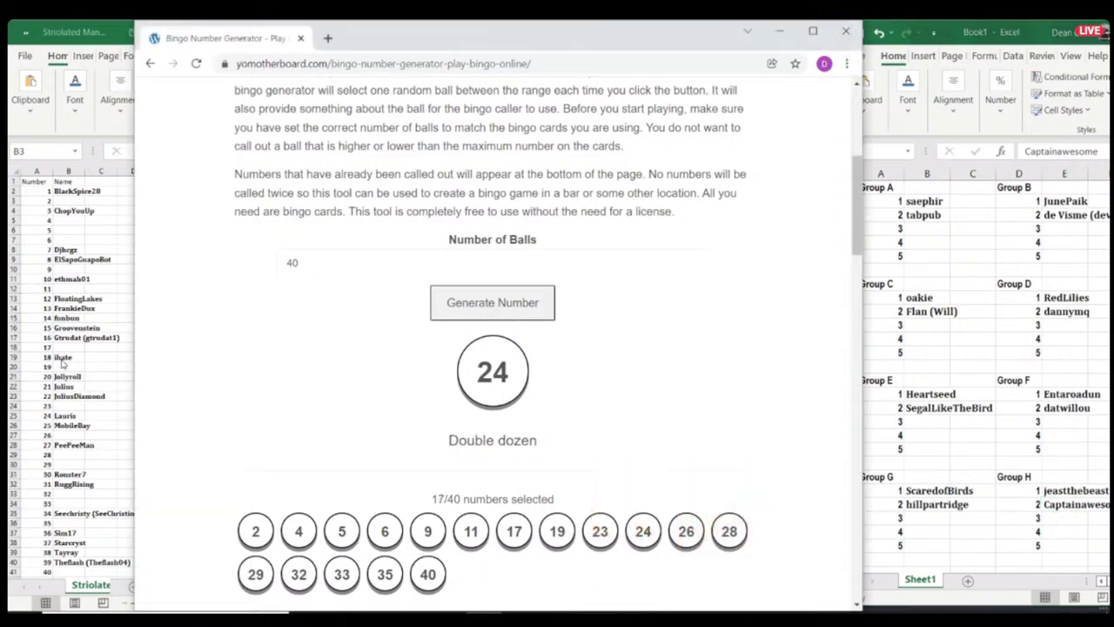
left_click(69, 415)
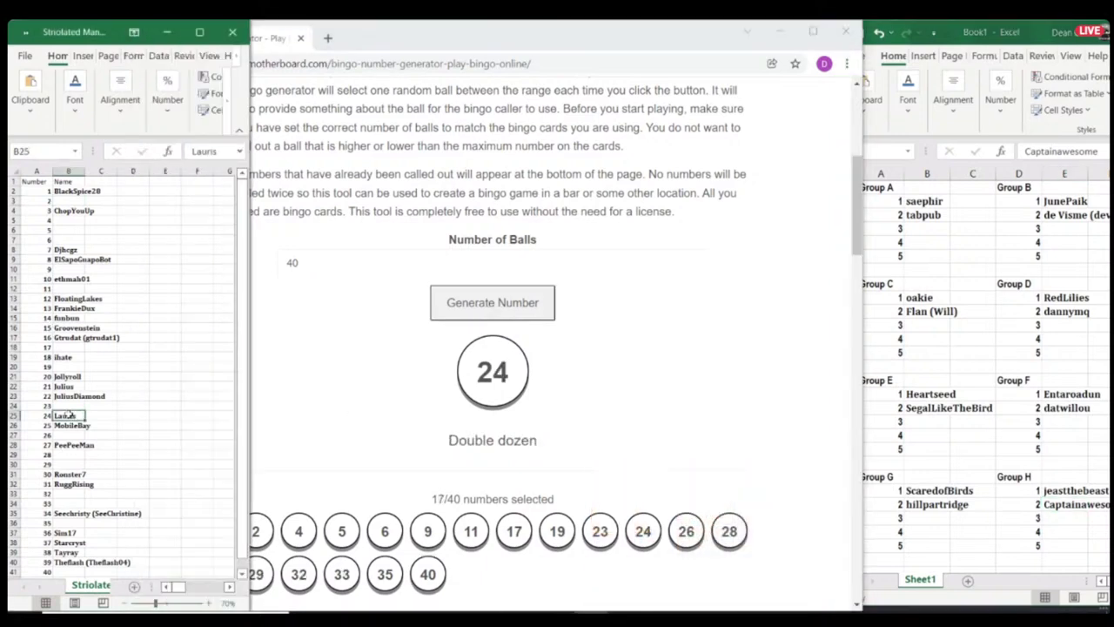
key("ctrl+c")
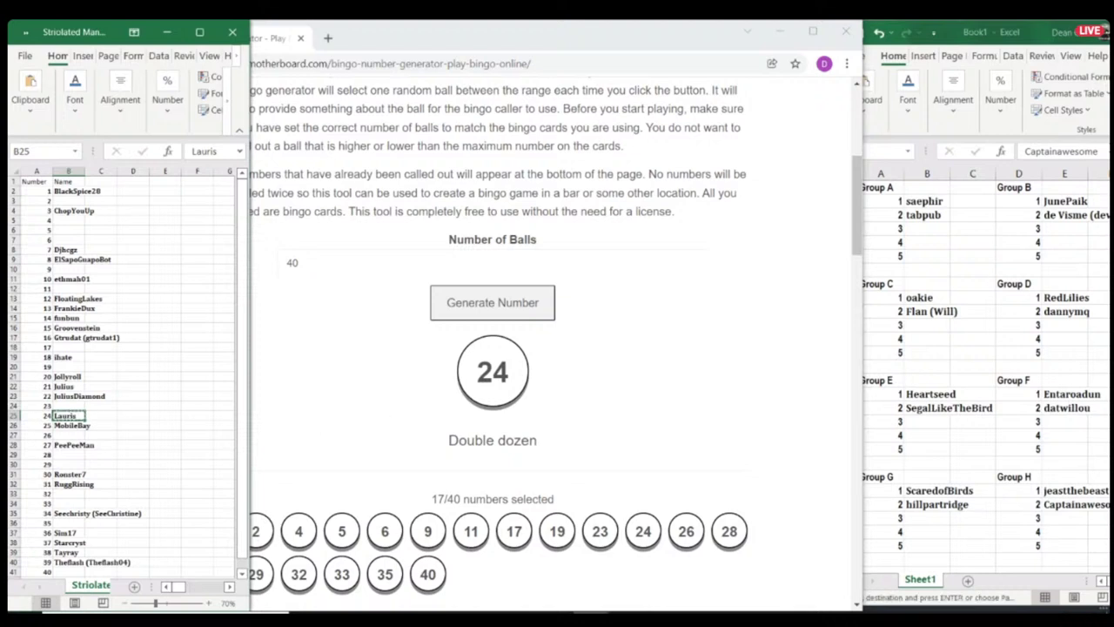
left_click(945, 231)
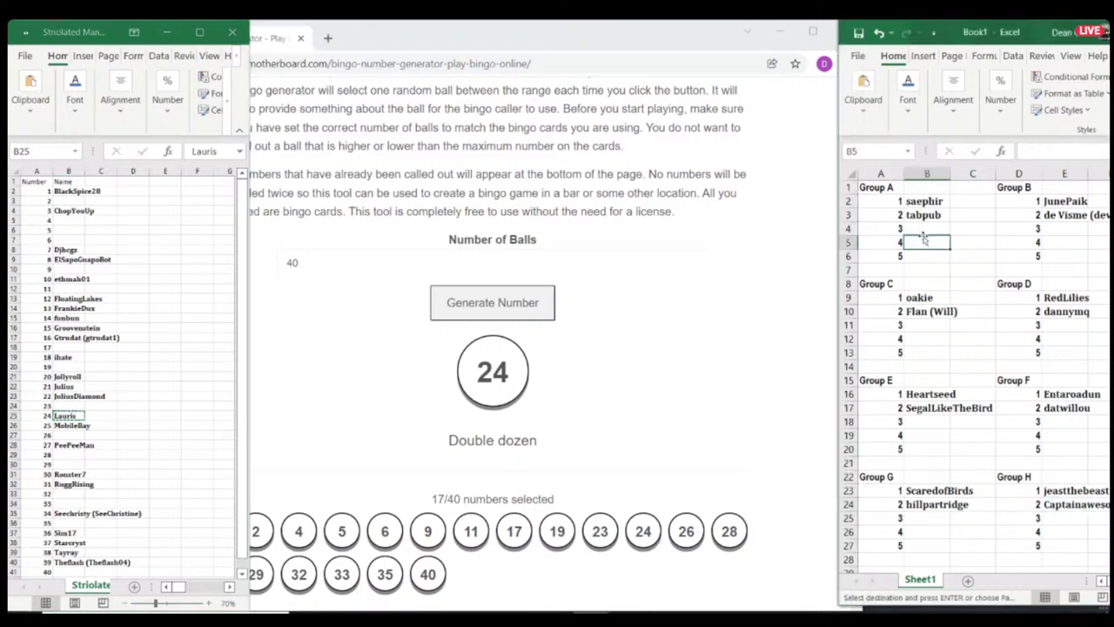
key("Return")
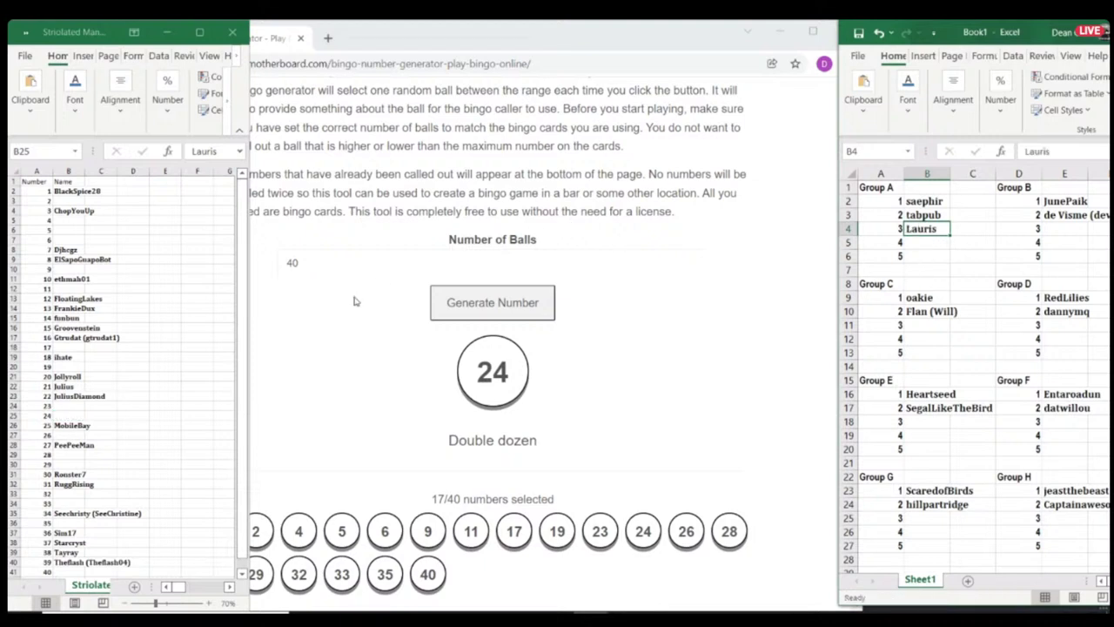
Step: Draw the next bingo number and move the list name numbered 8 into slot 3 of Group B, cell E4
left_click(486, 305)
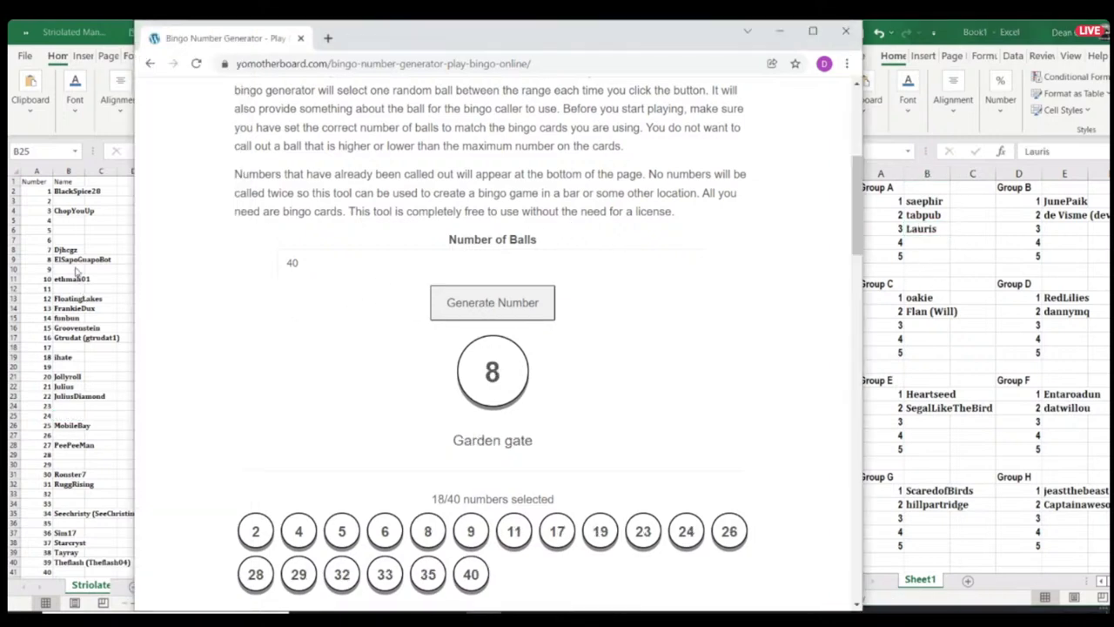
left_click(77, 260)
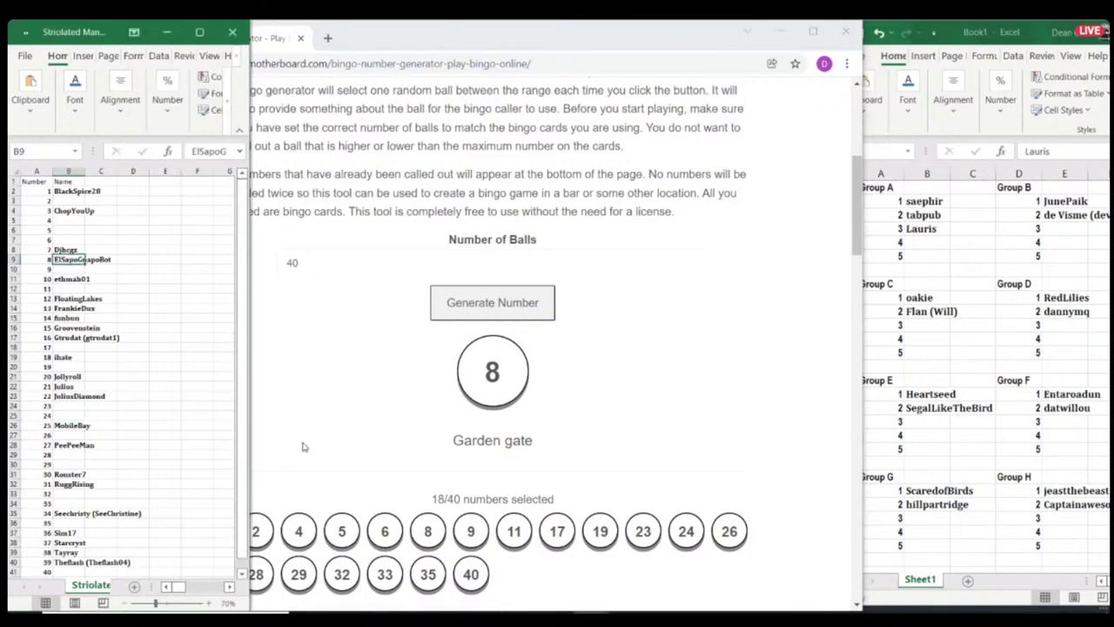
key("ctrl+c")
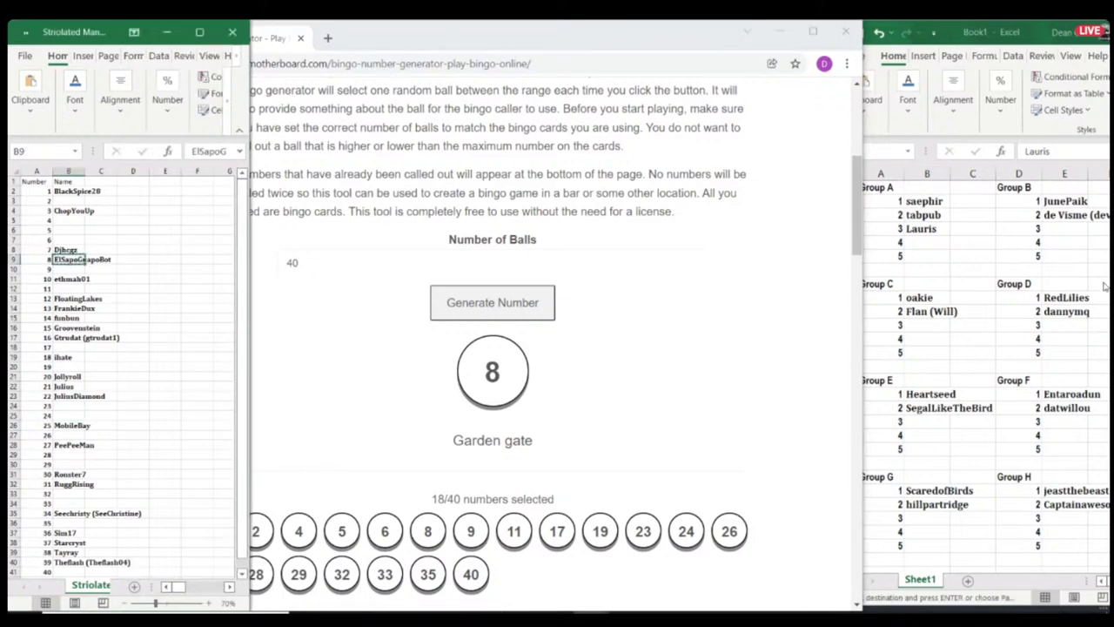
left_click(1049, 232)
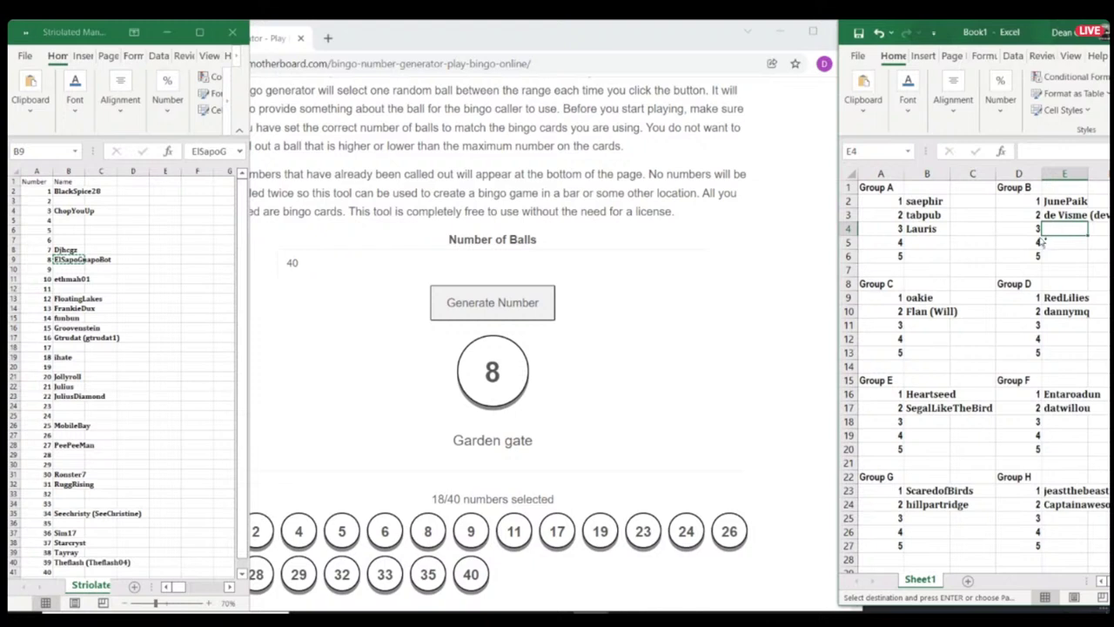
key("Return")
Step: Draw the next bingo number and move the list name numbered 20 into slot 3 of Group C, cell B11
left_click(471, 305)
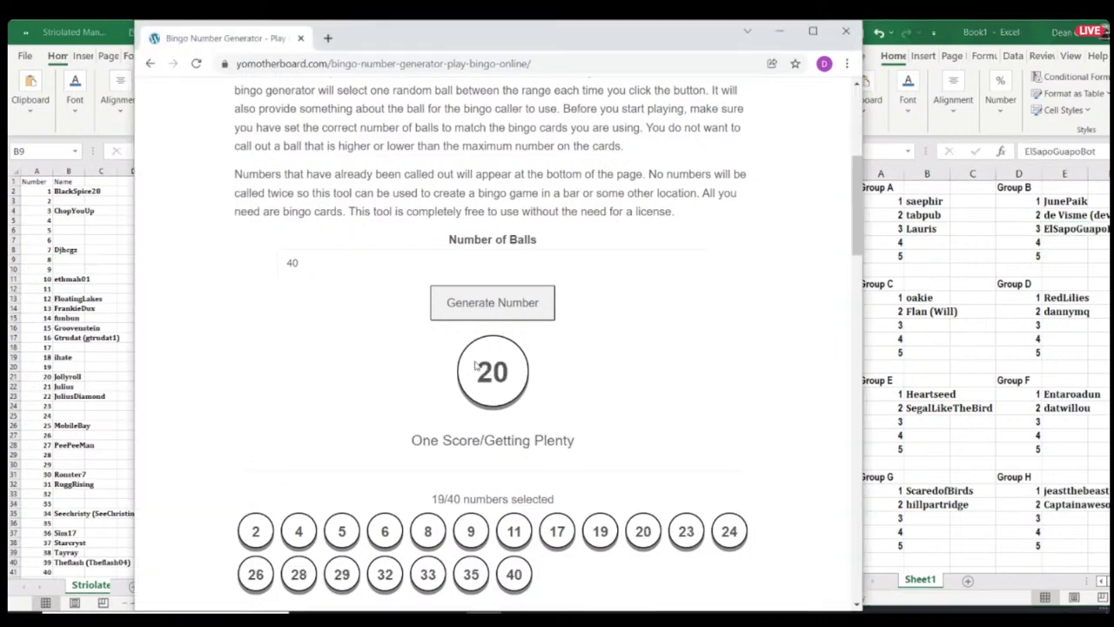
left_click(77, 376)
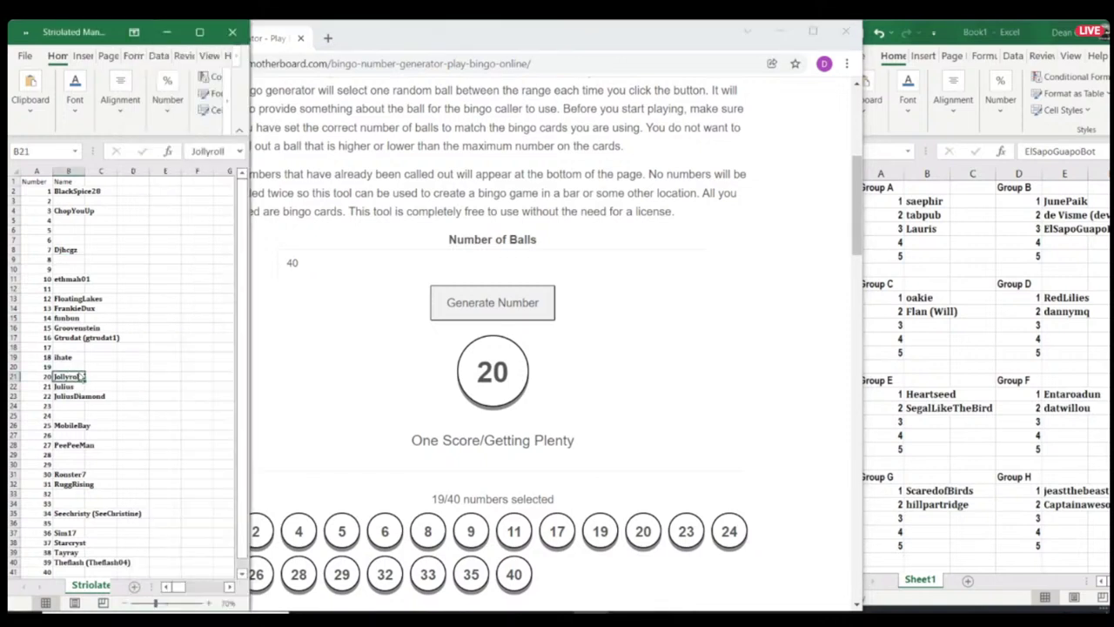
key("ctrl+c")
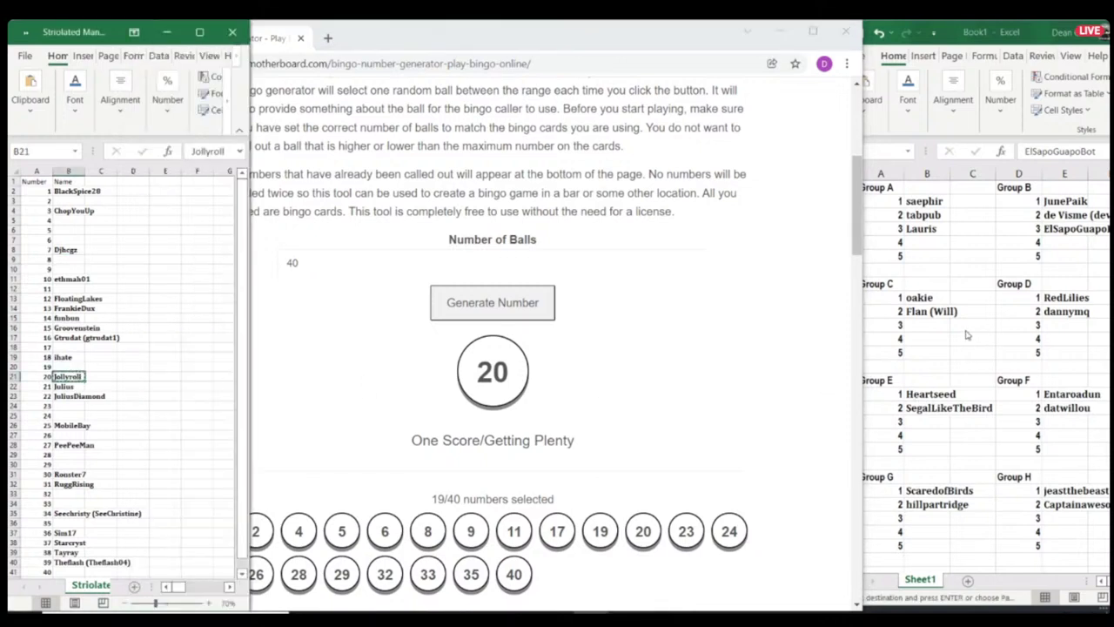
left_click(923, 324)
key("ctrl+v")
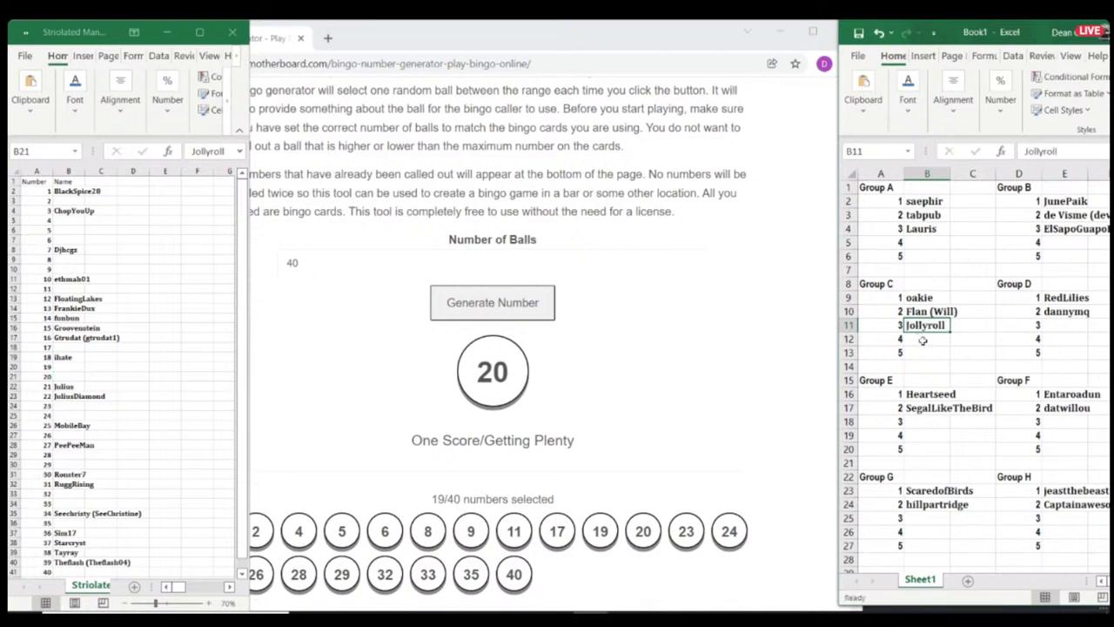
Step: Draw the next bingo number and move the list name numbered 12 into slot 3 of Group D, cell E11
left_click(486, 304)
left_click(64, 308)
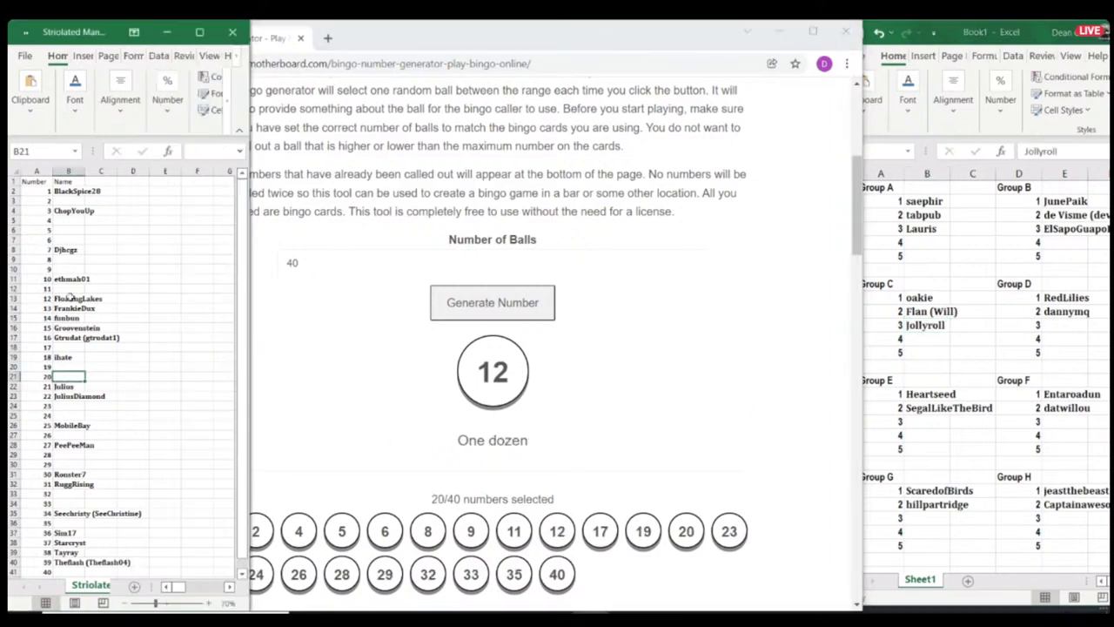
left_click(72, 298)
key("ctrl+c")
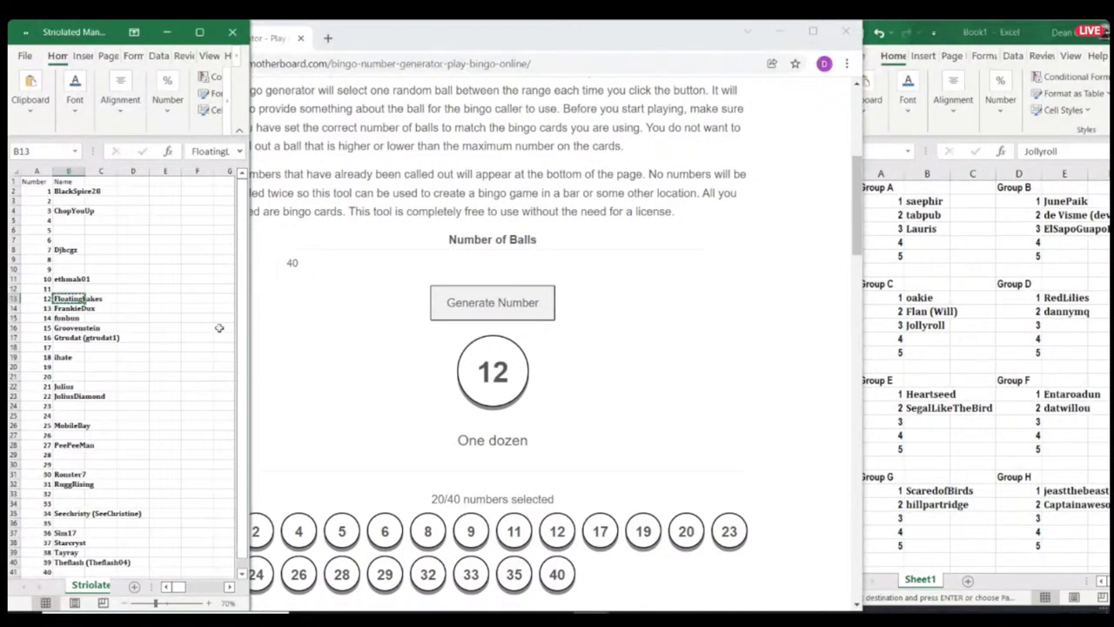
left_click(1062, 325)
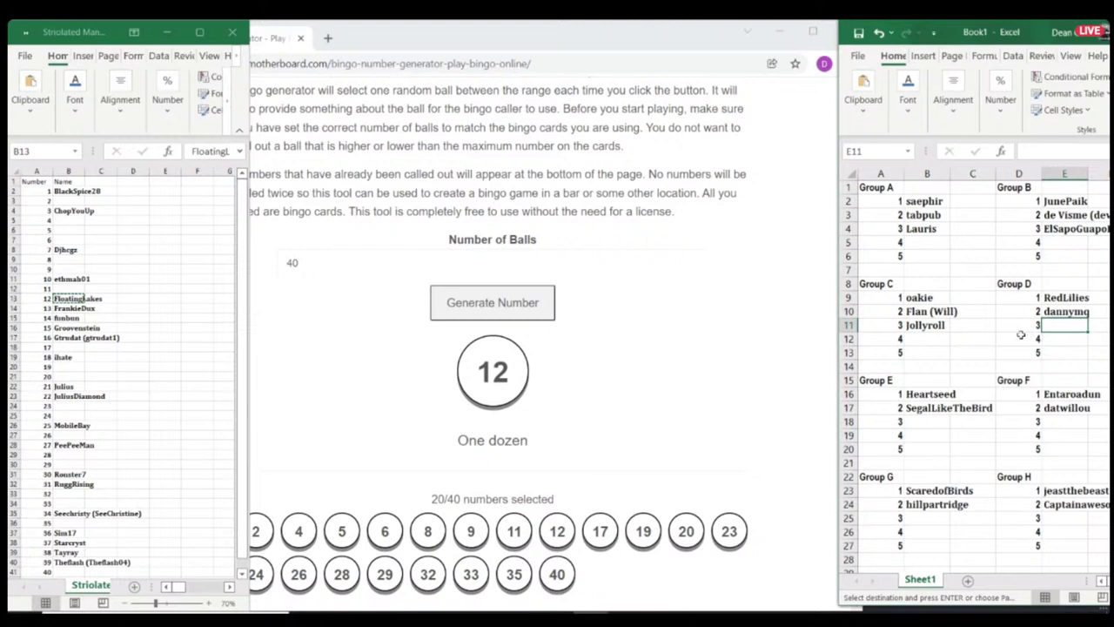
key("ctrl+v")
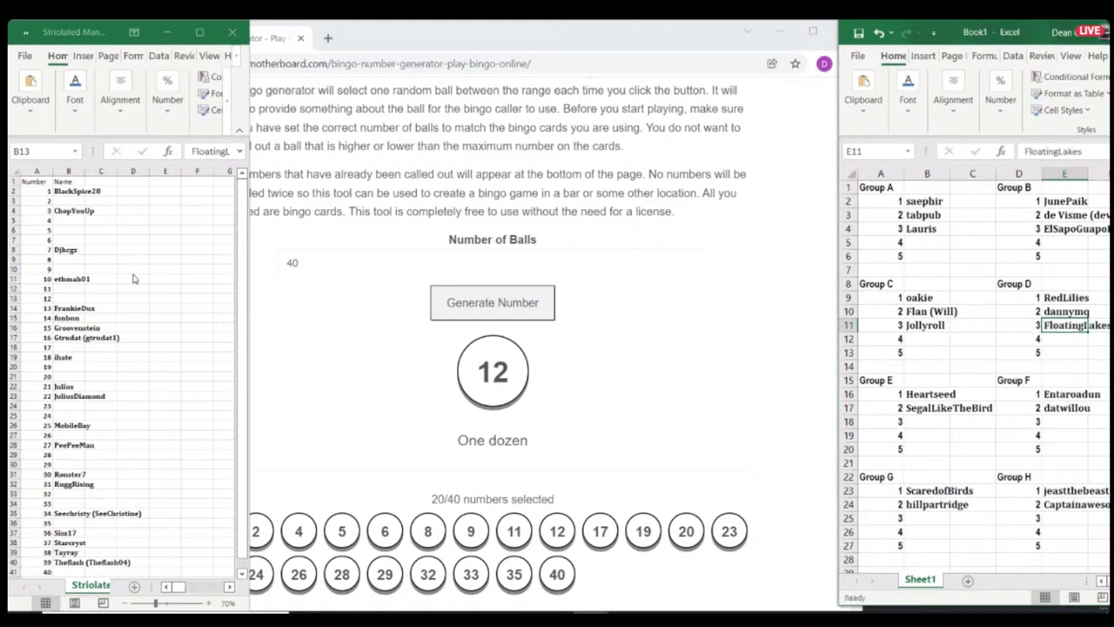
Step: Draw the next bingo number and move the list name numbered 15 into slot 3 of Group E, cell B18
left_click(485, 304)
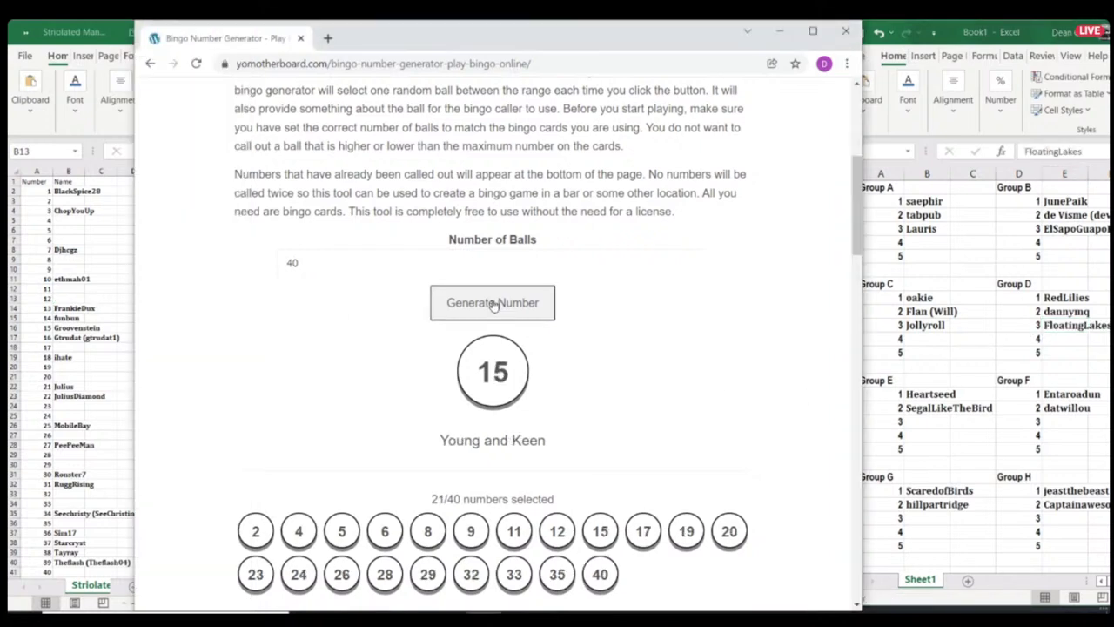
left_click(68, 325)
left_click(69, 327)
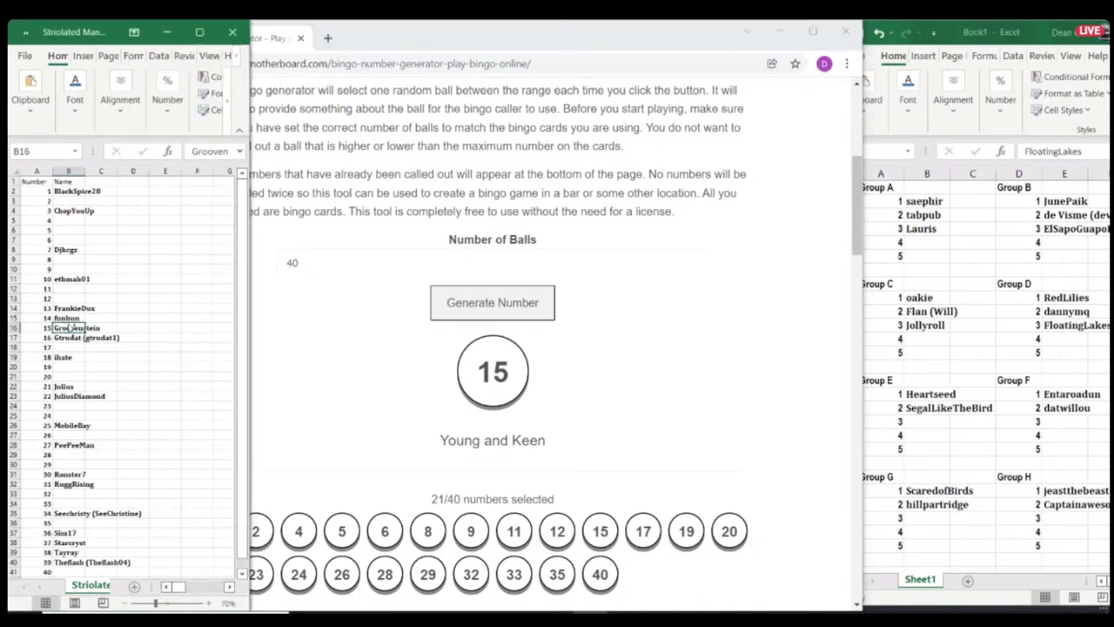
key("ctrl+c")
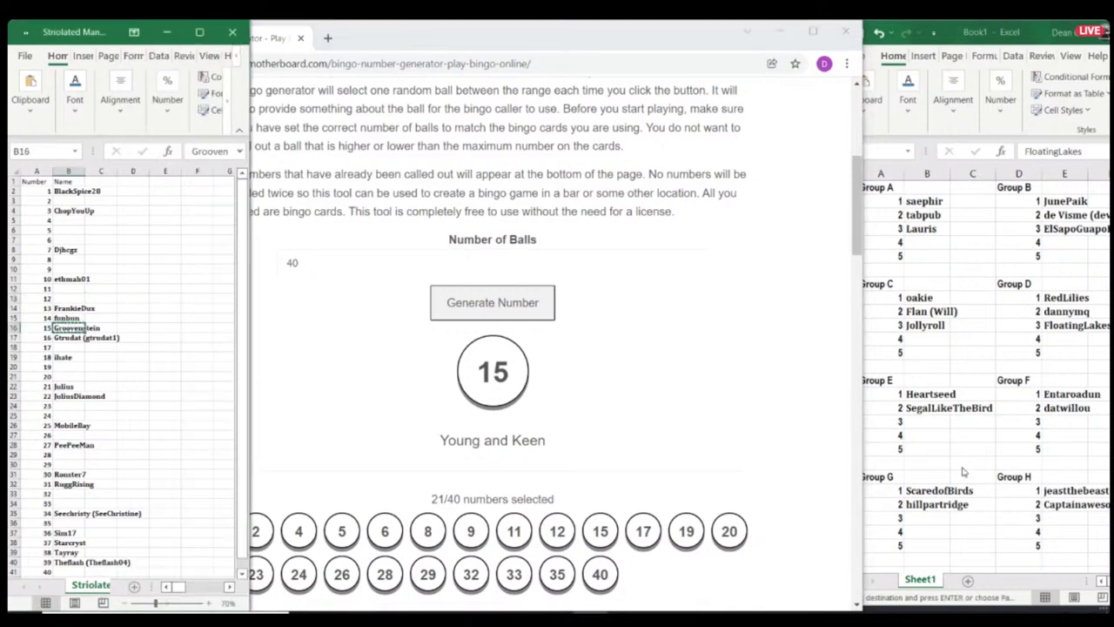
left_click(942, 433)
left_click(921, 422)
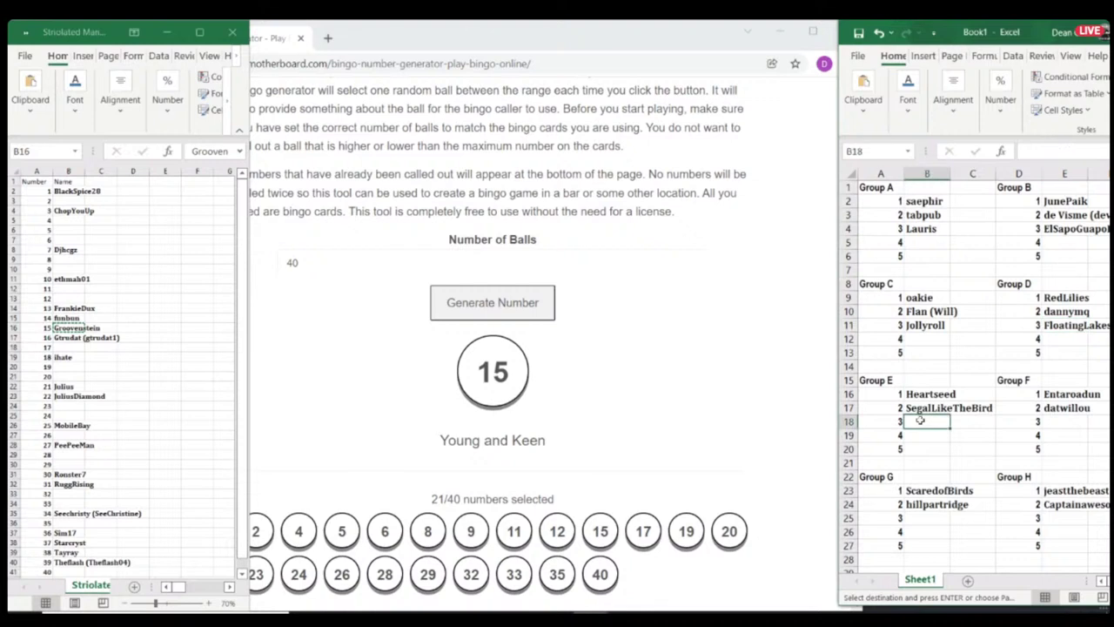
key("Return")
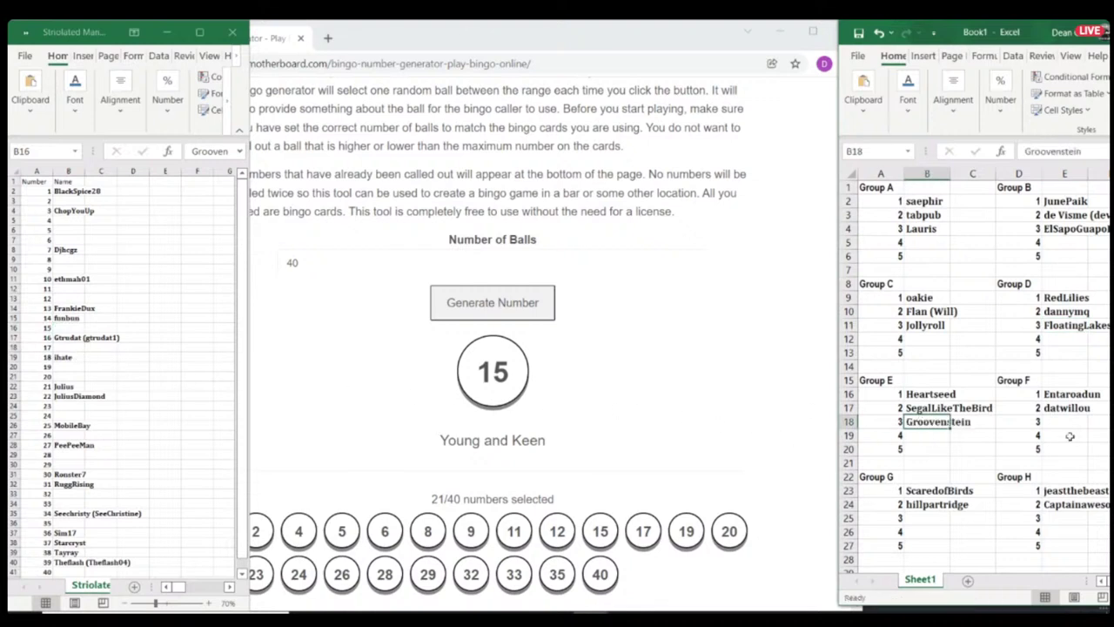
Step: Draw the next bingo number and move the list name numbered 37 into slot 3 of Group F, cell E18
left_click(475, 291)
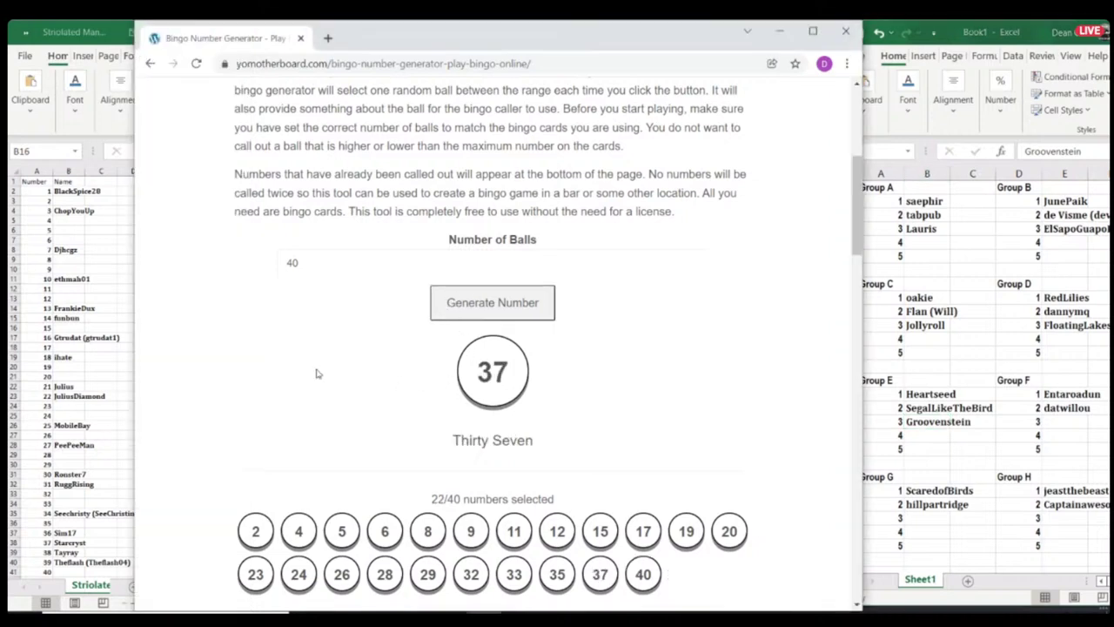
left_click(63, 533)
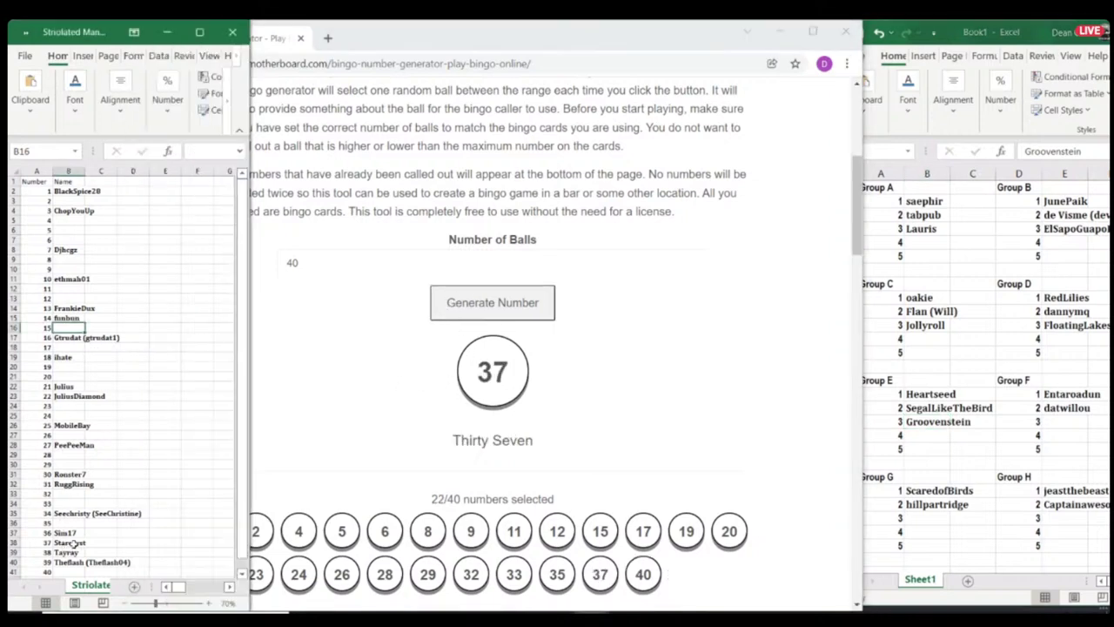
left_click(74, 543)
key("ctrl+c")
left_click(1055, 425)
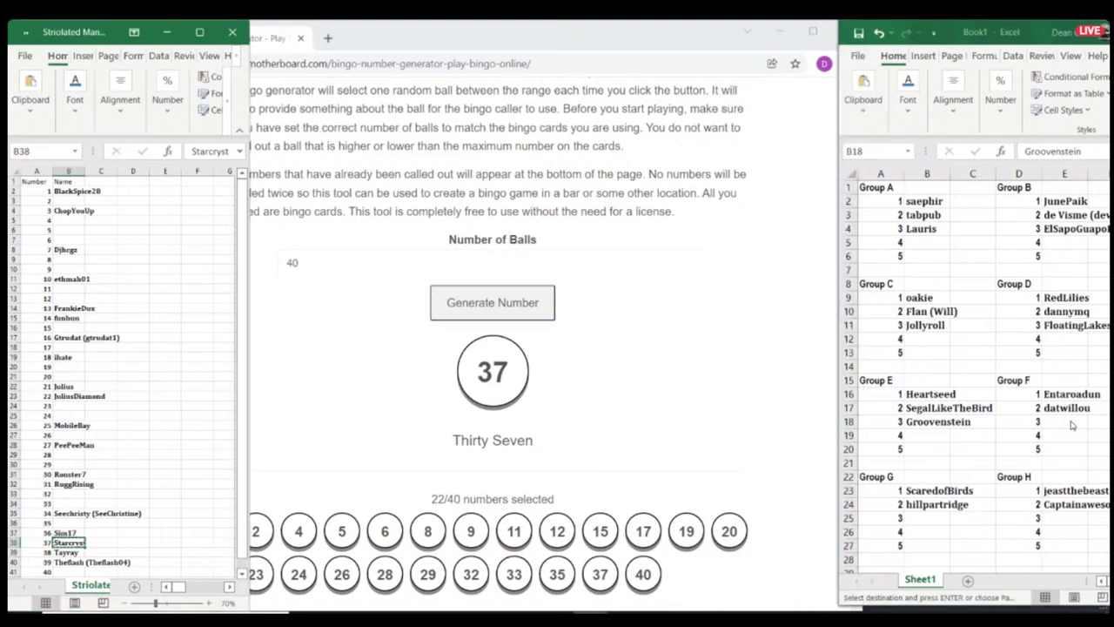
key("ctrl+v")
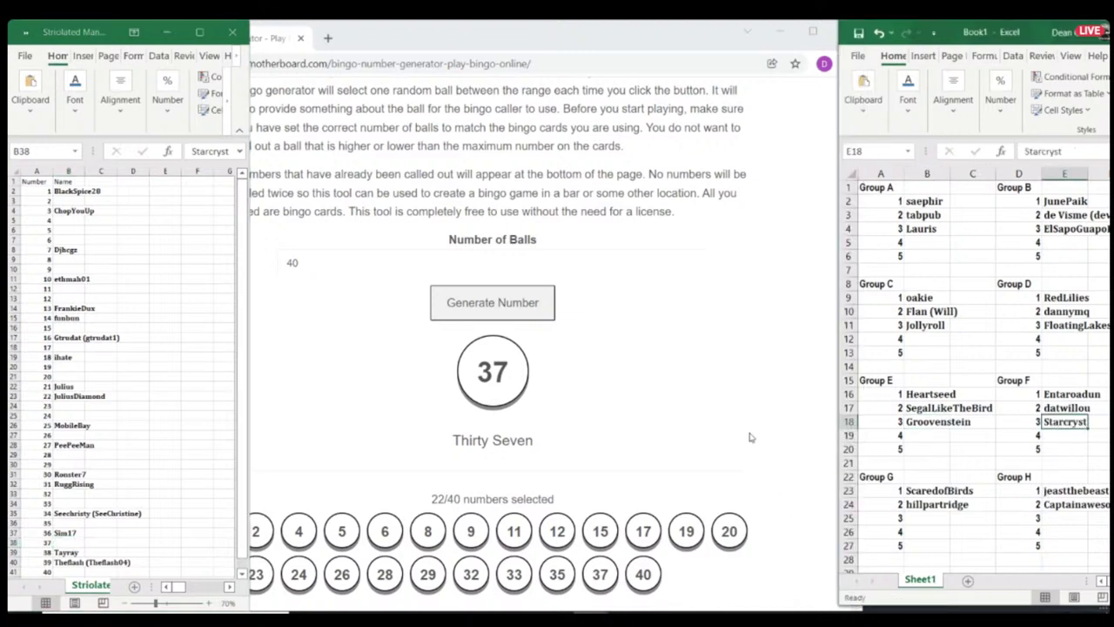
Step: Draw the next bingo number and move the list name numbered 18 into slot 3 of Group G, cell B25
left_click(467, 315)
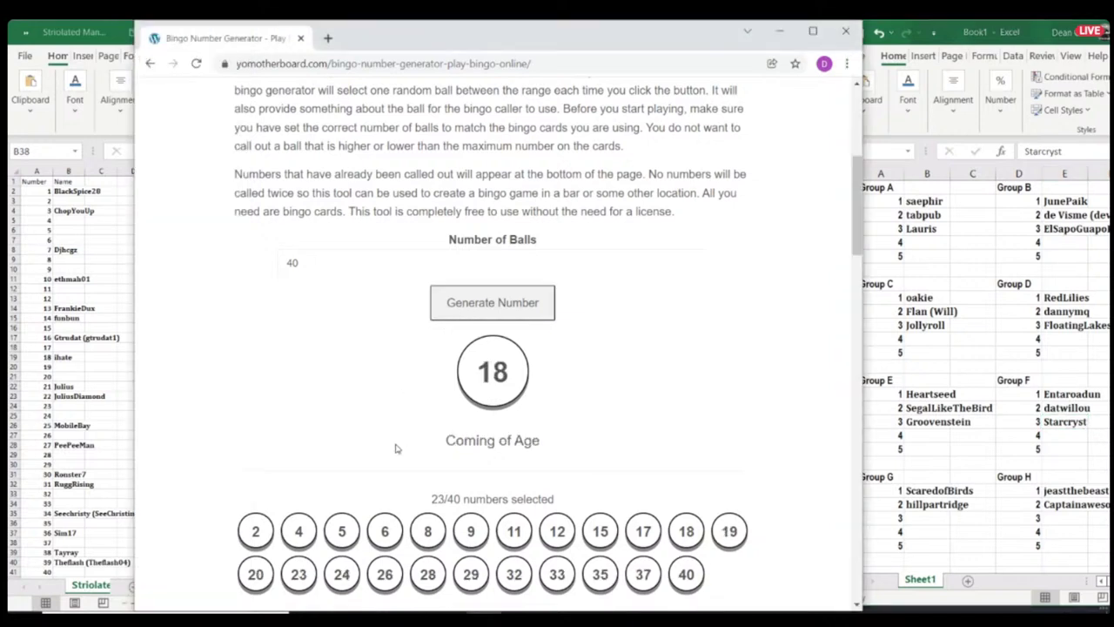
left_click(68, 359)
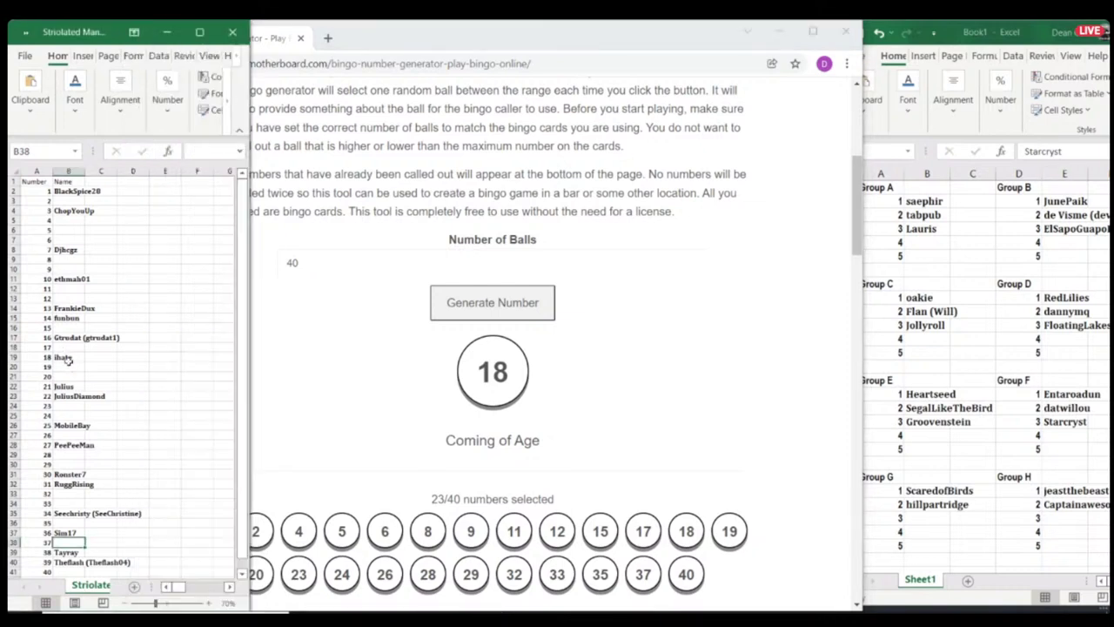
left_click(67, 359)
key("ctrl+c")
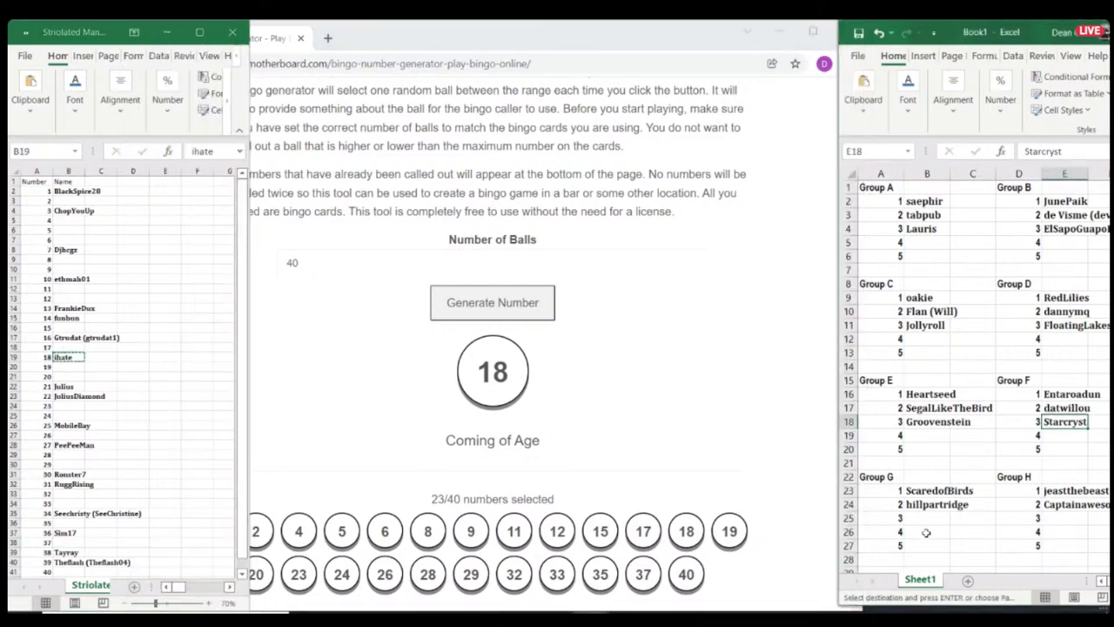
left_click(916, 517)
key("Return")
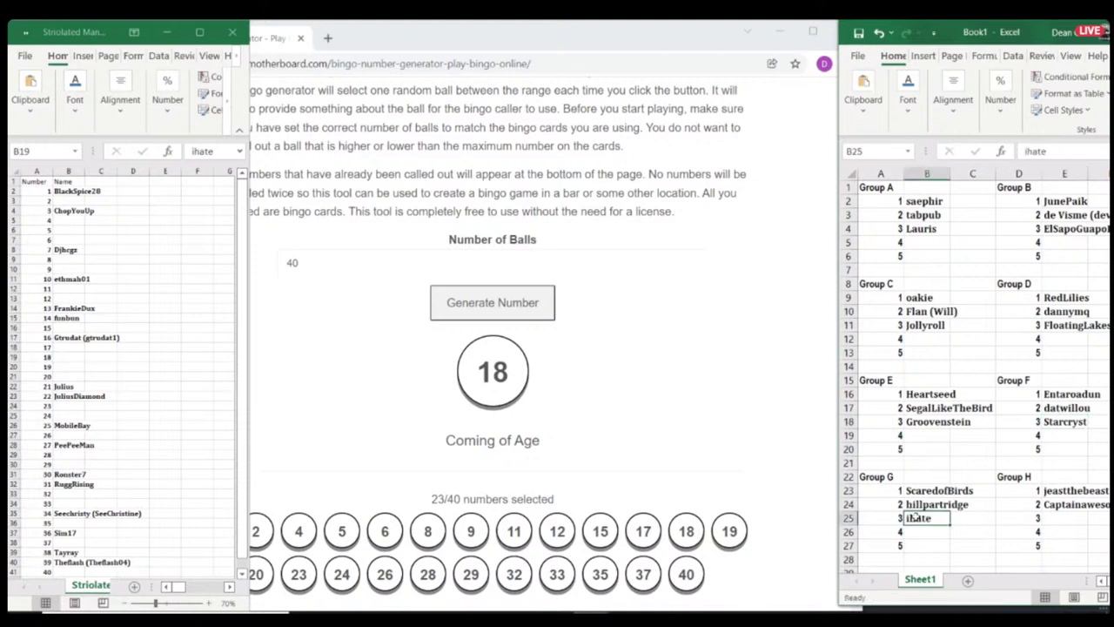
Step: Draw the next bingo number and move the list name numbered 39 into slot 3 of Group H, cell E25
left_click(473, 302)
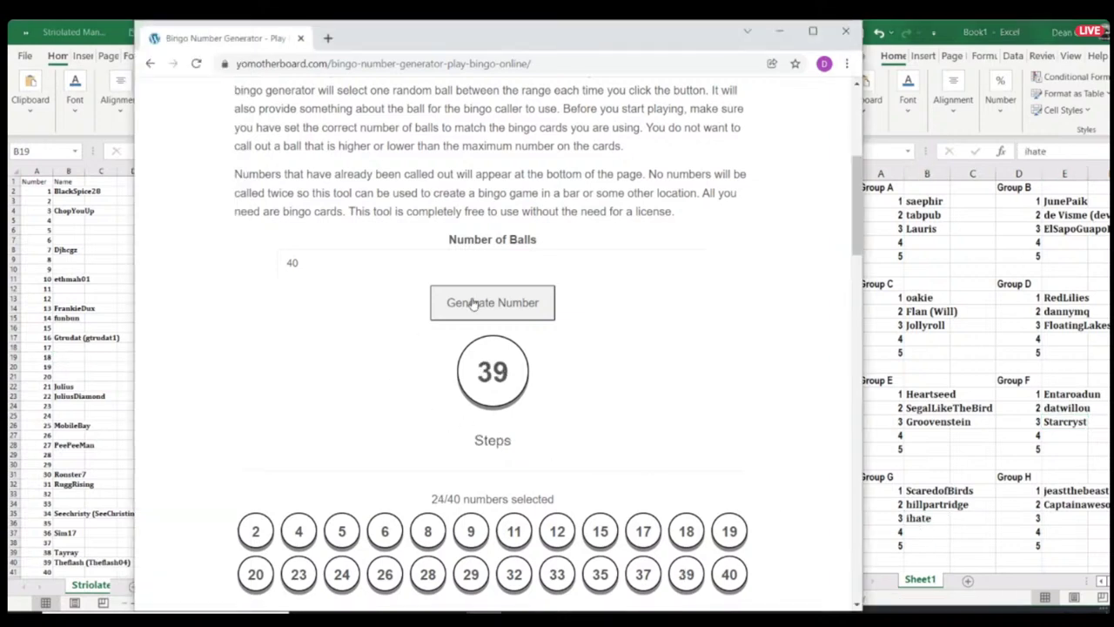
left_click(73, 563)
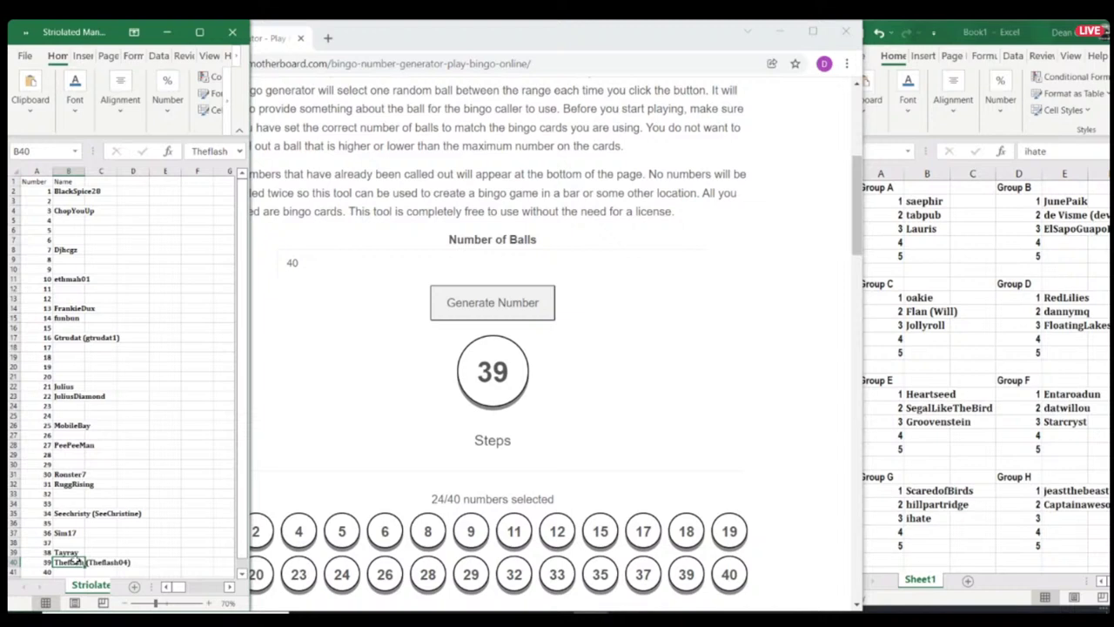
key("ctrl+c")
left_click(1053, 520)
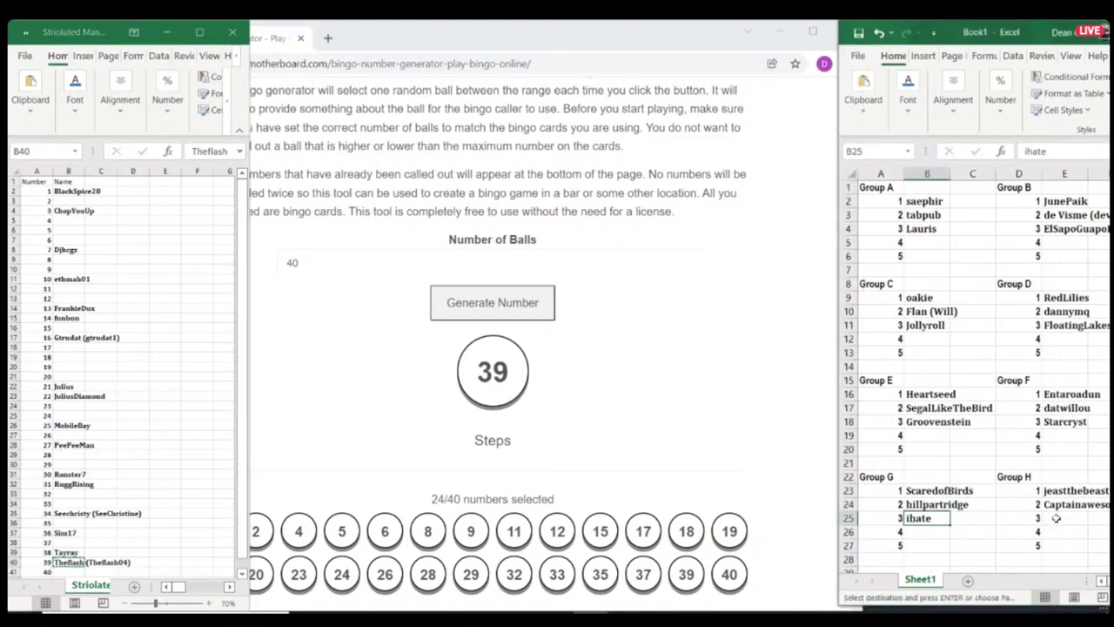
key("ctrl+v")
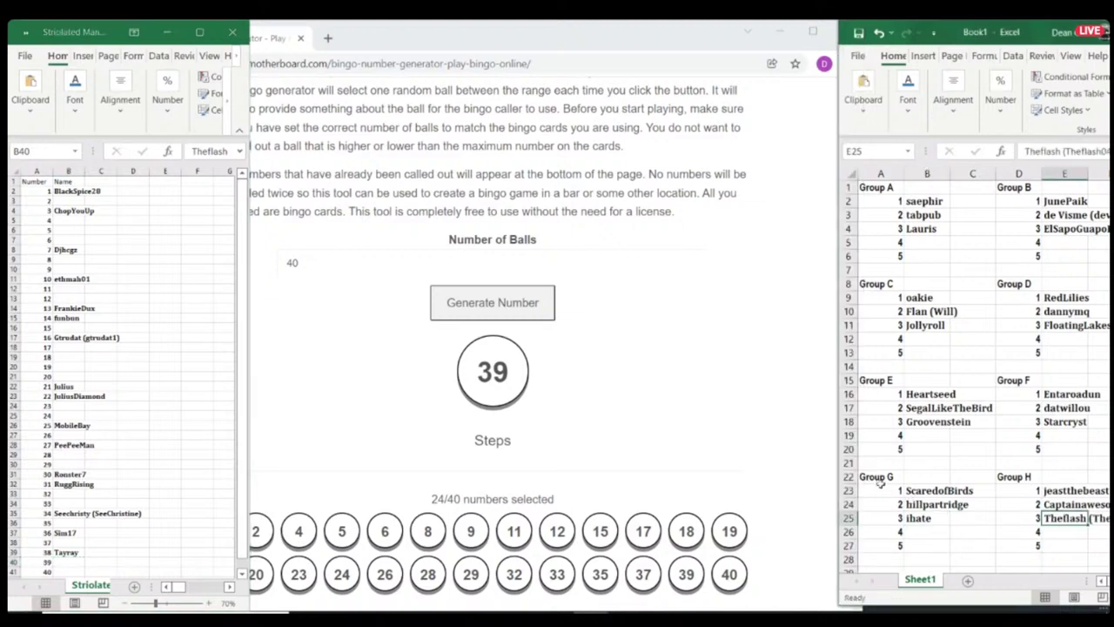
Step: Draw the next bingo number and move the list name numbered 21 into slot 4 of Group A, cell B5
left_click(481, 308)
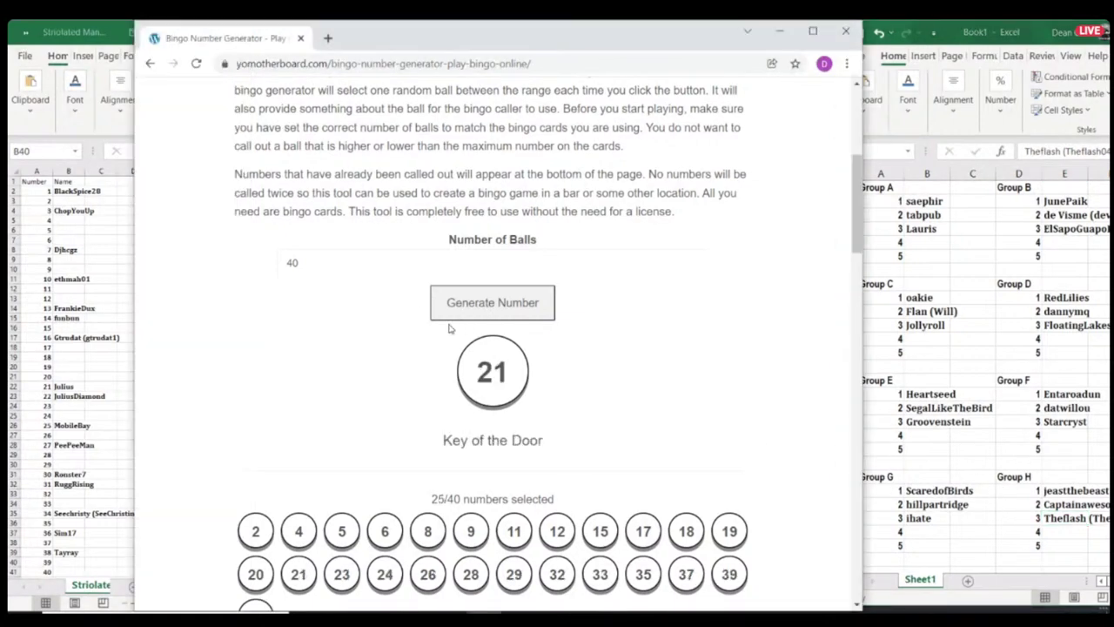
left_click(70, 386)
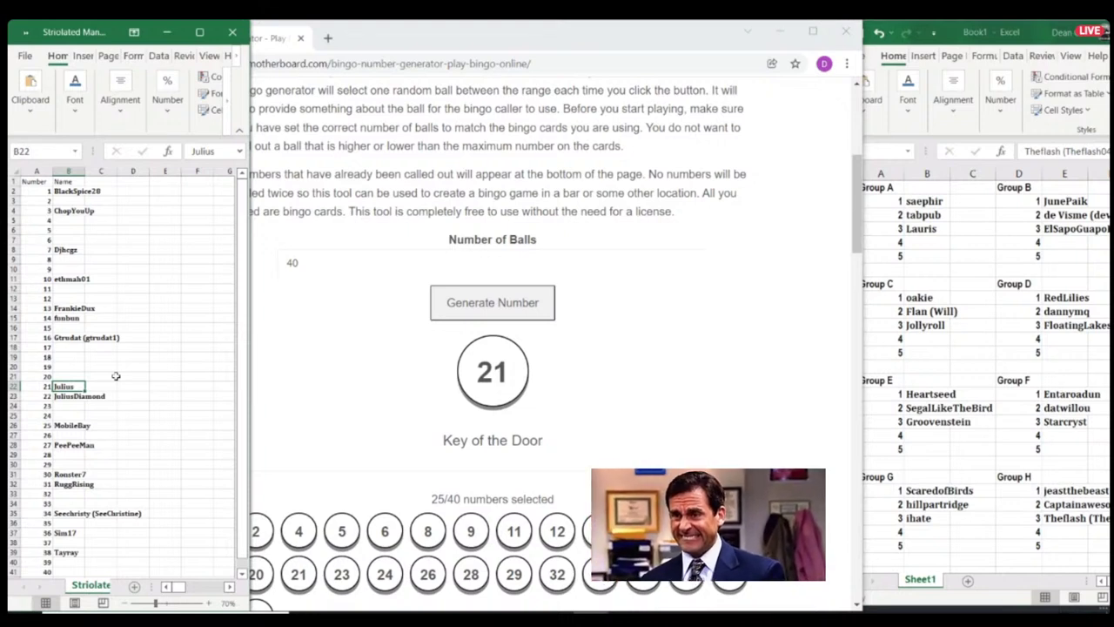
key("ctrl+c")
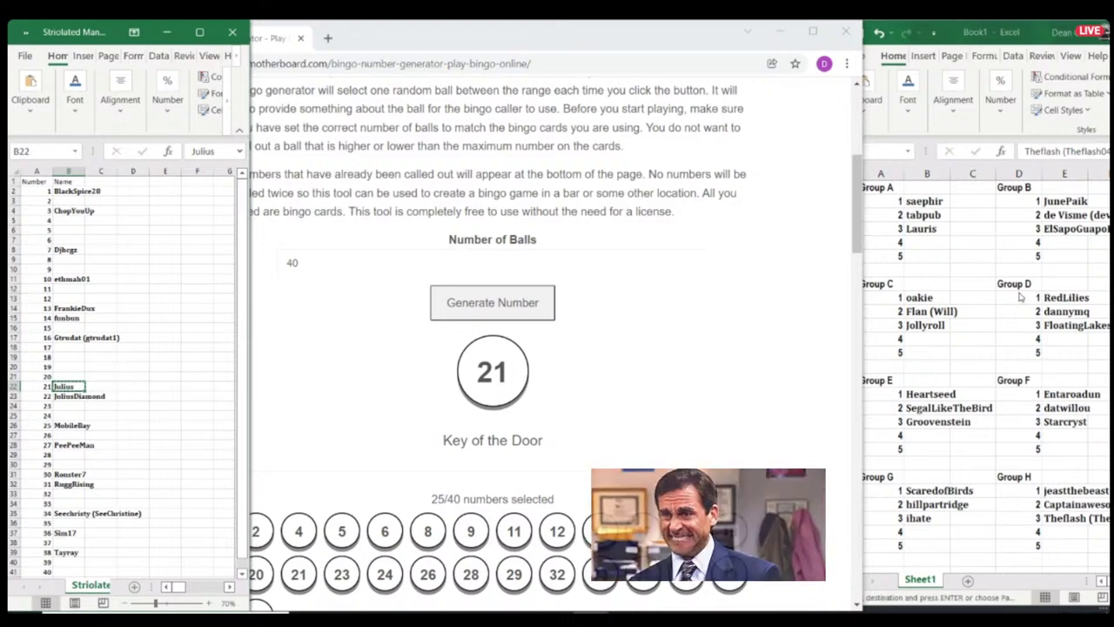
left_click(918, 244)
key("ctrl+v")
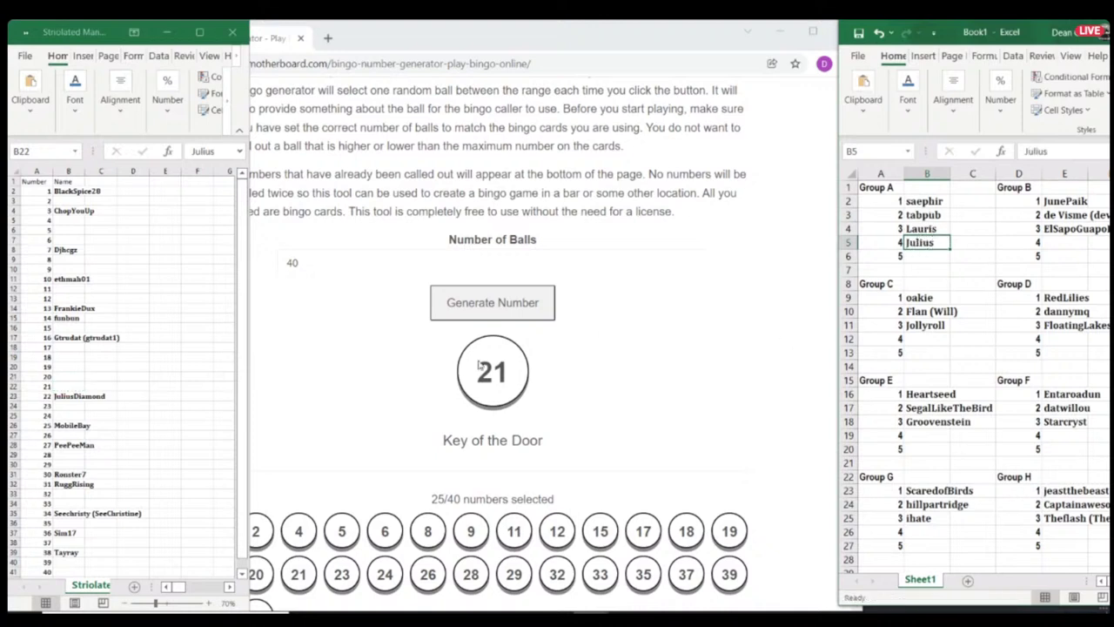
Step: Draw the next bingo number and move the list name numbered 27 into slot 4 of Group B, cell E5
left_click(490, 312)
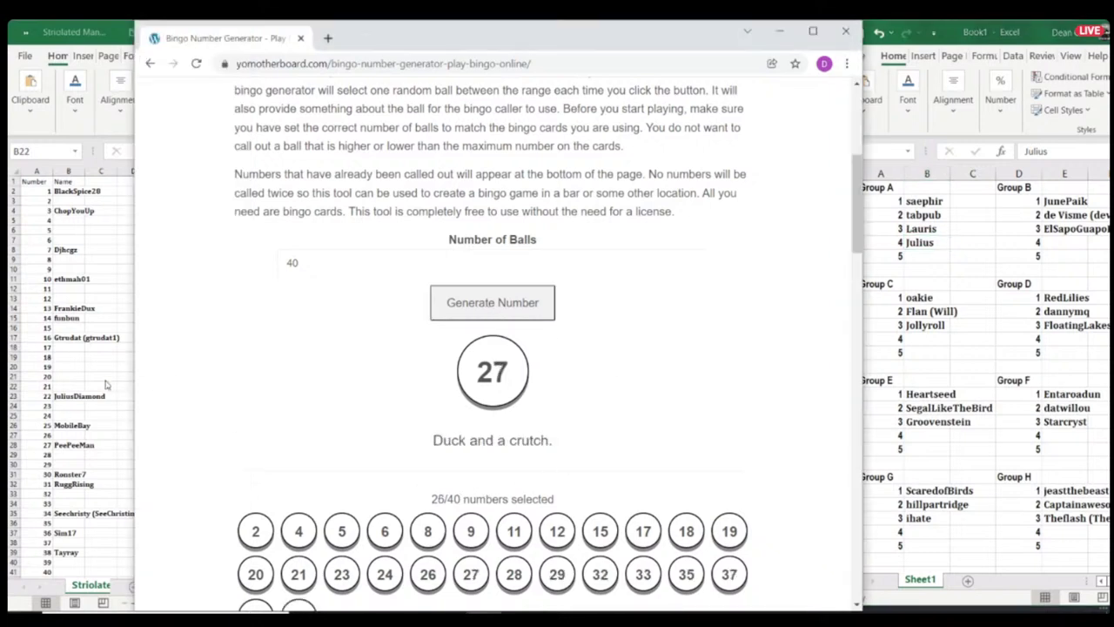
left_click(63, 465)
left_click(73, 445)
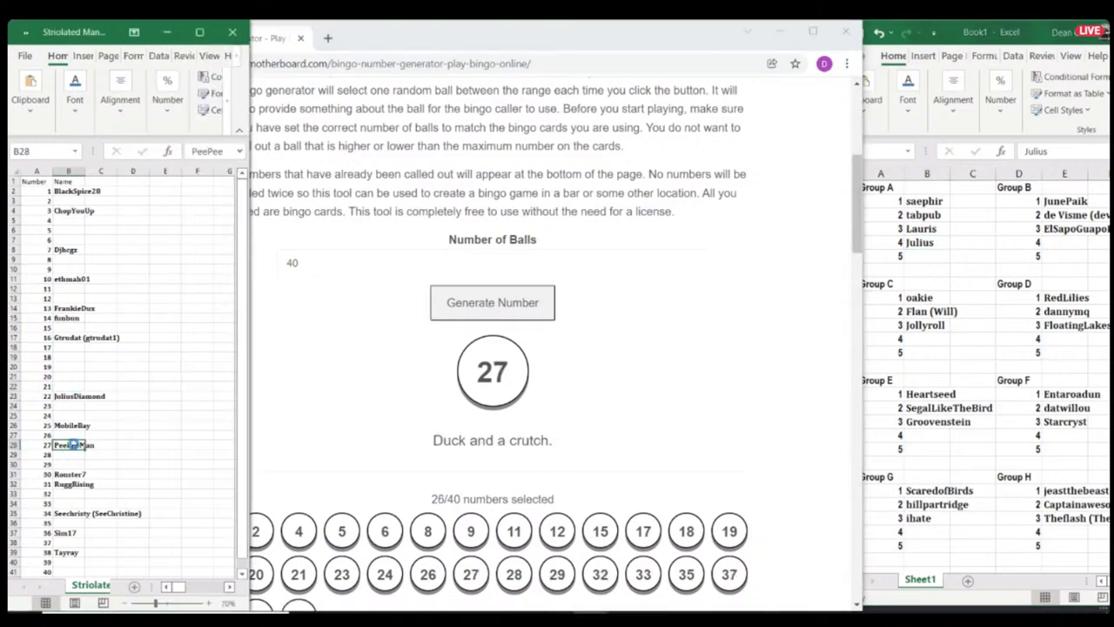
key("ctrl+c")
left_click(1039, 240)
left_click(1059, 243)
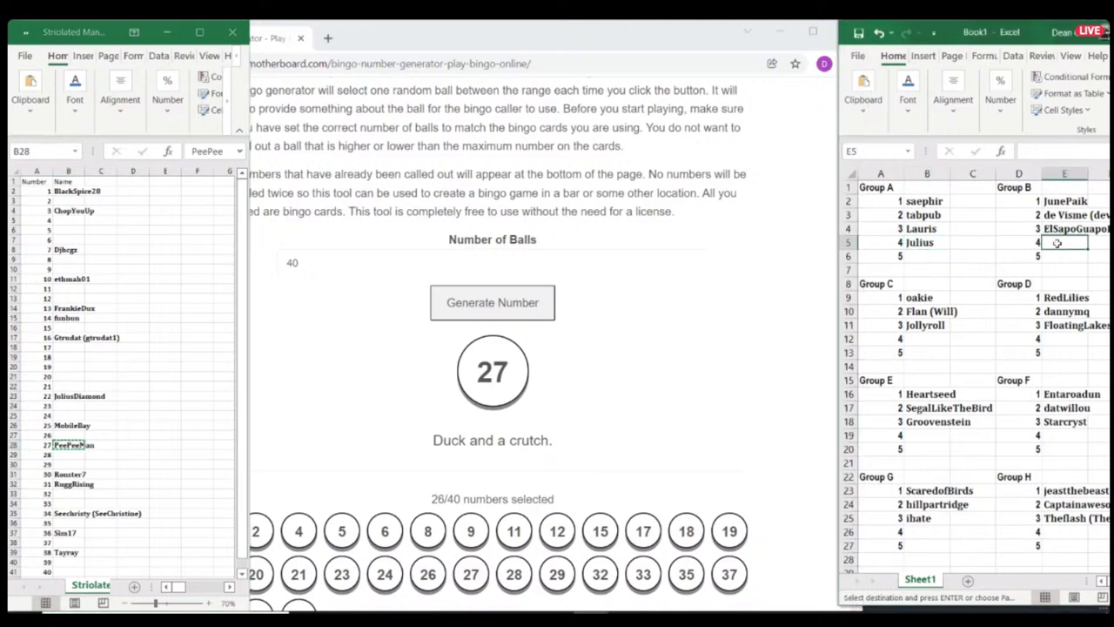
key("ctrl+v")
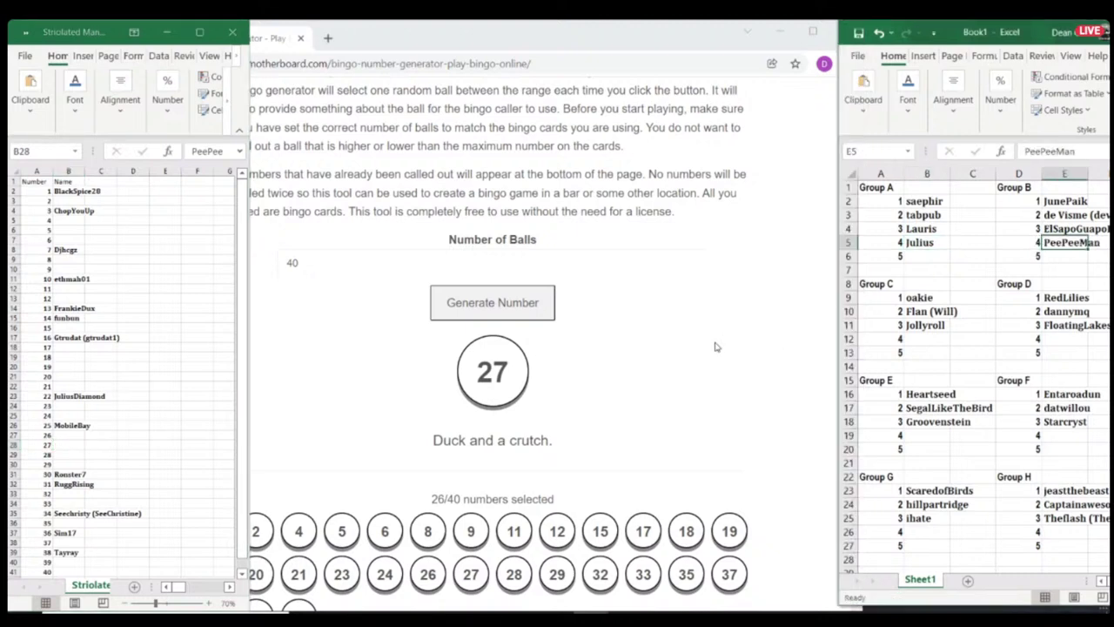
Step: Draw the next bingo number and move the list name numbered 10 into slot 4 of Group C, cell B12
left_click(458, 307)
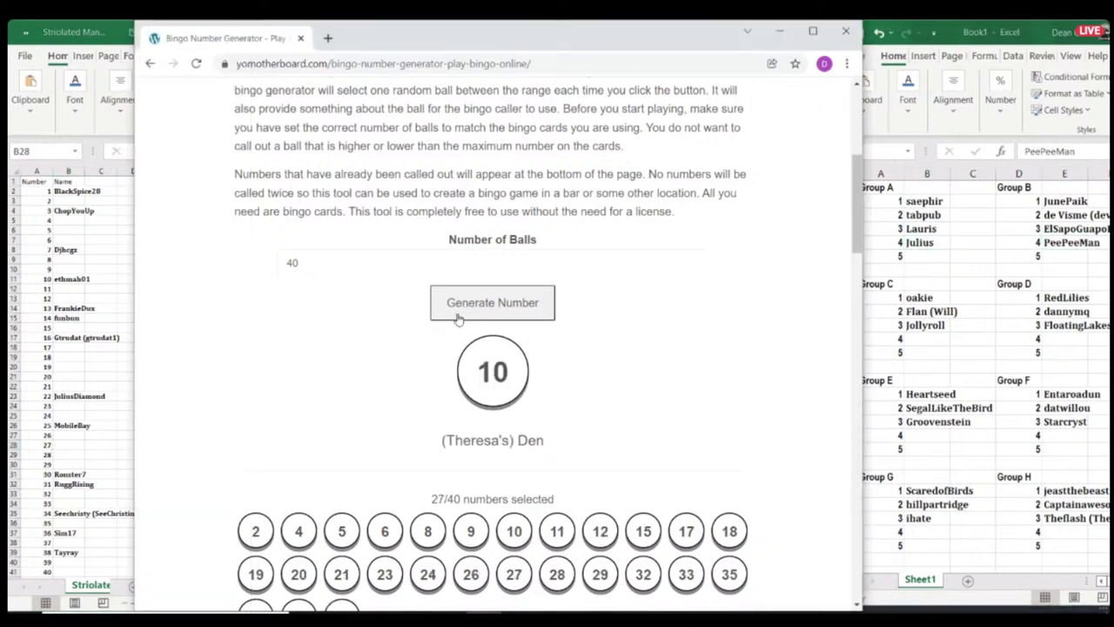
left_click(68, 290)
left_click(70, 279)
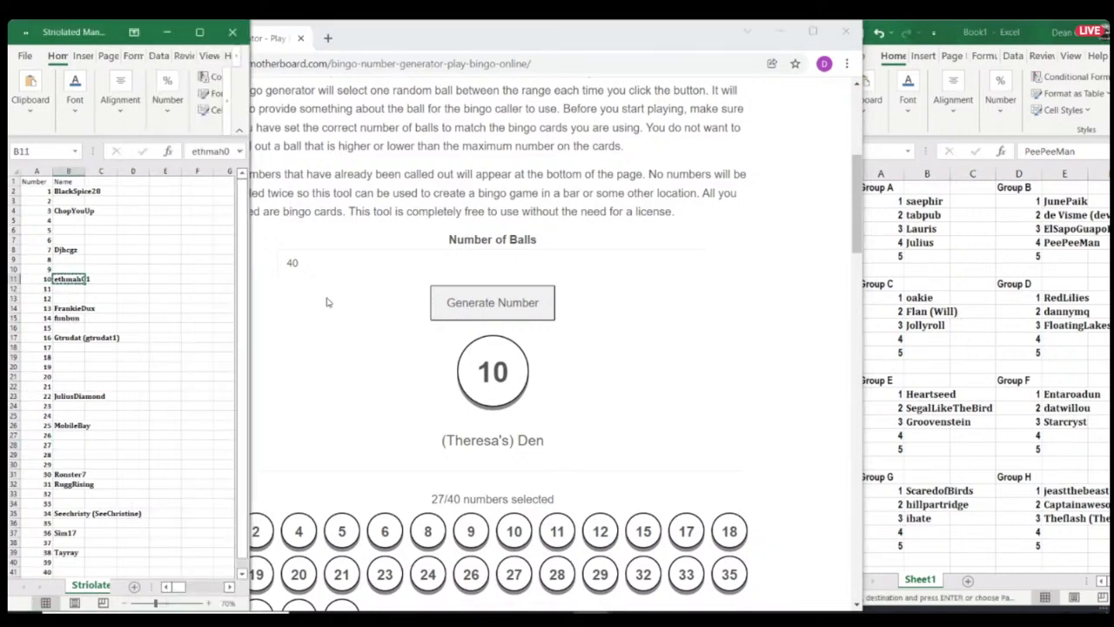
left_click(921, 340)
left_click(917, 340)
key("Return")
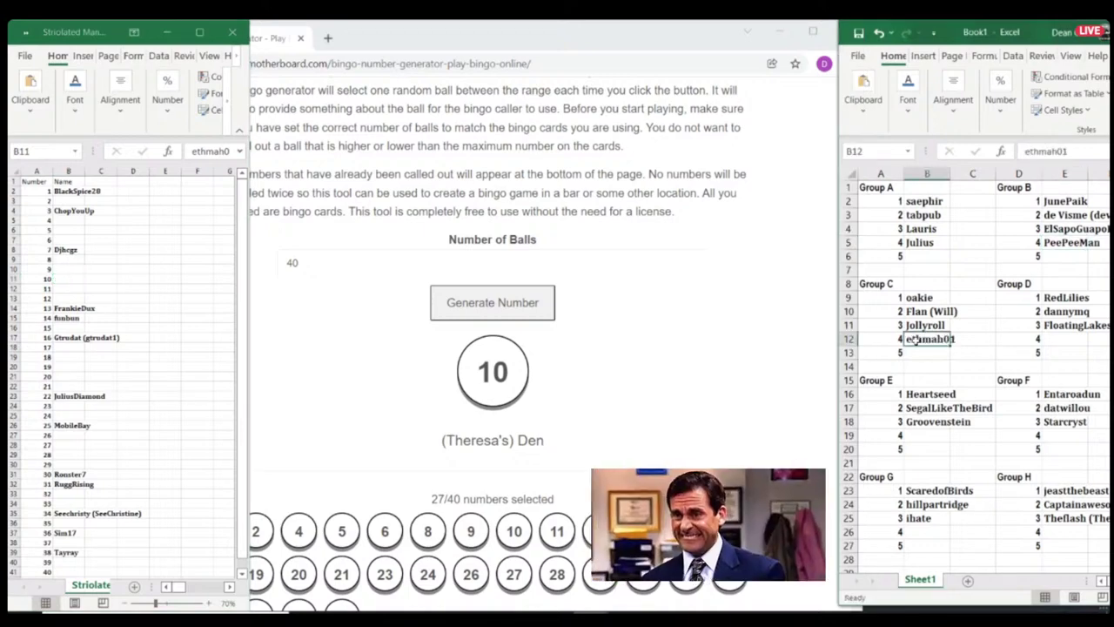
Step: Draw the next bingo number and copy the list name numbered 16 into slot 4 of Group D, cell E12
left_click(490, 304)
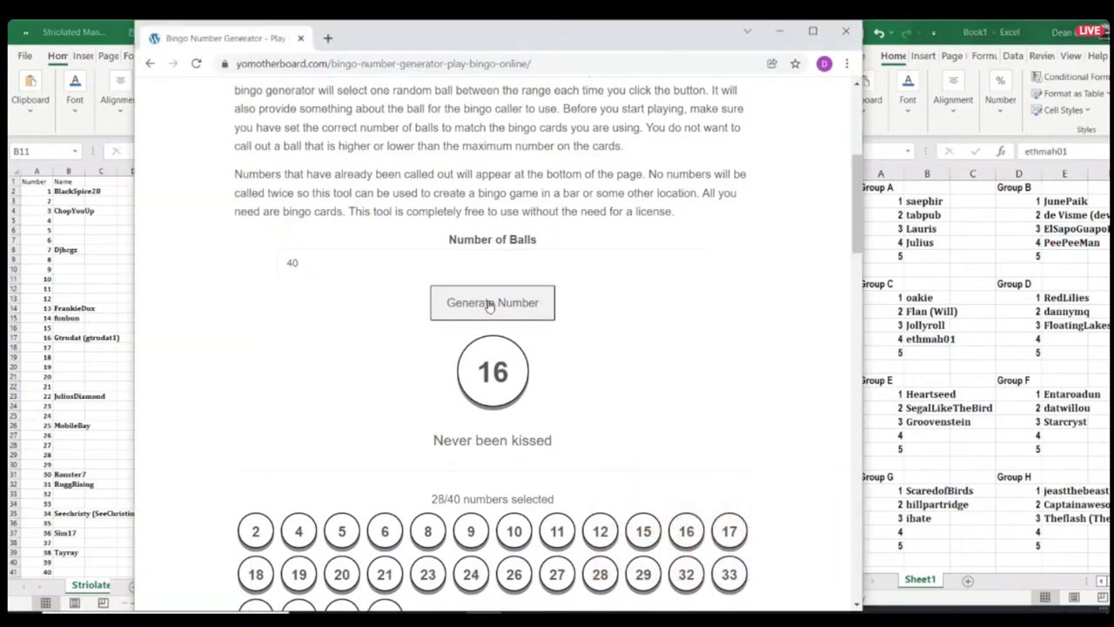
left_click(72, 336)
key("ctrl+c")
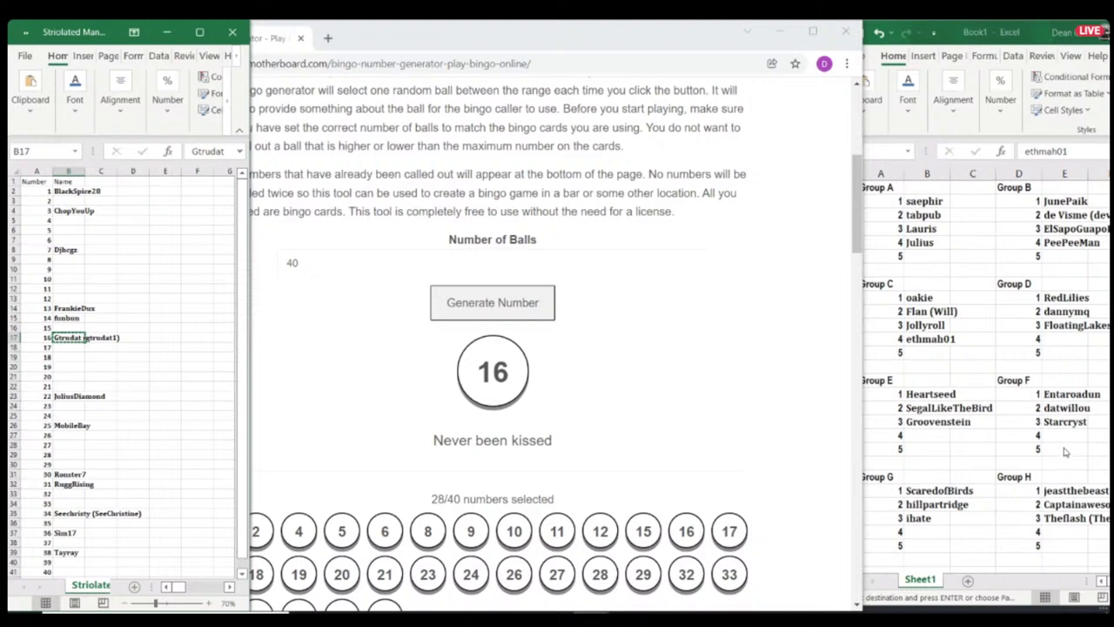
left_click(1062, 339)
key("ctrl+v")
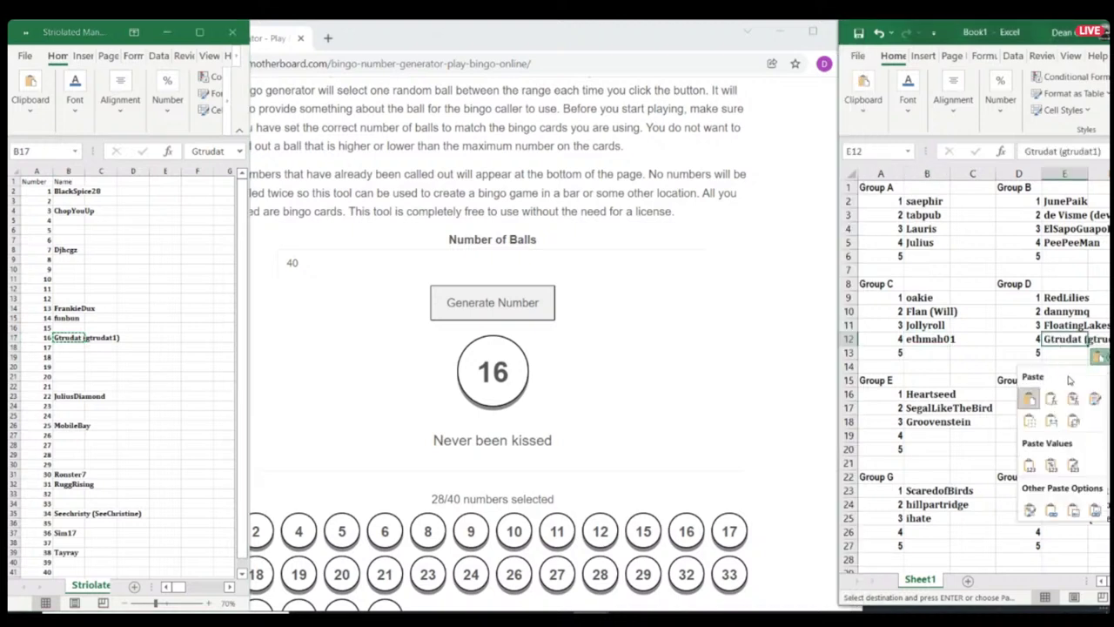
Step: Draw the next bingo number and move the list name numbered 36 into slot 4 of Group E, cell B19
left_click(451, 328)
left_click(486, 309)
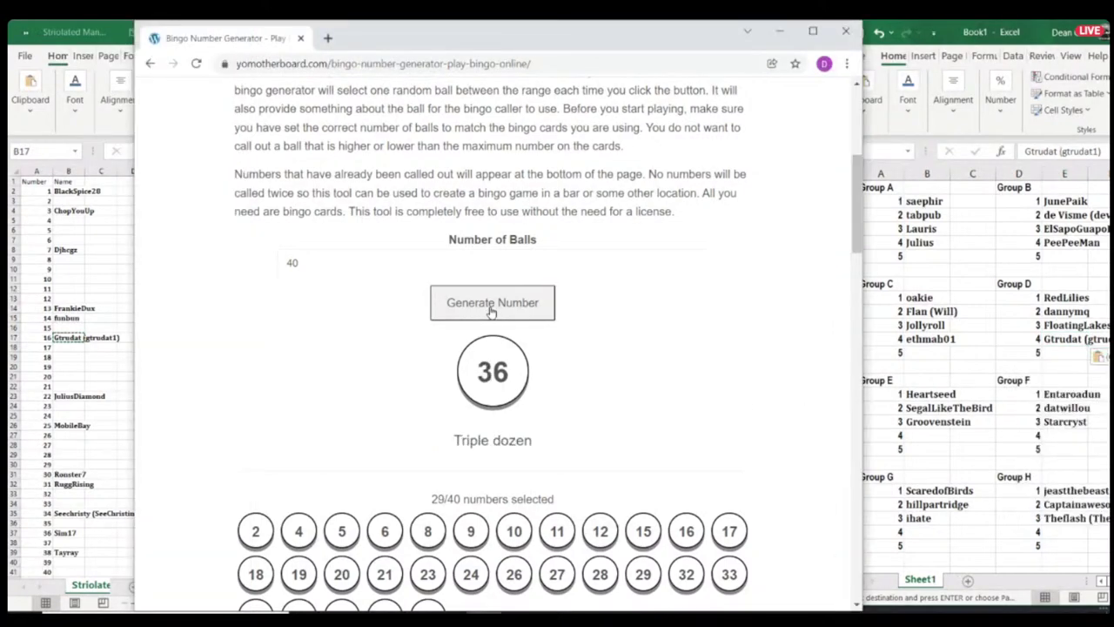
left_click(71, 531)
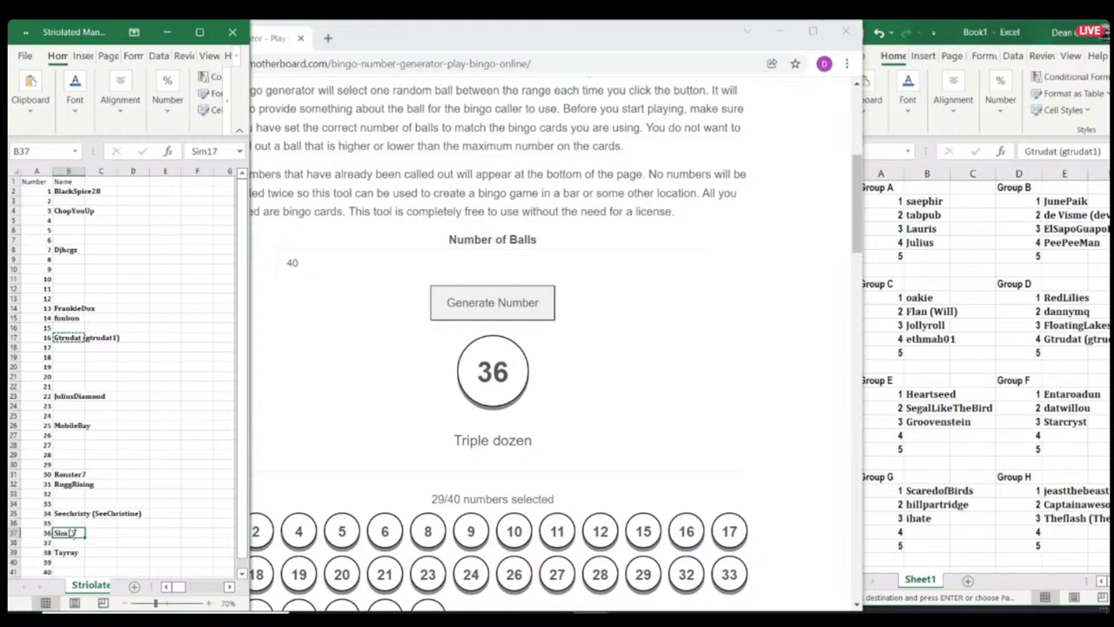
key("ctrl+c")
left_click(919, 533)
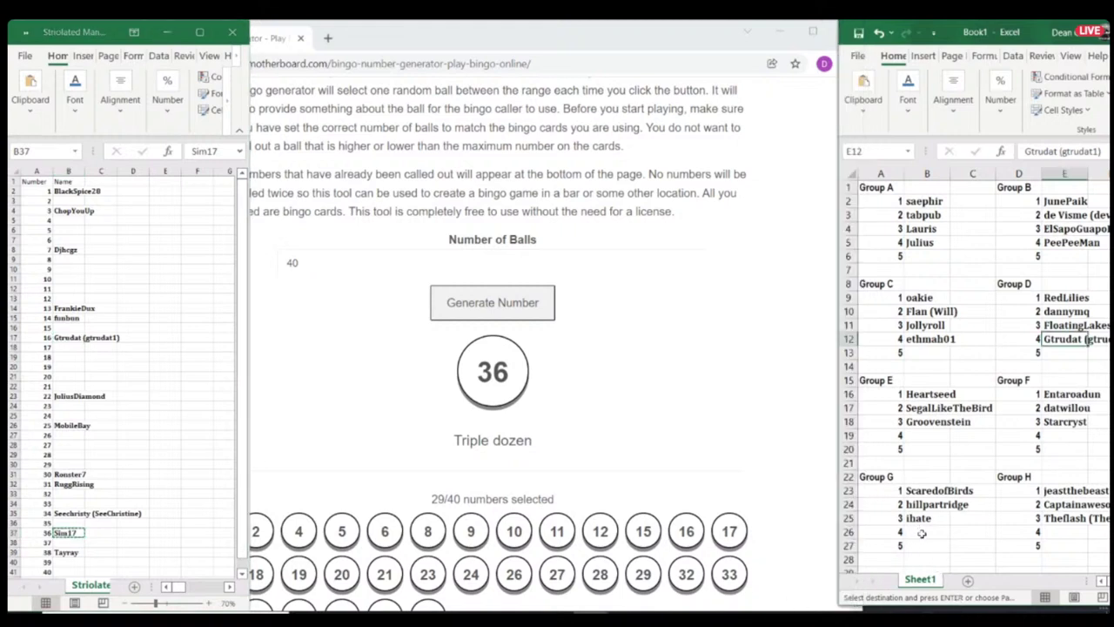
left_click(921, 433)
key("Return")
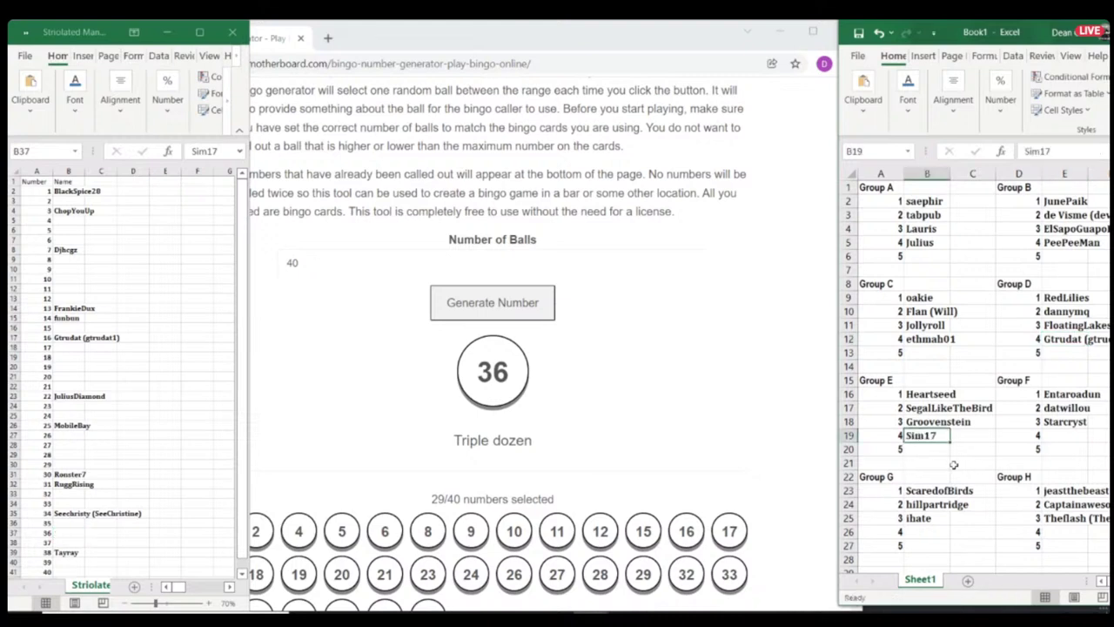
Step: Draw the next bingo number and move the list name numbered 30 into slot 4 of Group F, cell E19
left_click(509, 318)
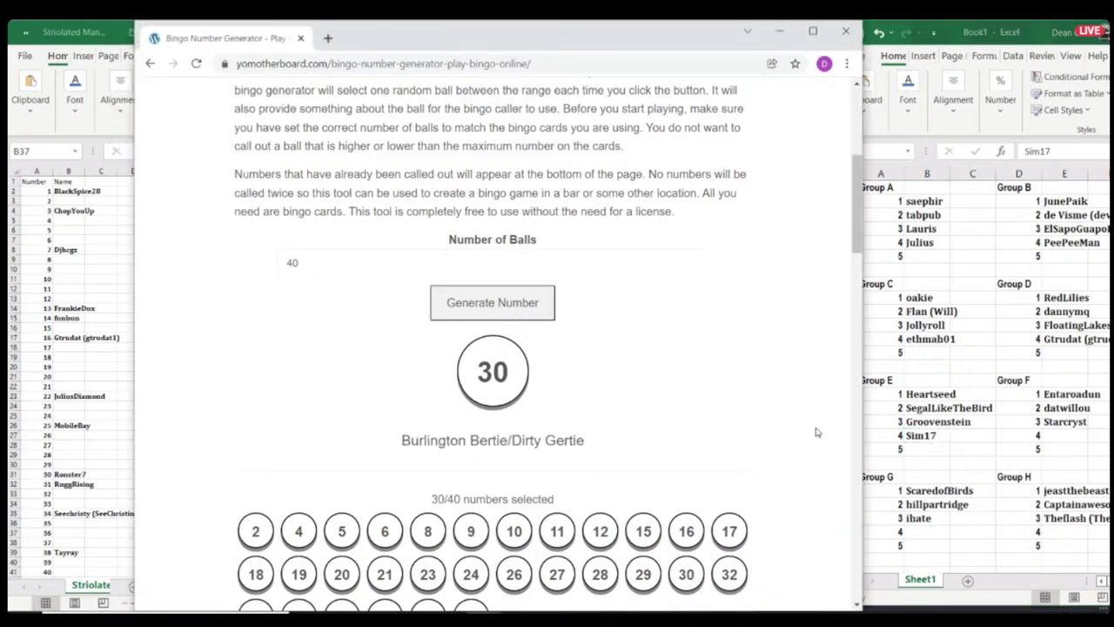
left_click(69, 476)
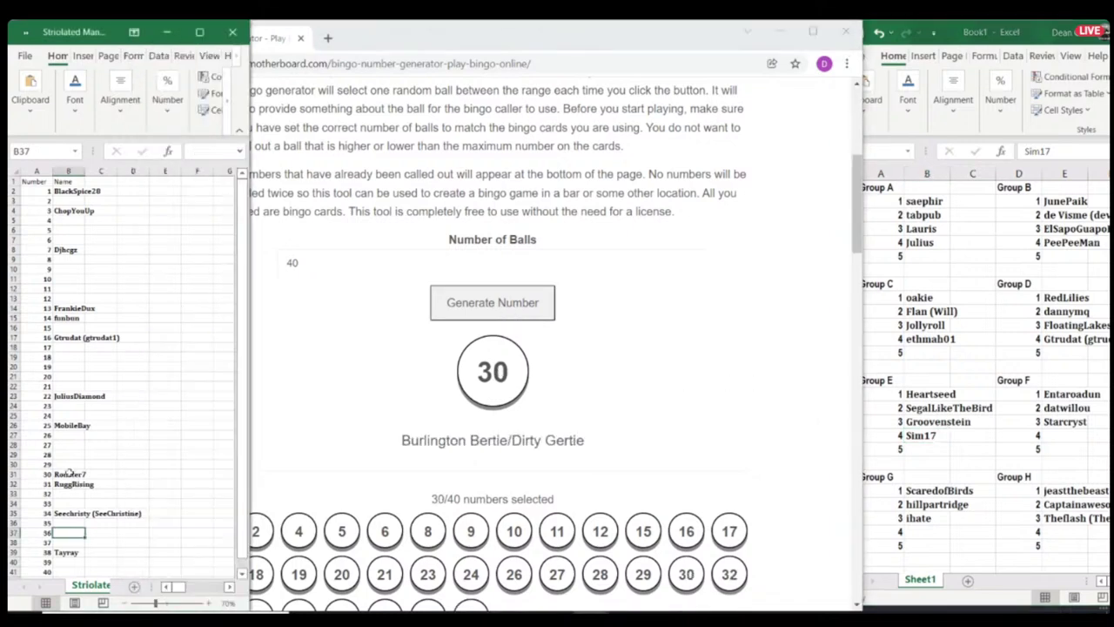
left_click(70, 475)
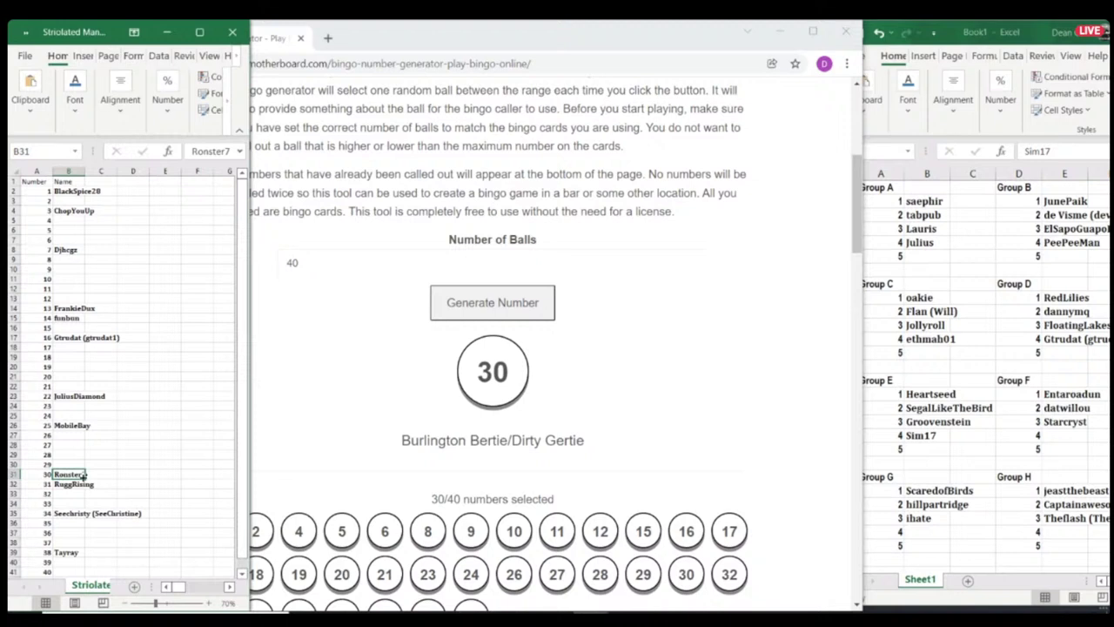
key("ctrl+c")
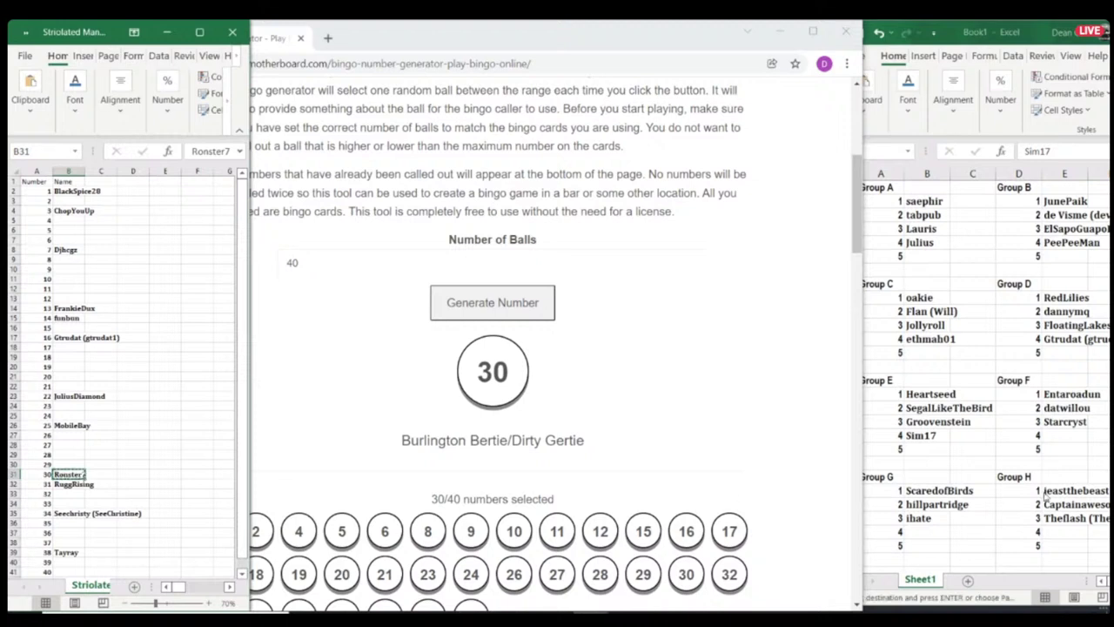
left_click(1078, 445)
left_click(1057, 440)
key("ctrl+v")
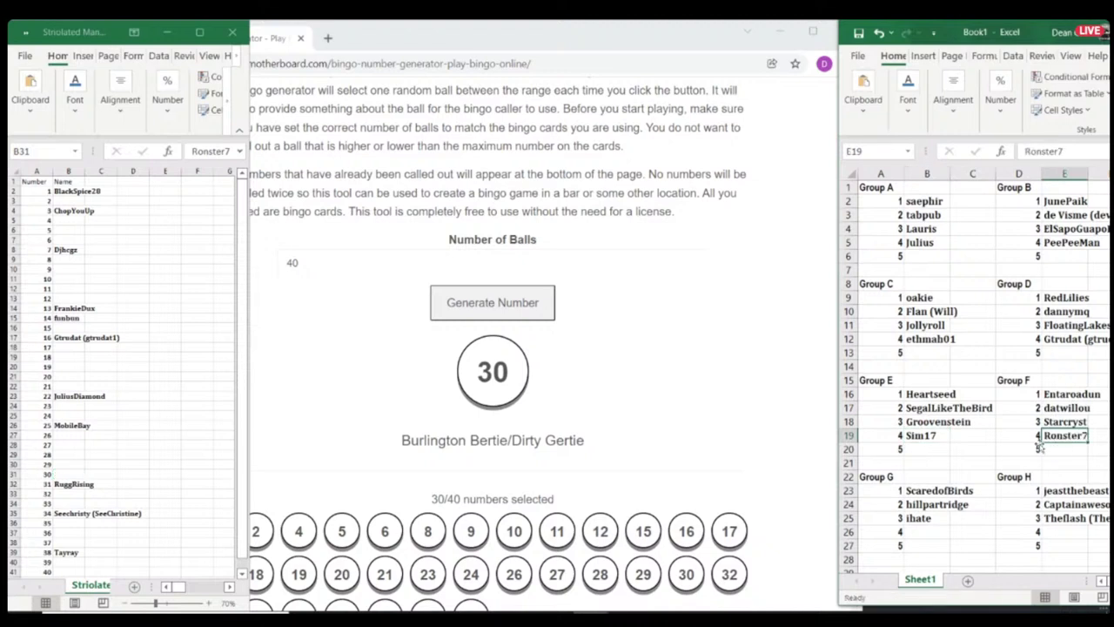
Step: Draw the next bingo number and move the list name numbered 22 into slot 4 of Group G, cell B26
left_click(489, 310)
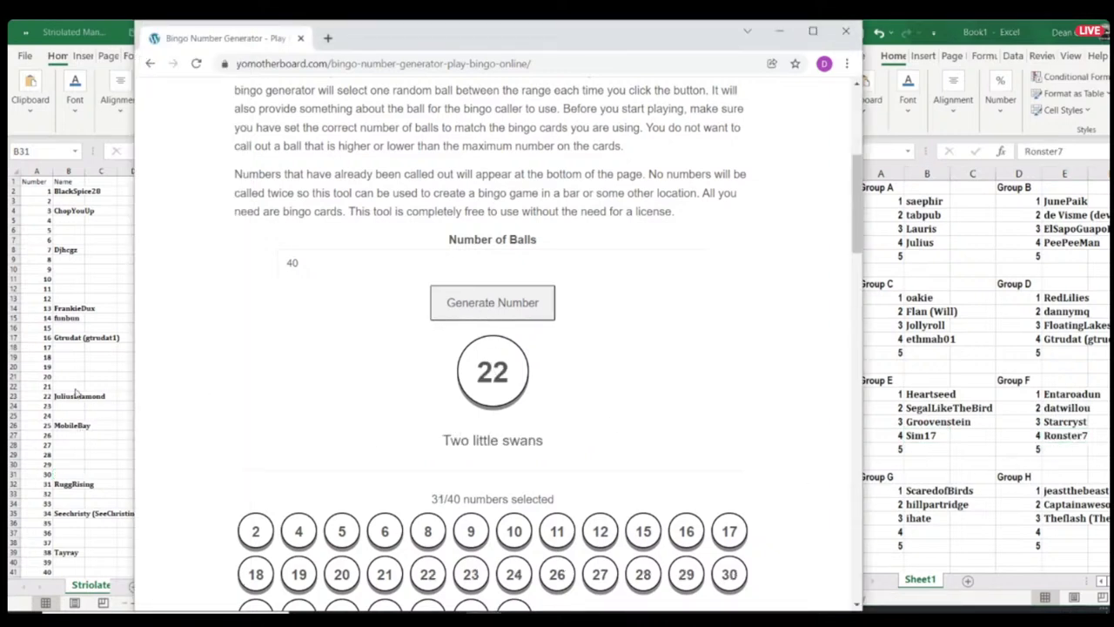
left_click(73, 401)
left_click(77, 398)
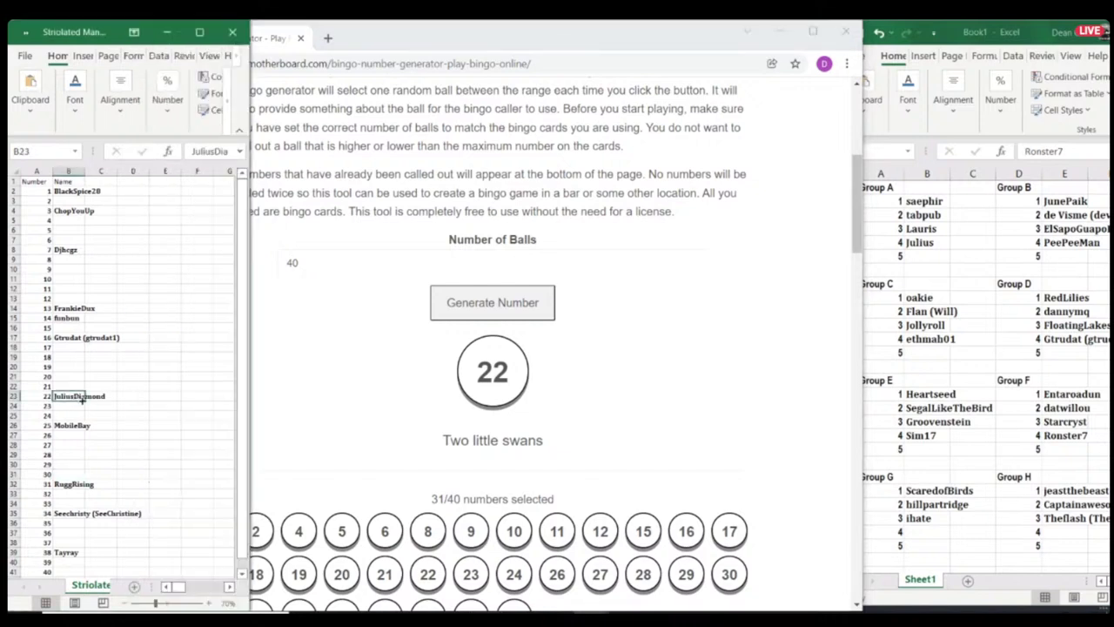
key("ctrl+c")
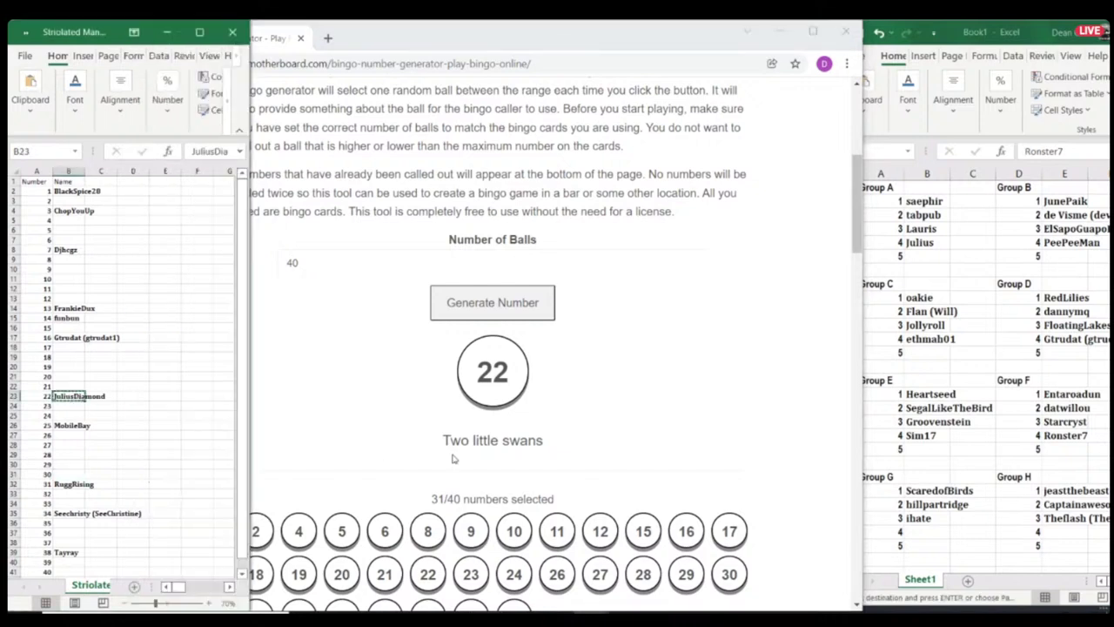
left_click(925, 533)
key("Return")
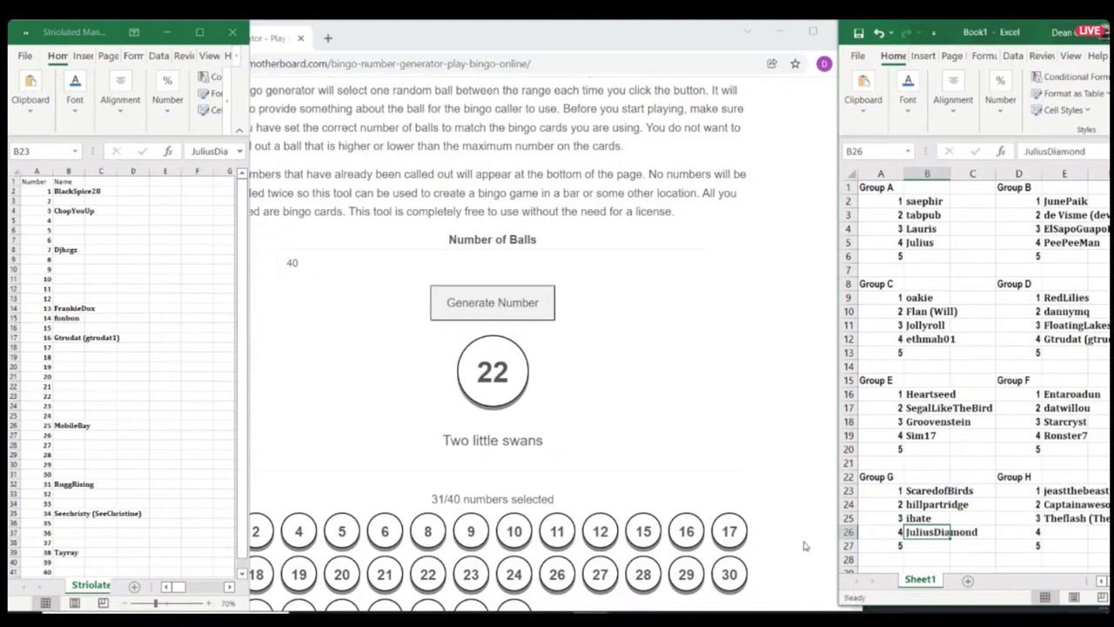
Step: Draw the next bingo number and move the list name numbered 14 into slot 4 of Group H, cell E26
left_click(475, 316)
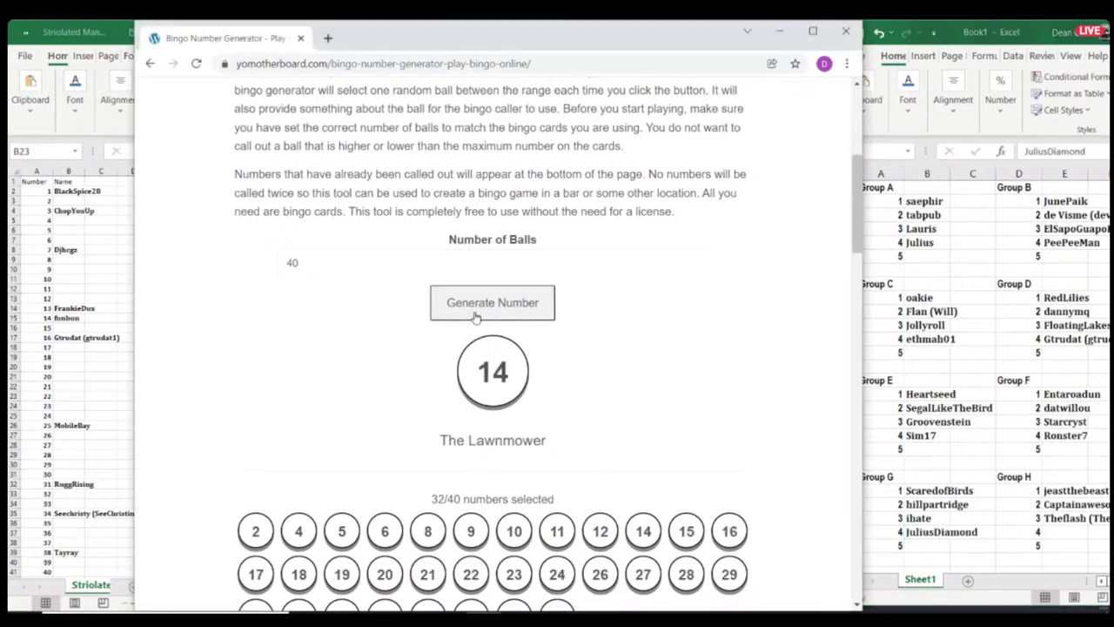
left_click(70, 319)
left_click(69, 319)
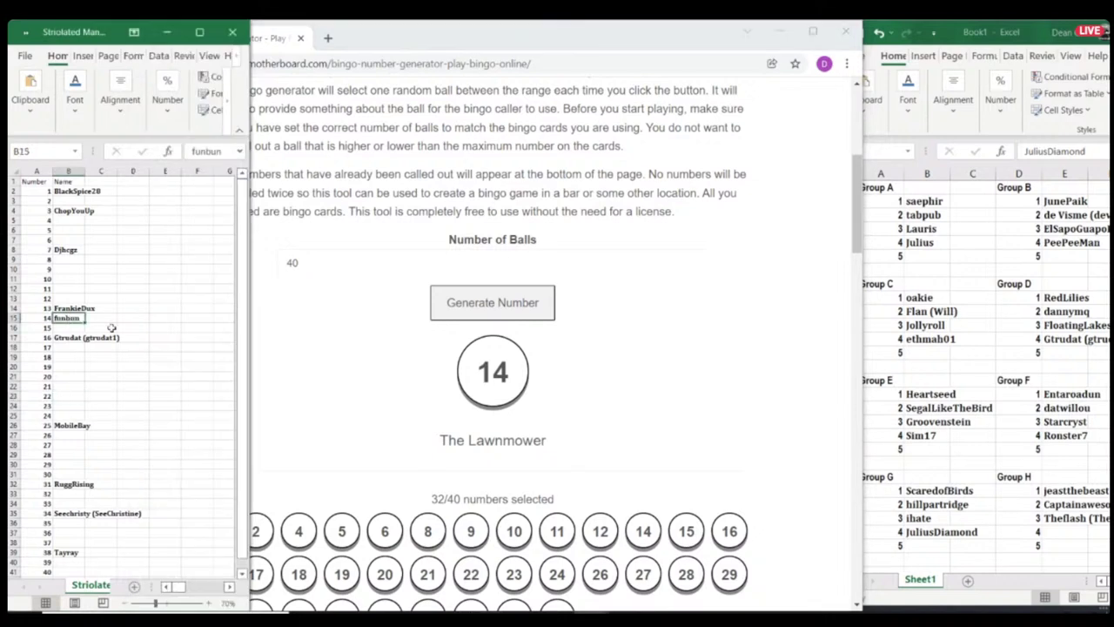
key("ctrl+c")
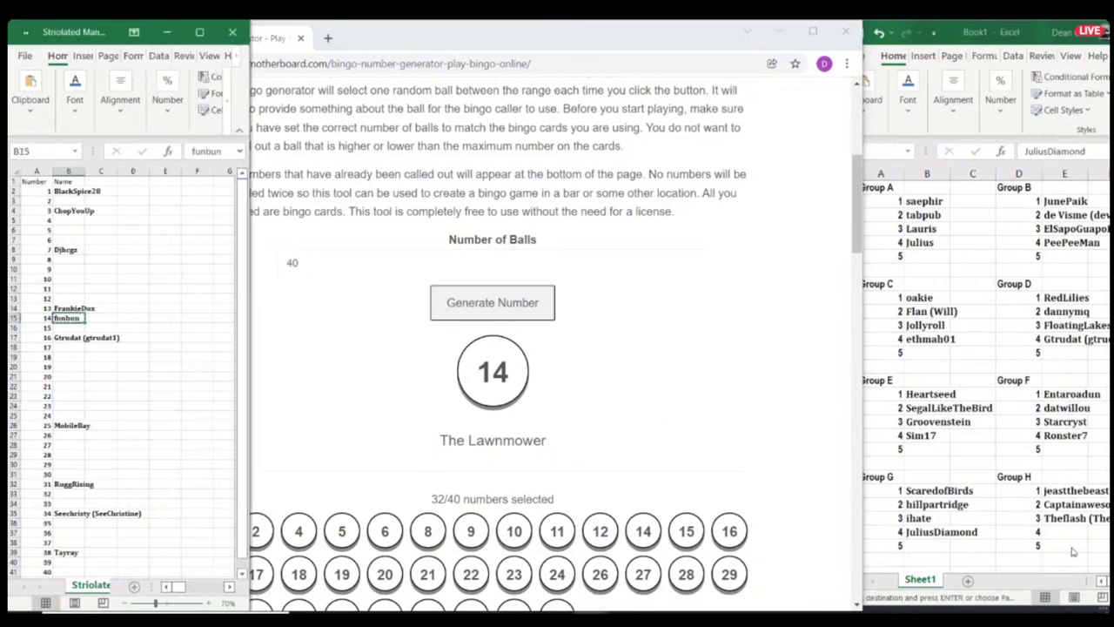
left_click(1056, 555)
left_click(1062, 533)
key("Return")
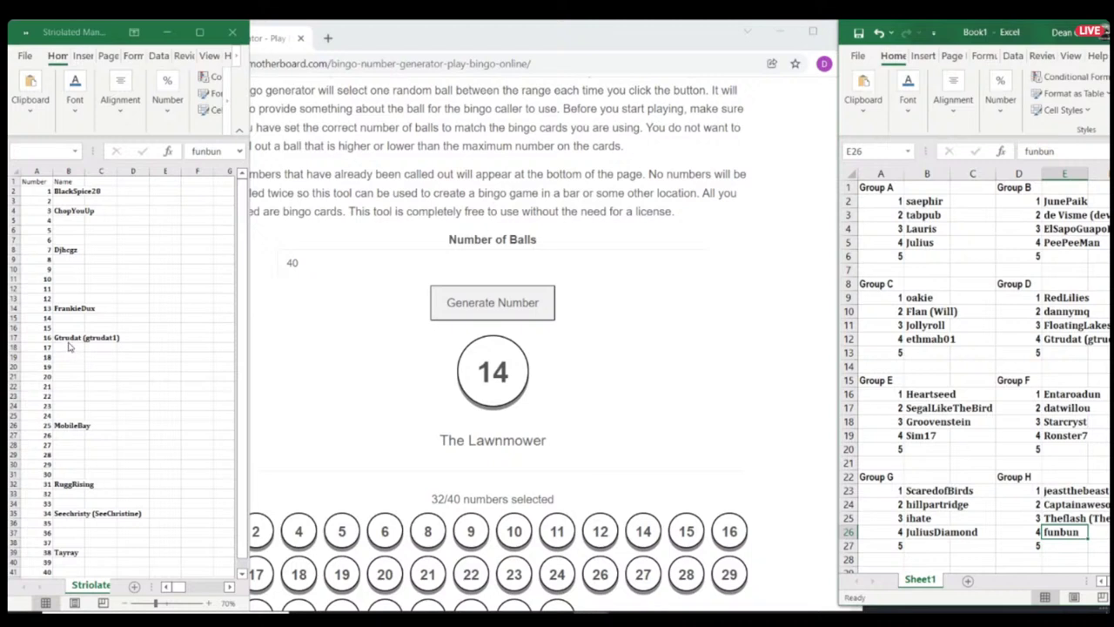
Step: Delete the already assigned name numbered 16 from cell B17 of the entrant list
left_click(69, 318)
left_click(67, 338)
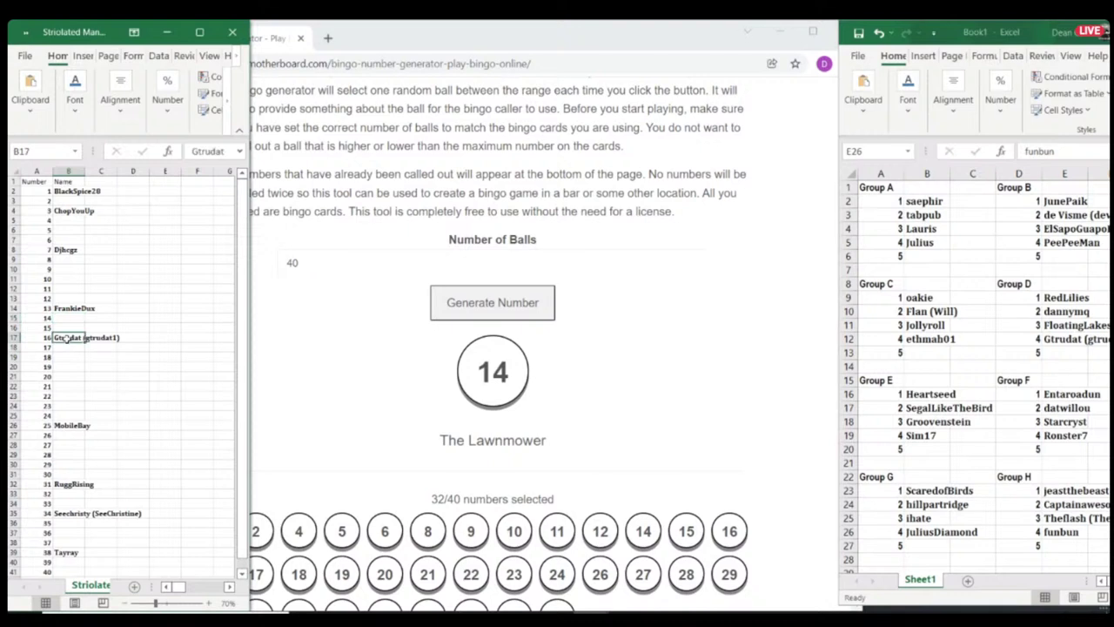
key("BackSpace")
key("Return")
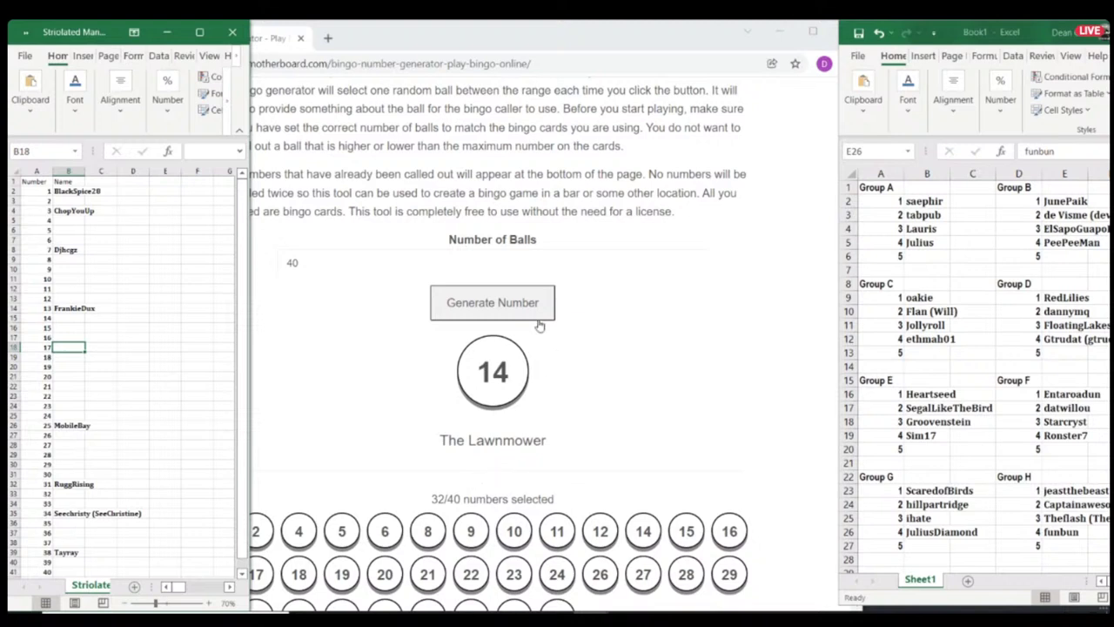
Step: Draw the next bingo number and move the list name numbered 3 into slot 5 of Group A, cell B6
left_click(480, 304)
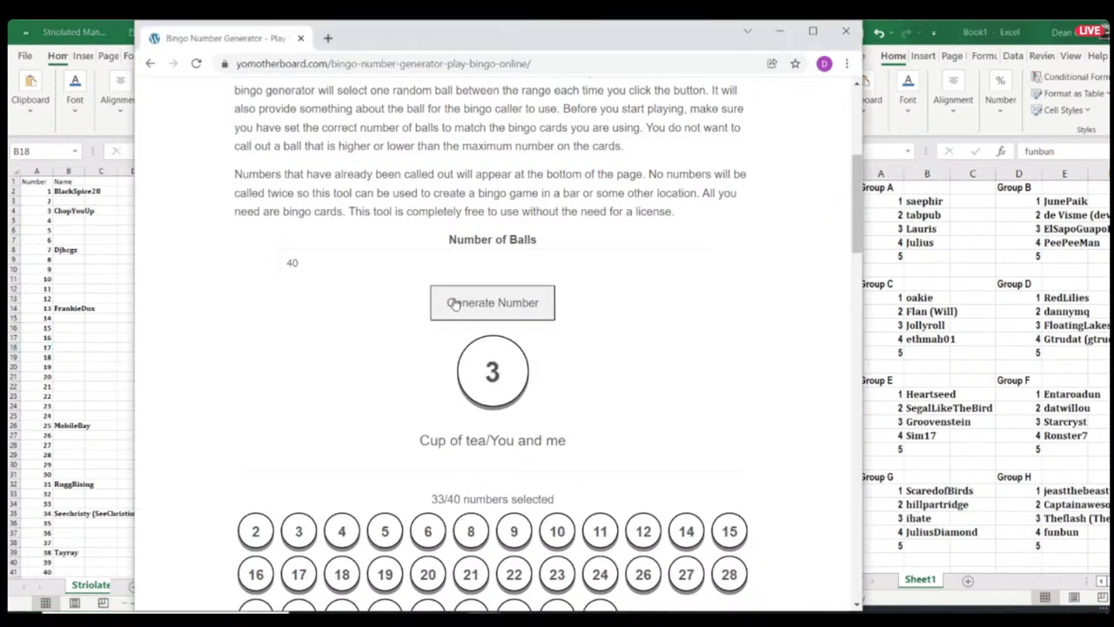
left_click(57, 216)
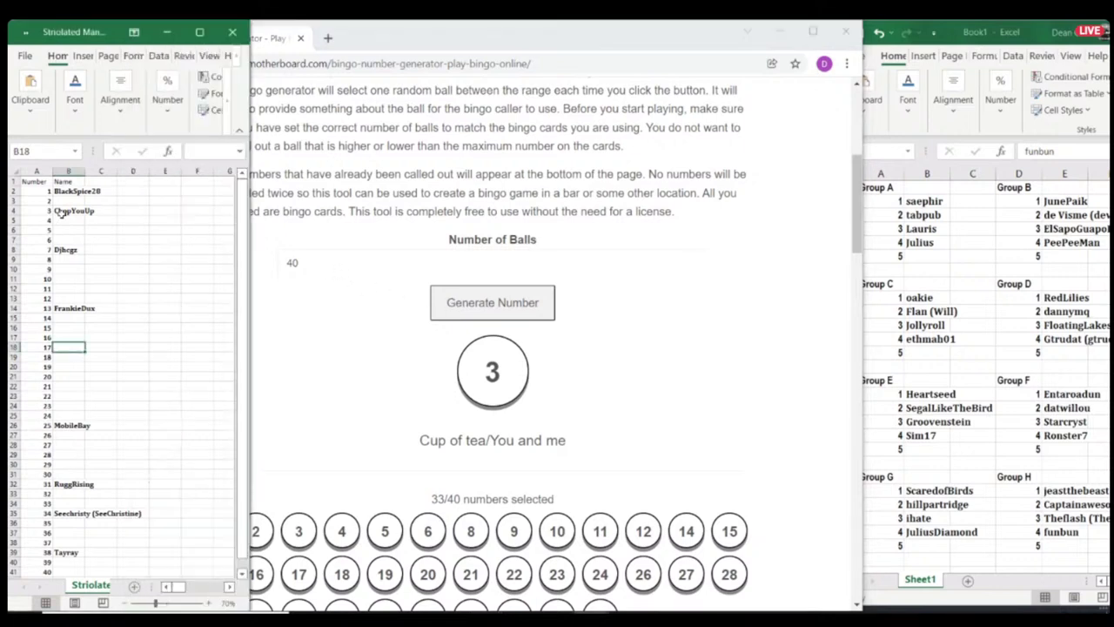
left_click(62, 213)
key("ctrl+c")
left_click(938, 267)
left_click(924, 256)
key("ctrl+v")
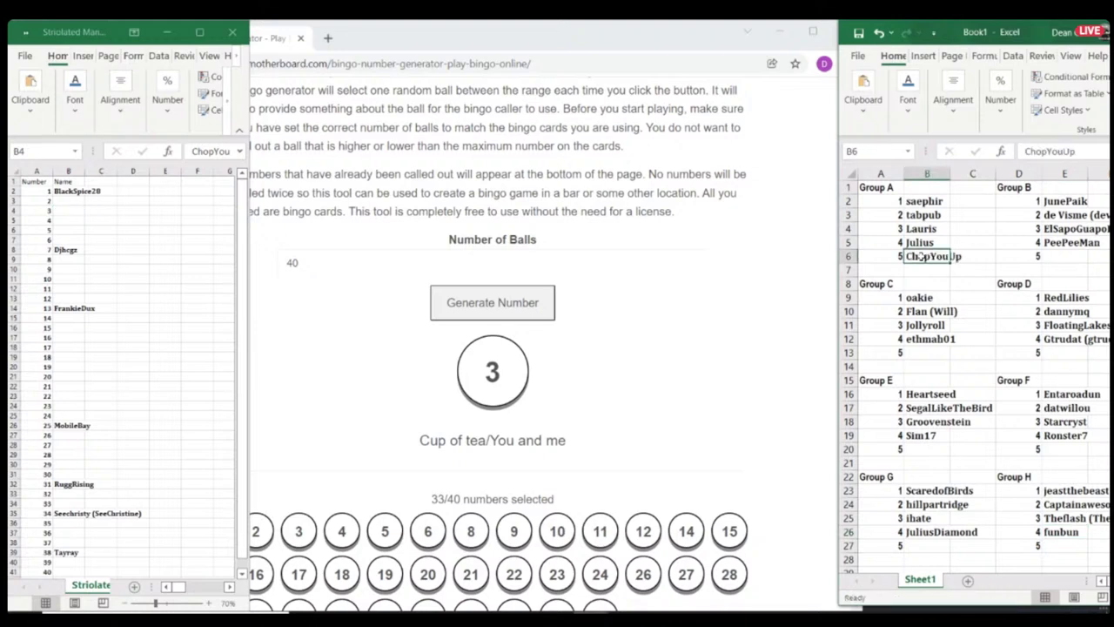
Step: Draw the next bingo number and move the list name numbered 13 into slot 5 of Group B, cell E6
left_click(476, 301)
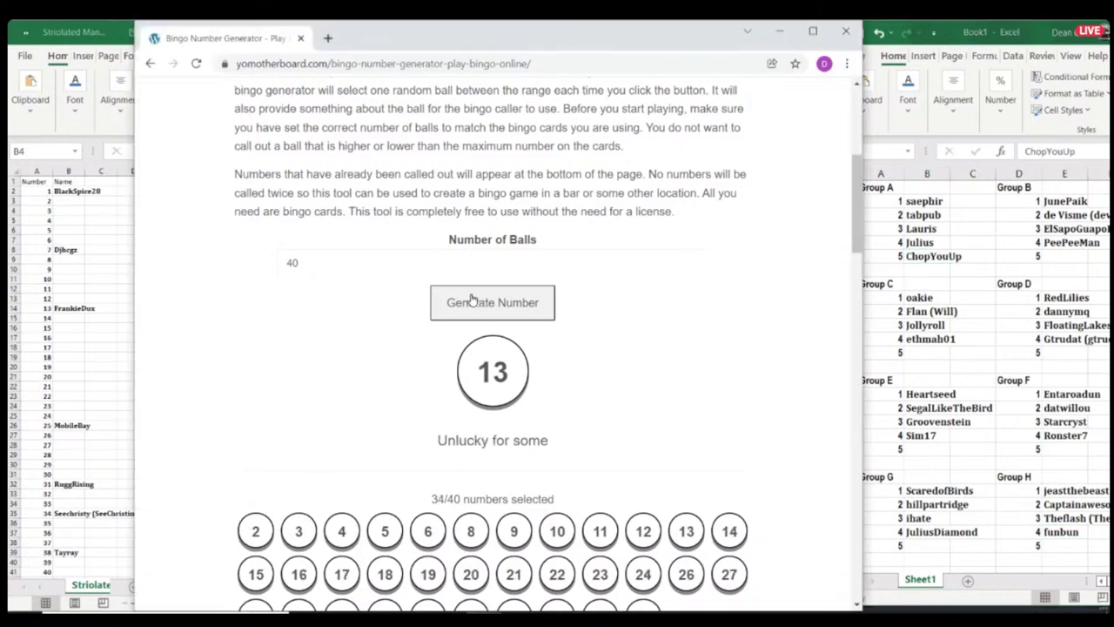
left_click(76, 307)
left_click(73, 309)
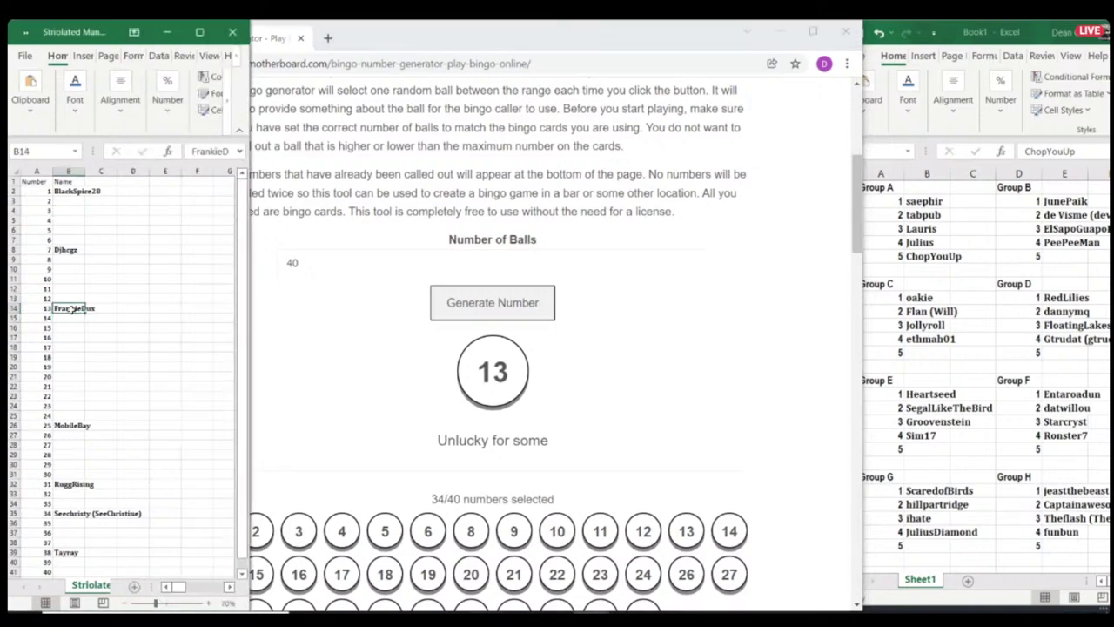
key("ctrl+c")
left_click(1059, 251)
left_click(1055, 254)
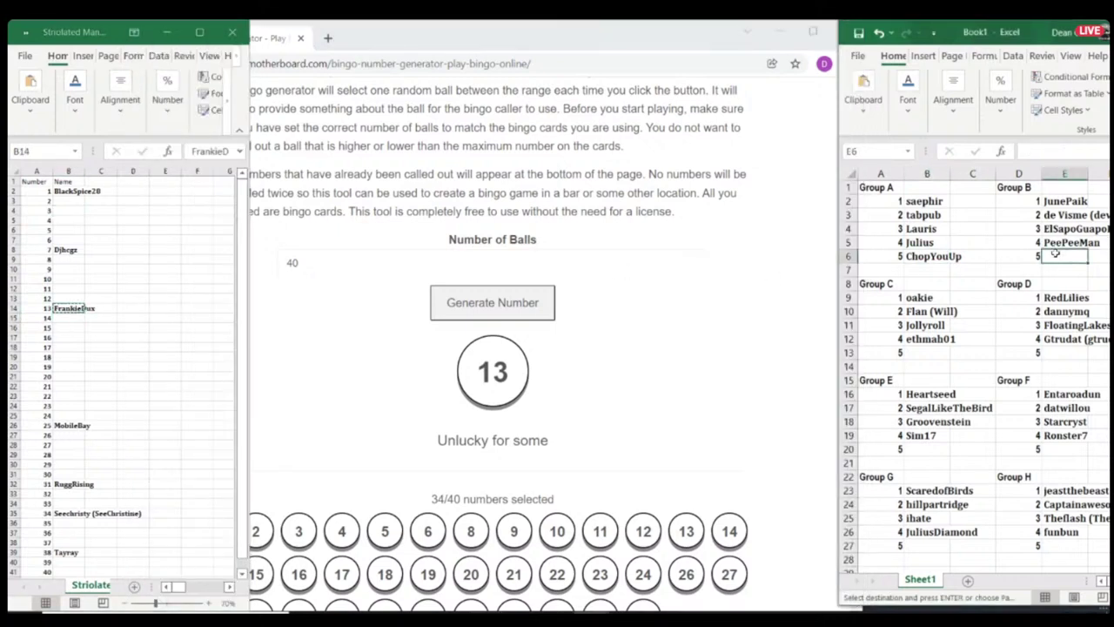
key("Return")
Step: Draw the next bingo number and move the list name numbered 1 into slot 5 of Group C, cell B13
left_click(470, 302)
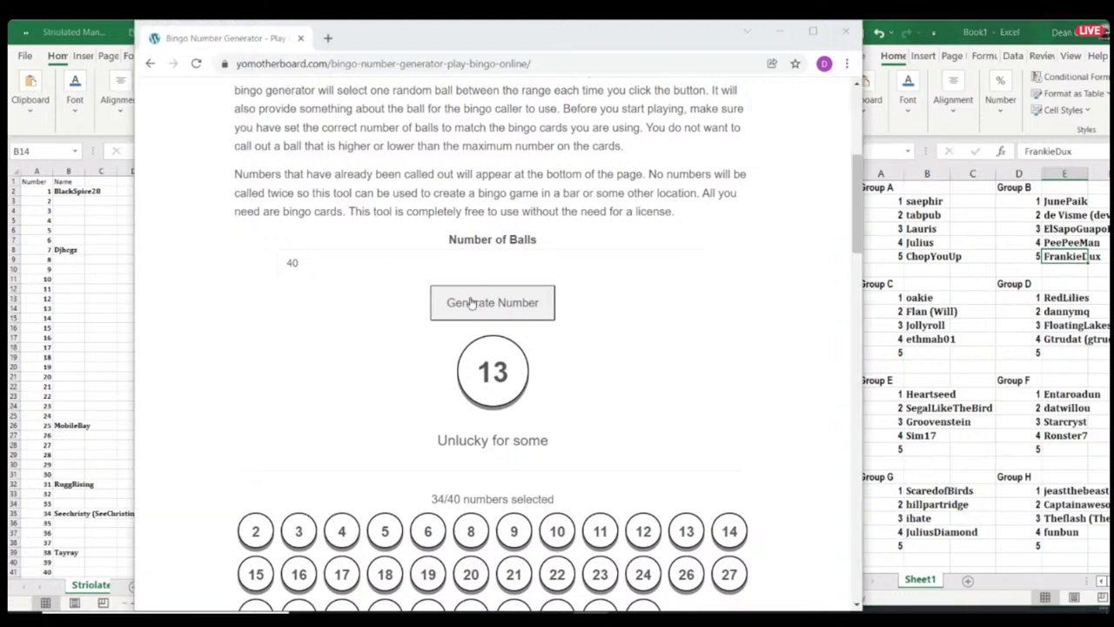
left_click(470, 302)
left_click(66, 192)
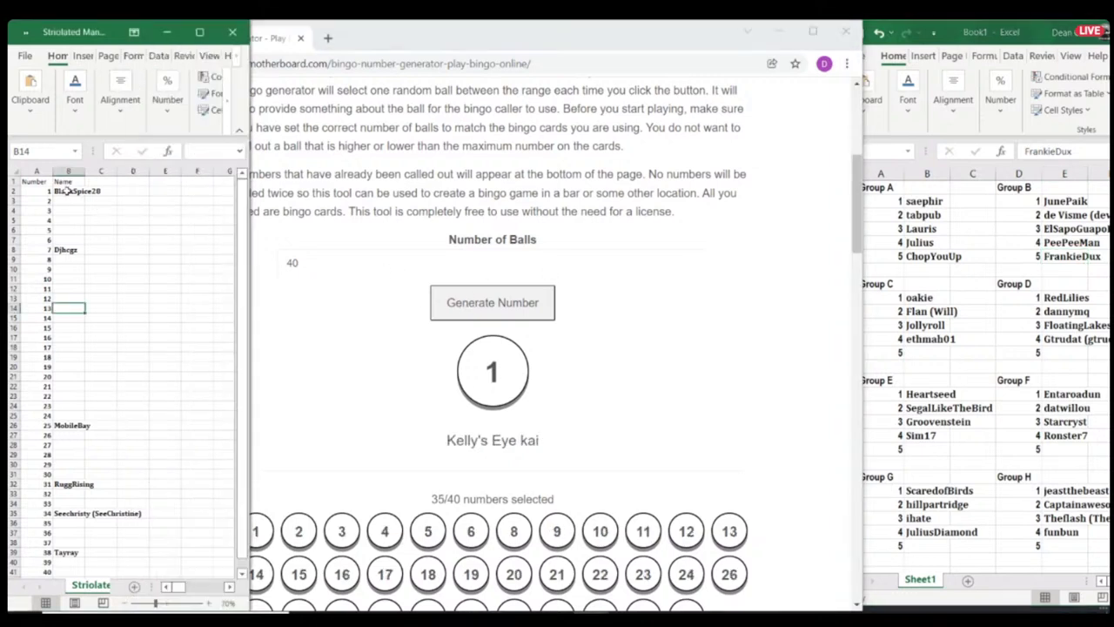
key("ctrl+c")
left_click(923, 351)
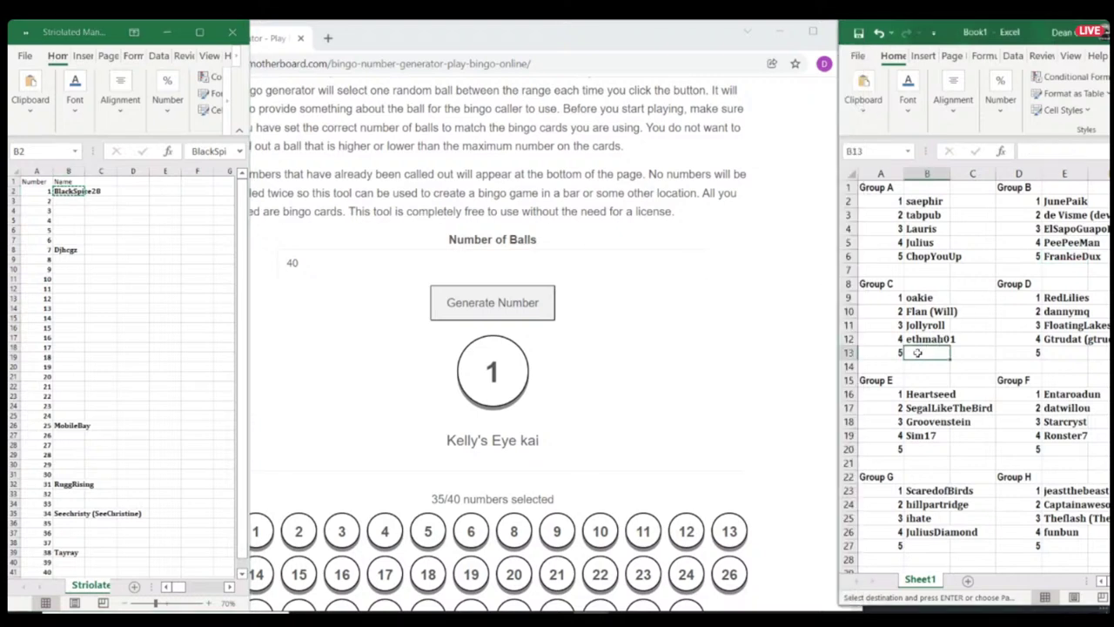
key("ctrl+v")
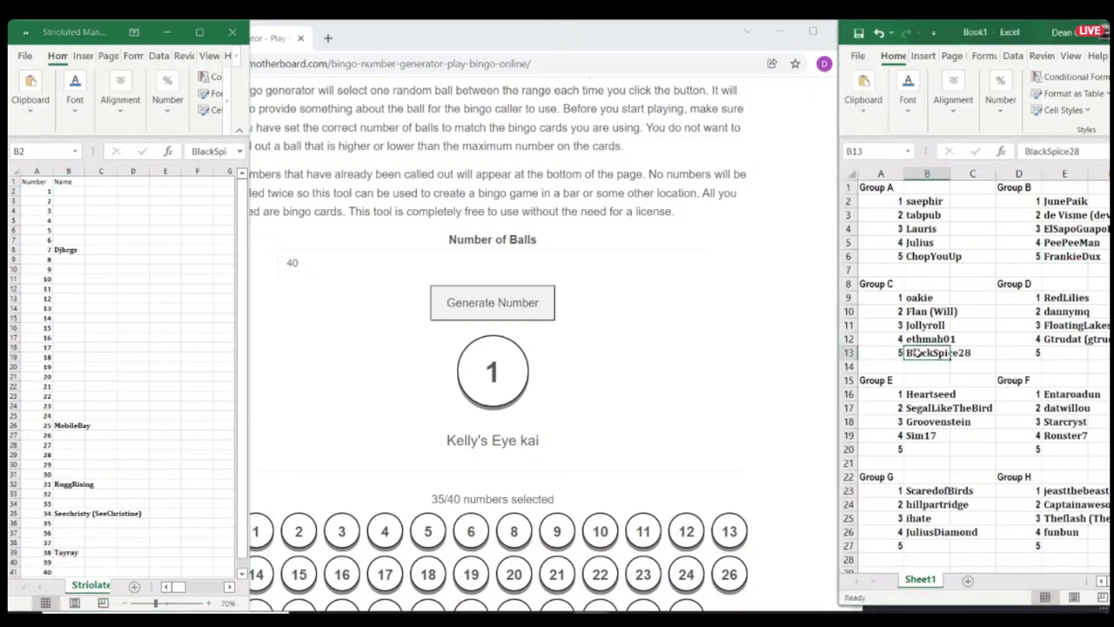
Step: Draw the next bingo number and move the list name numbered 7 into slot 5 of Group D, cell E13
left_click(501, 302)
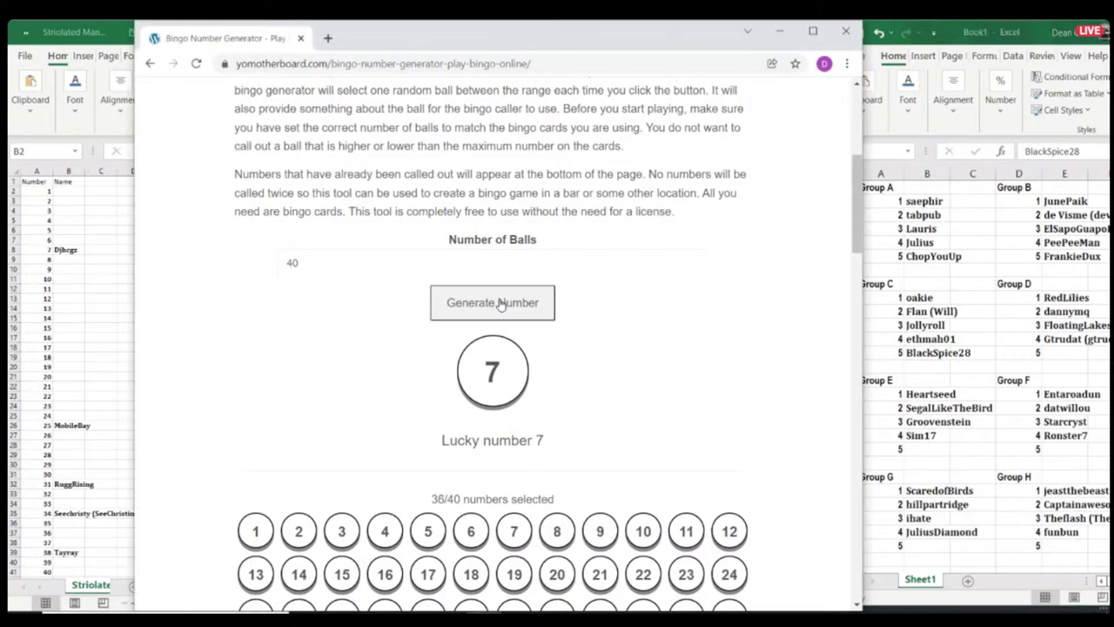
left_click(67, 251)
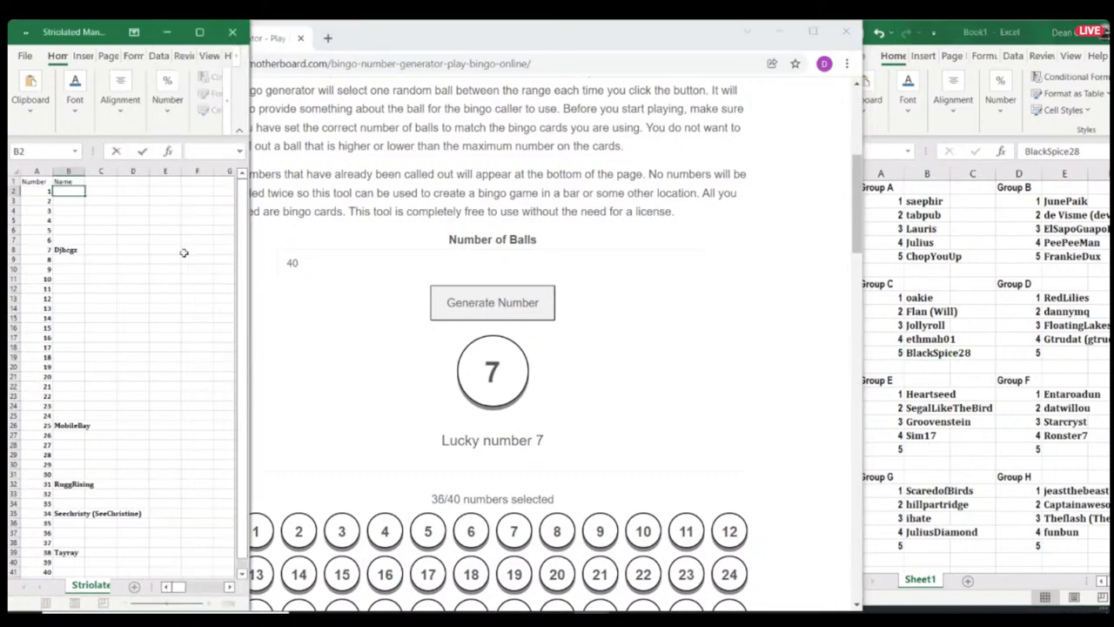
left_click(80, 251)
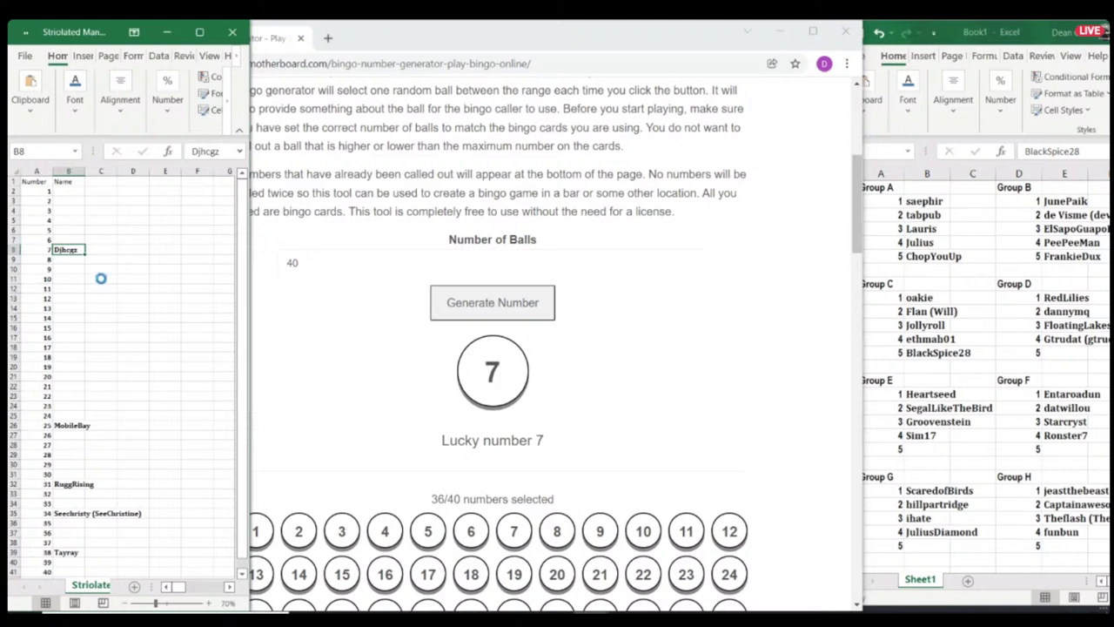
left_click(1042, 355)
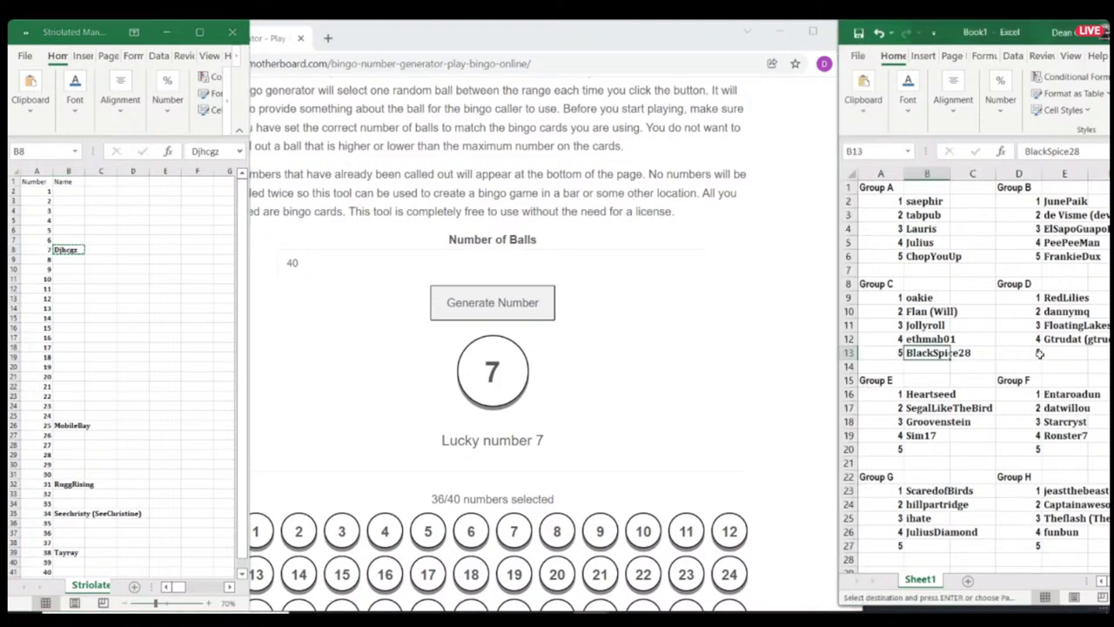
left_click(1047, 355)
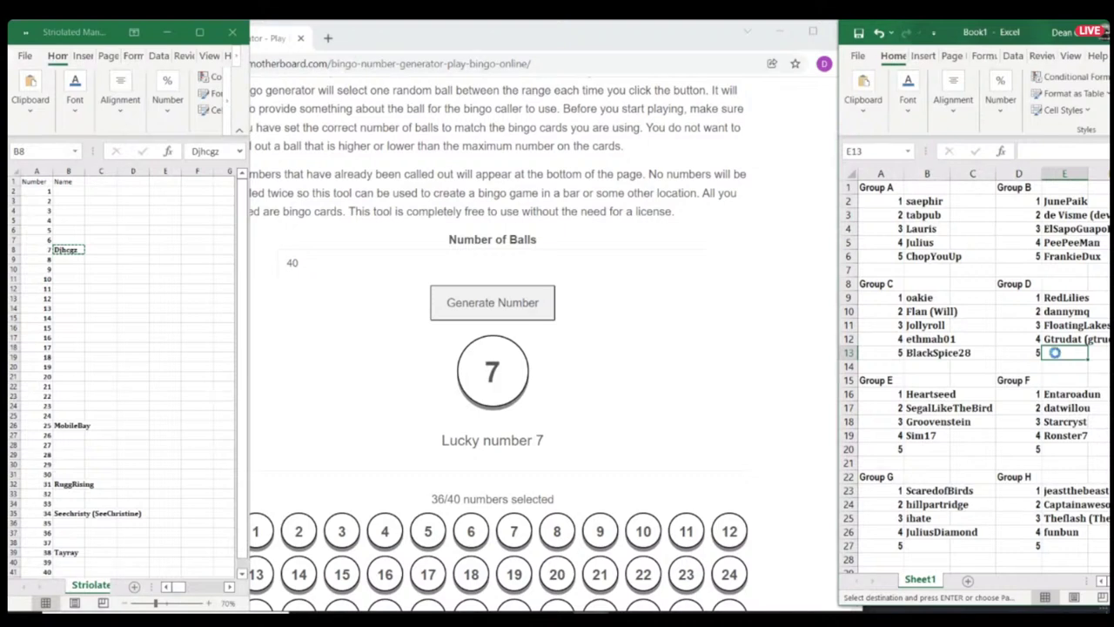
key("Return")
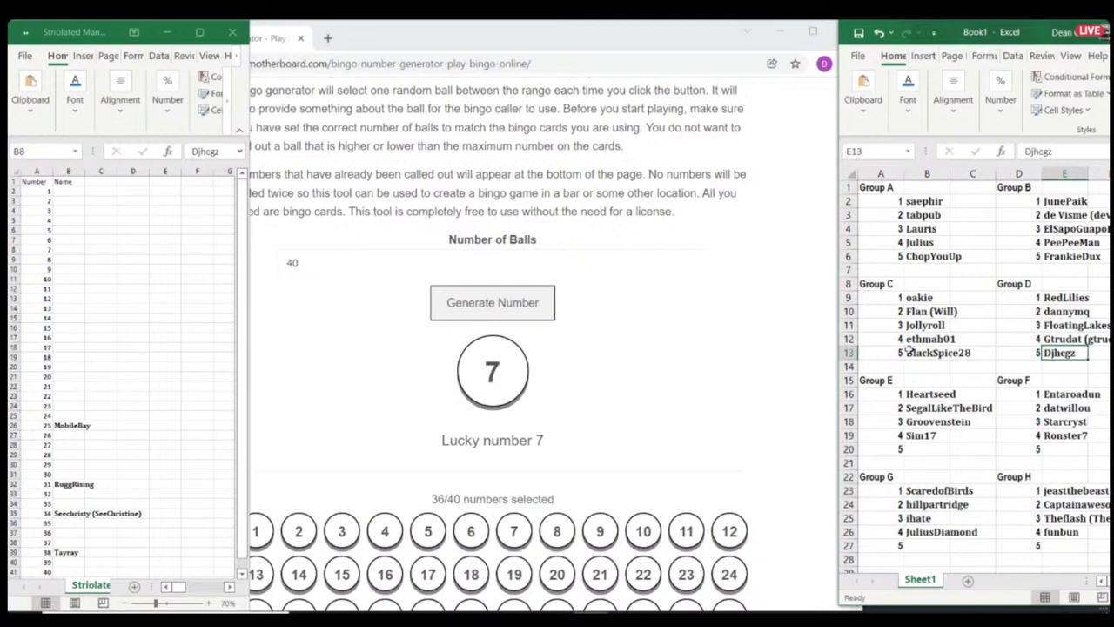
Step: Draw the next bingo number and move the list name numbered 38 into slot 5 of Group E, cell B20
left_click(477, 316)
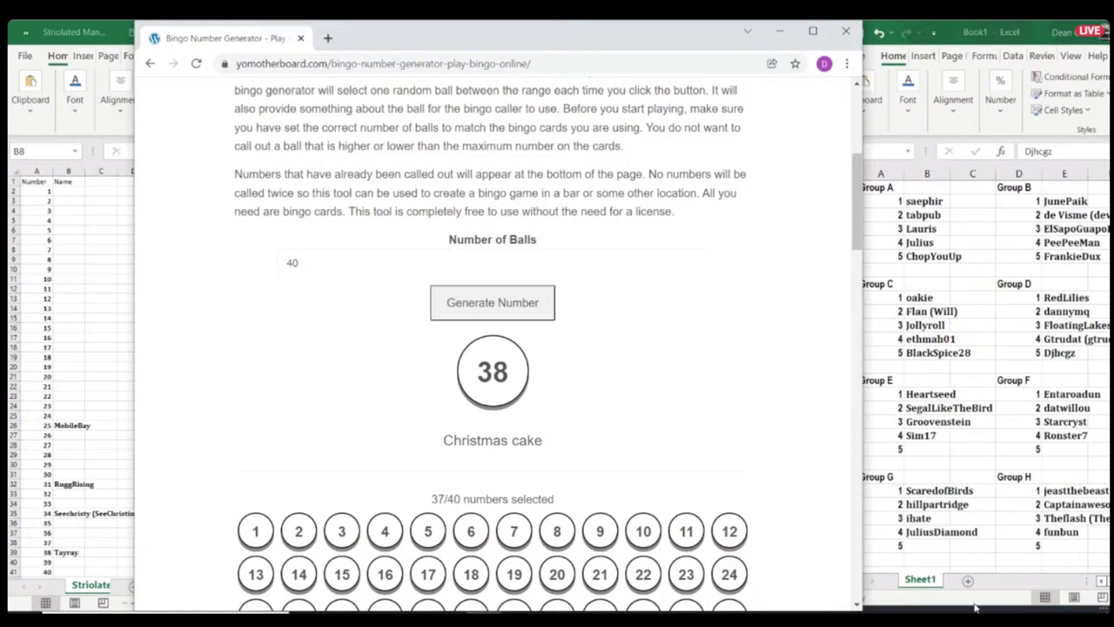
left_click(68, 552)
key("ctrl+c")
left_click(930, 449)
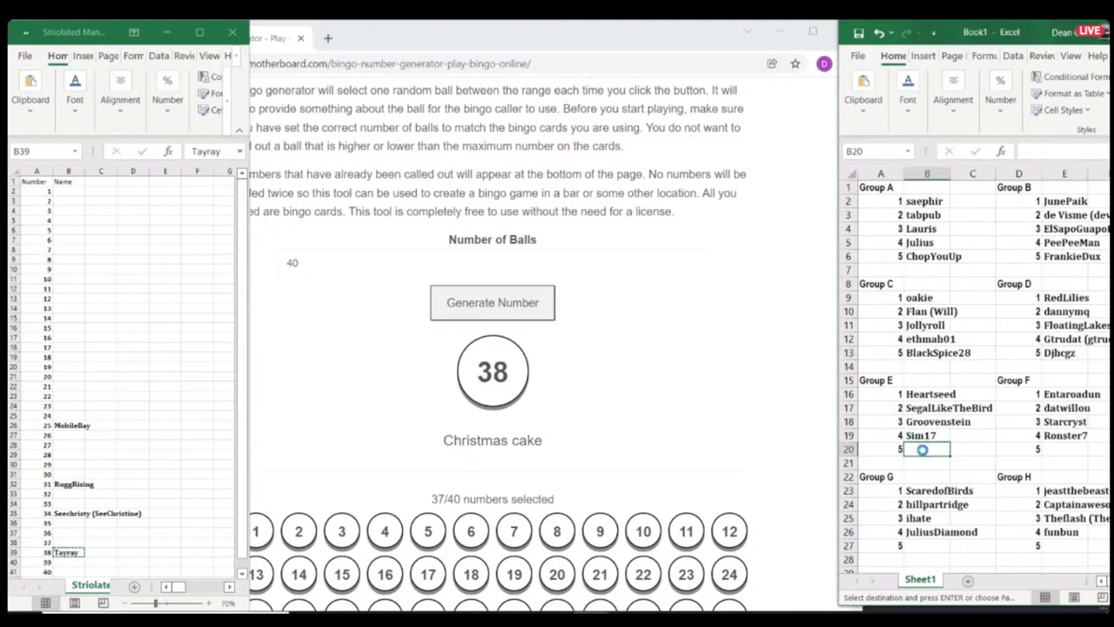
key("Return")
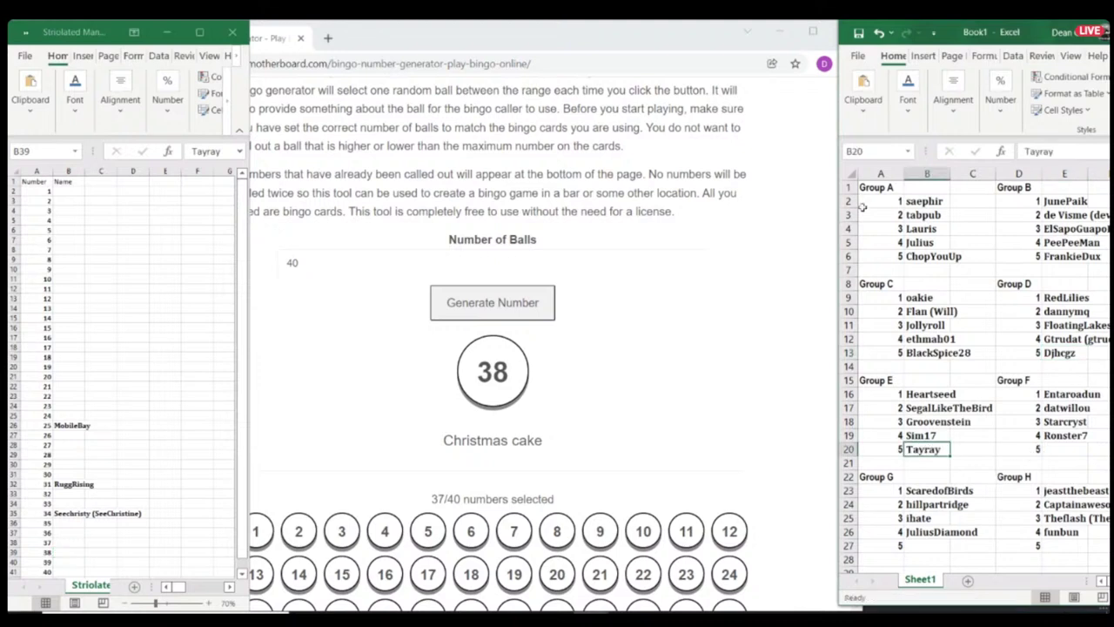
Step: Draw the next bingo number and move the list name numbered 31 into slot 5 of Group F, cell E20
left_click(487, 317)
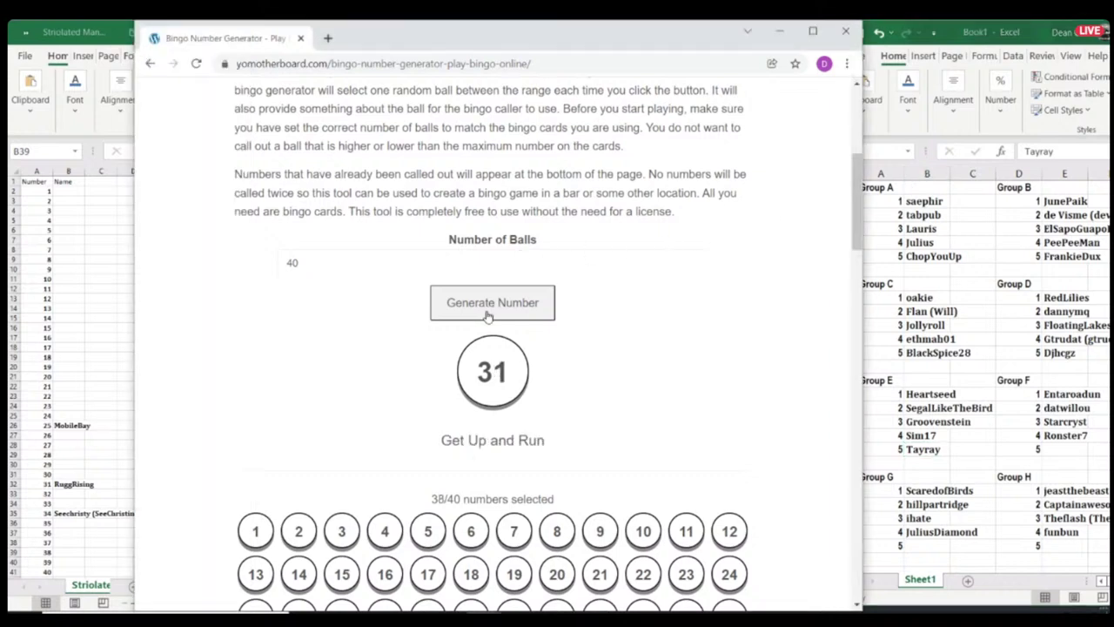
left_click(70, 484)
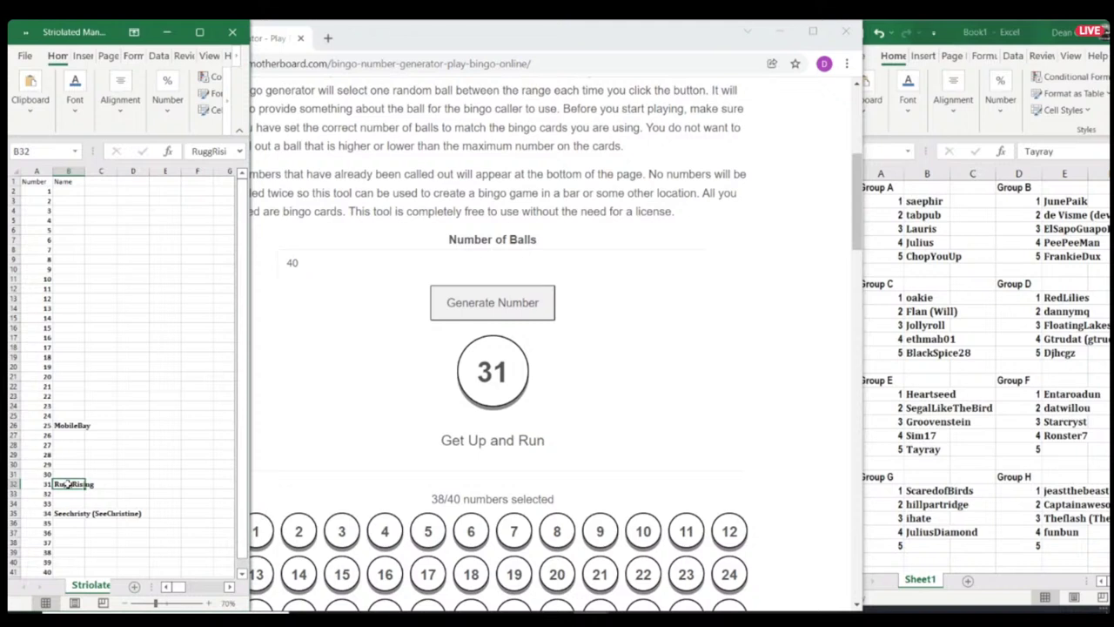
key("ctrl+c")
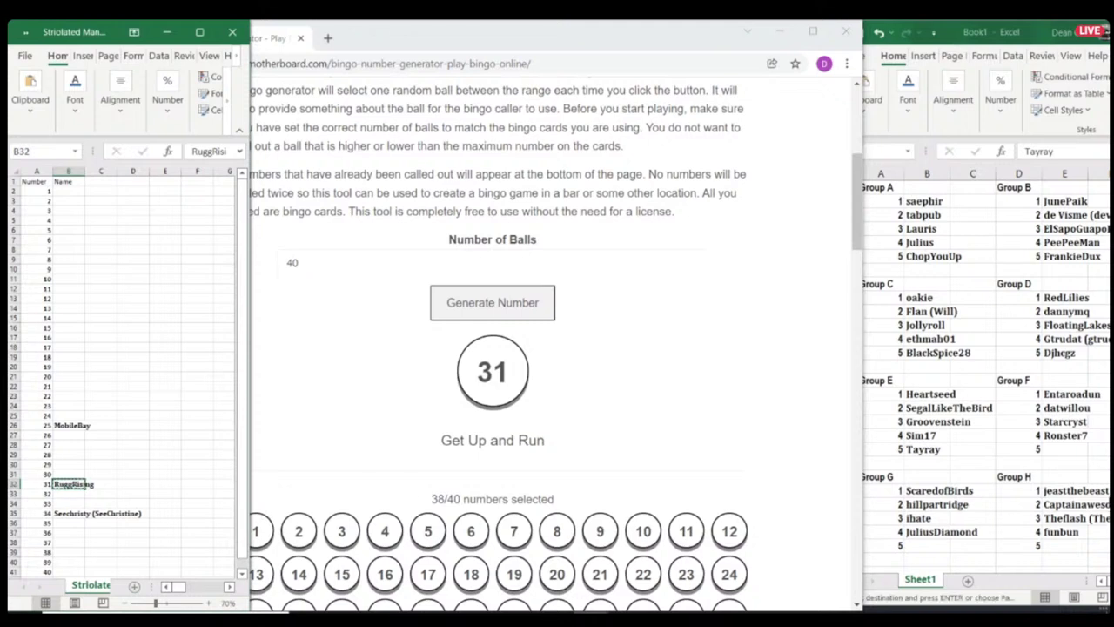
left_click(1053, 453)
left_click(1063, 449)
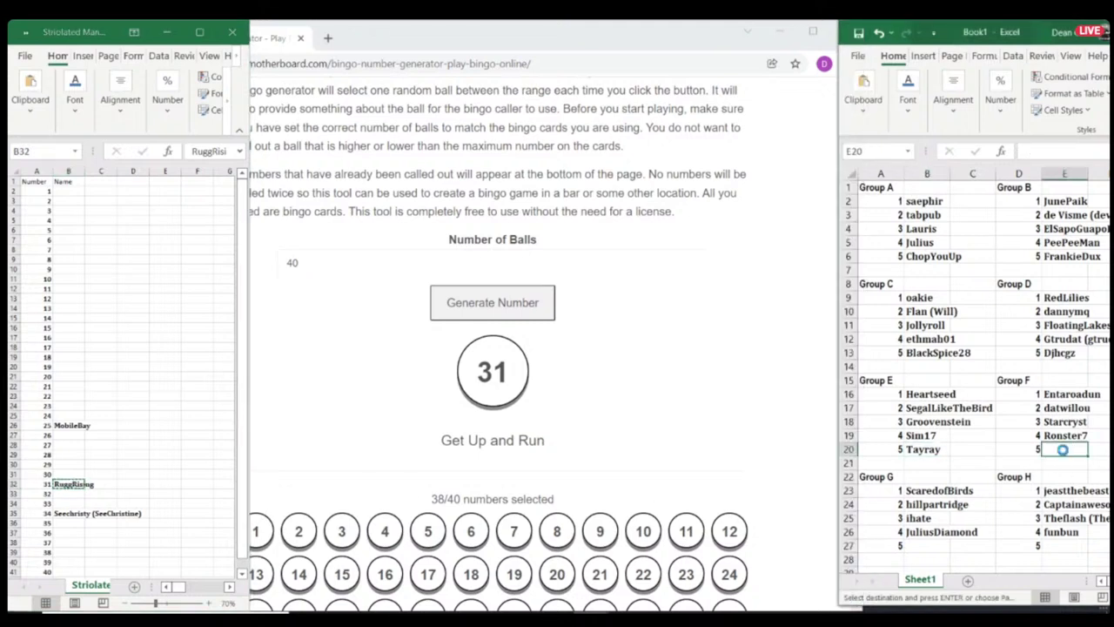
key("Return")
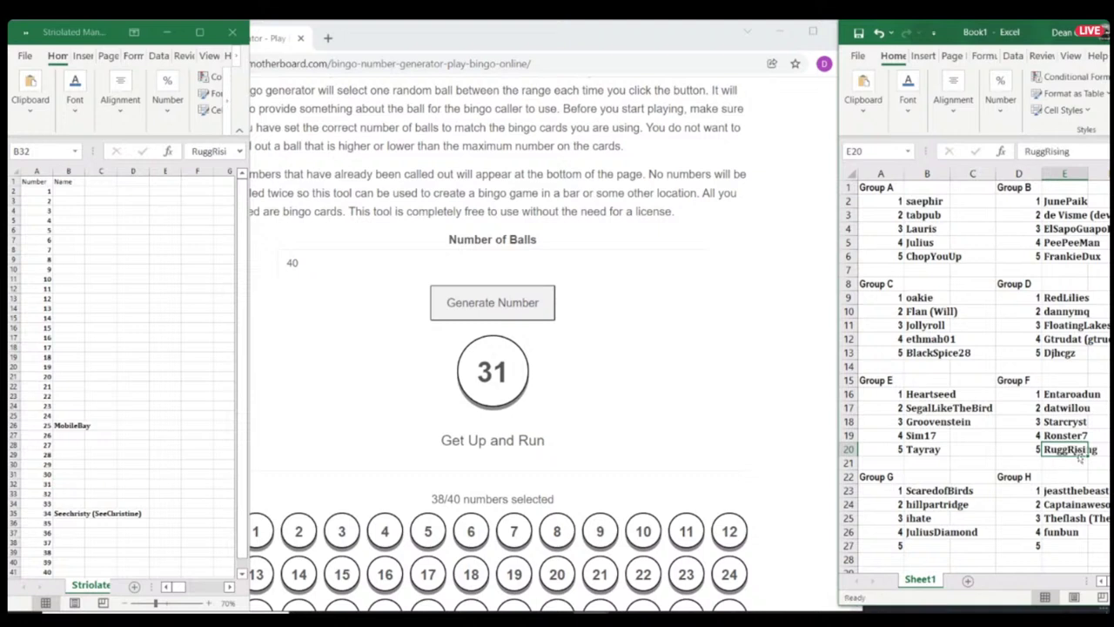
Step: Draw the next bingo number and move the list name numbered 34 into slot 5 of Group G, cell B27
left_click(471, 300)
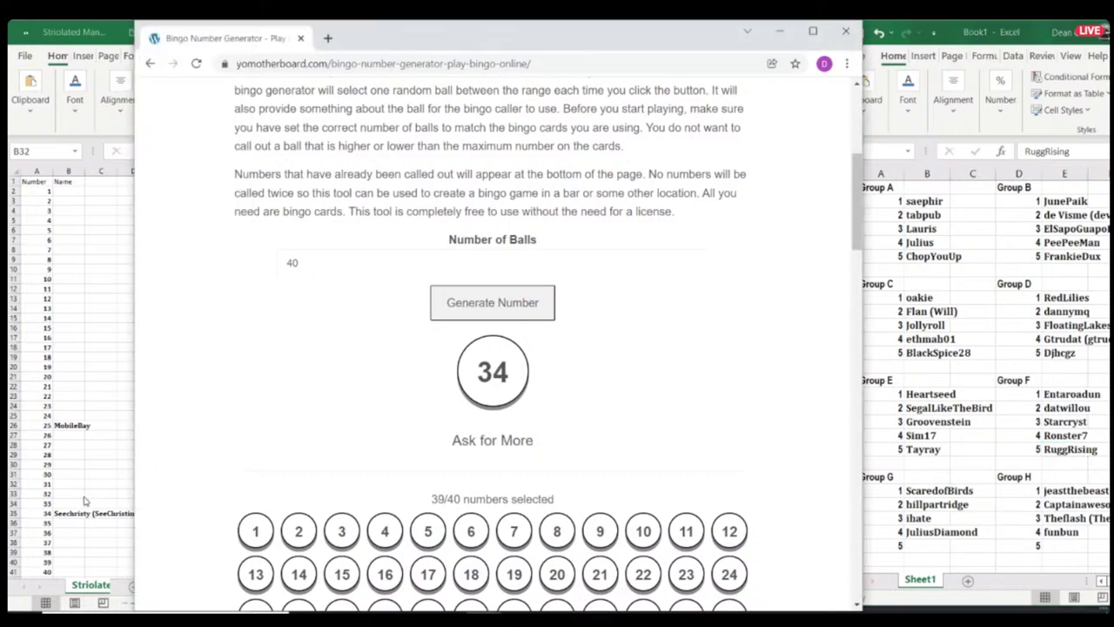
left_click(67, 513)
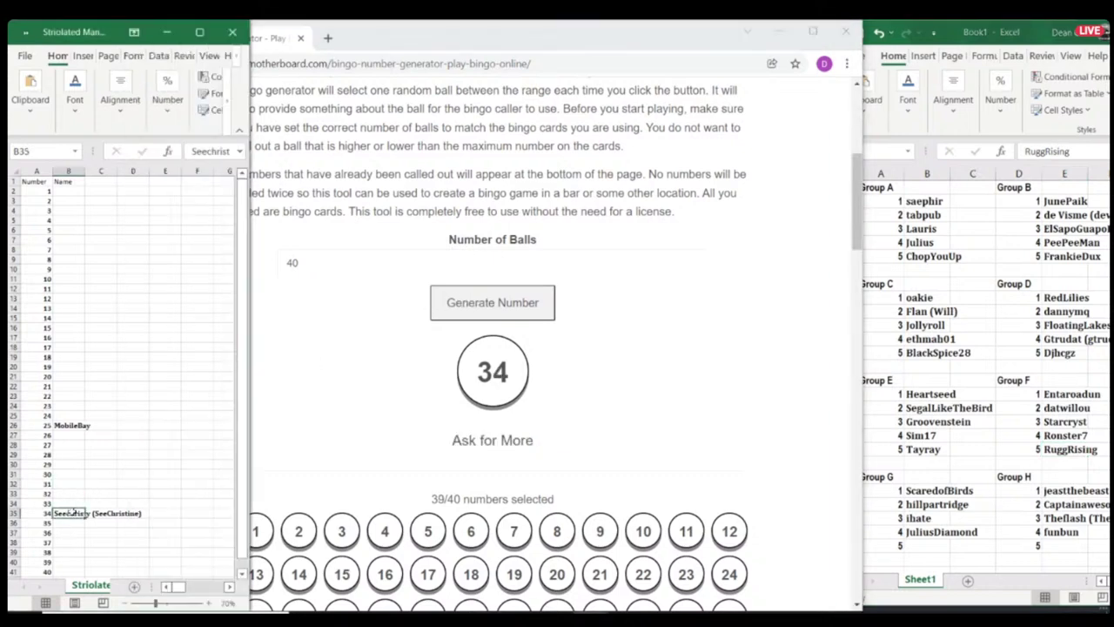
key("ctrl+c")
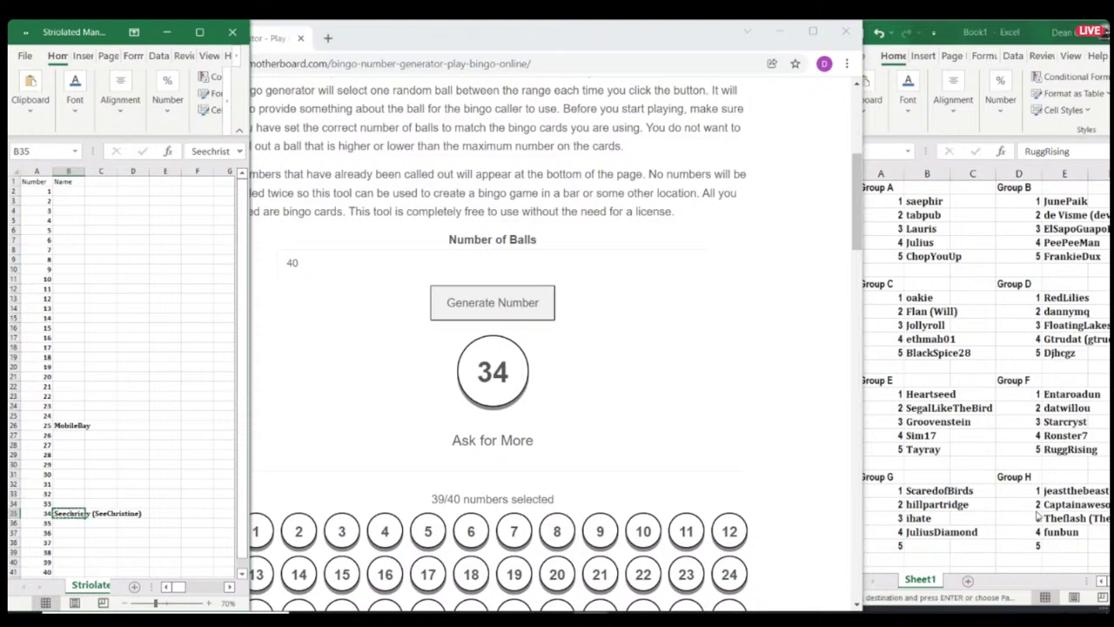
left_click(916, 542)
key("Return")
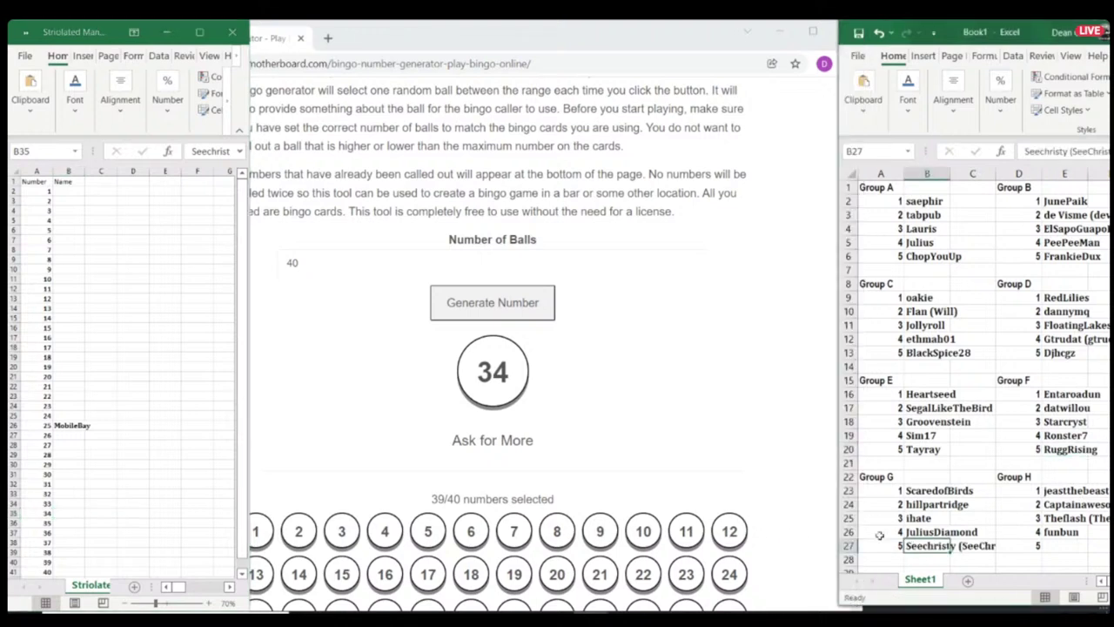
Step: Draw the last bingo number and move the list name numbered 25 into slot 5 of Group H, cell E27
left_click(490, 315)
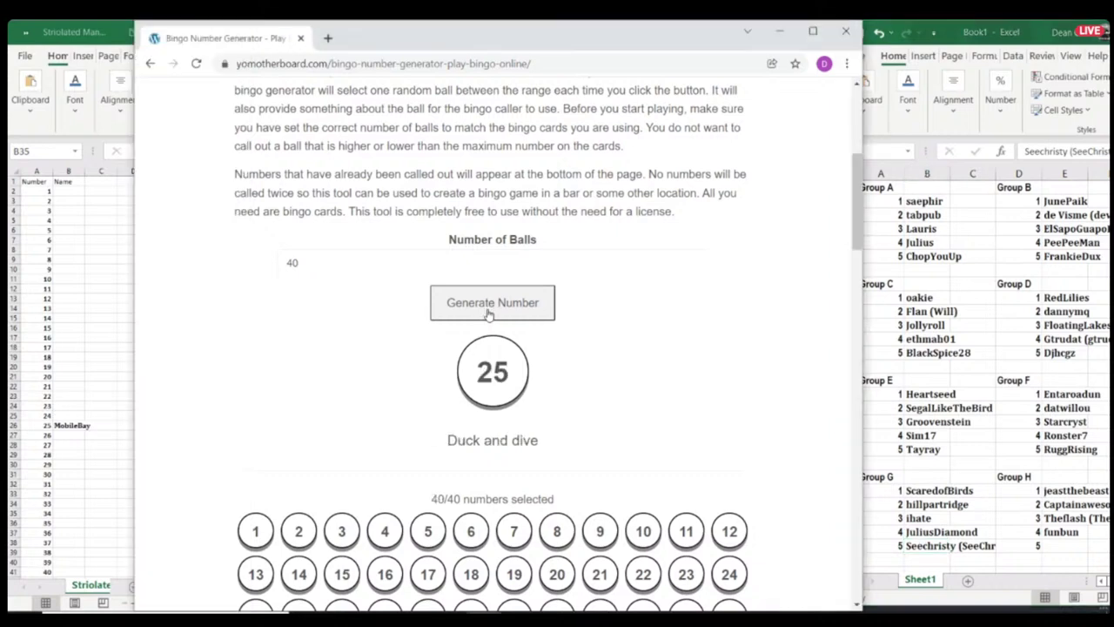
left_click(76, 425)
key("ctrl+c")
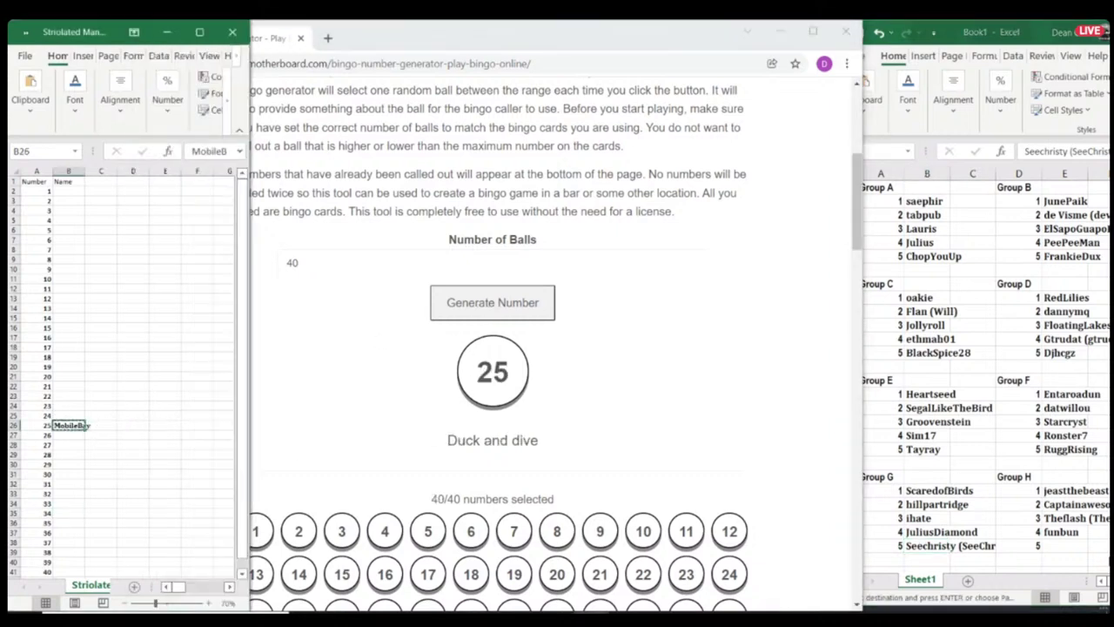
left_click(1068, 544)
left_click(1053, 545)
key("Return")
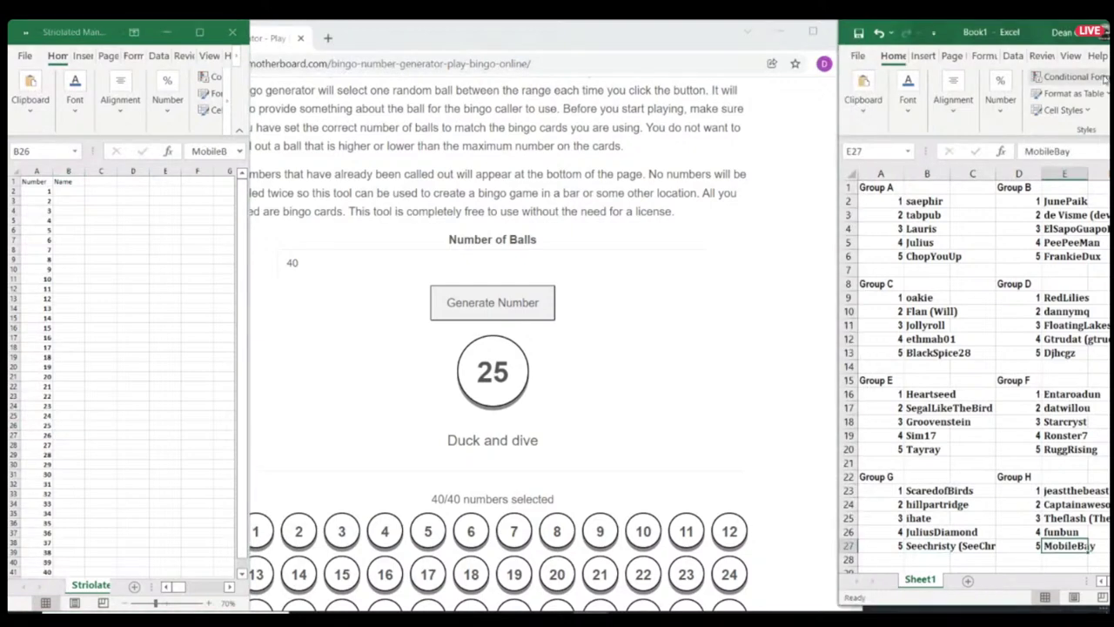
Step: Bring the Book1 group workbook fully into view and maximize its window to show all eight groups
left_click_drag(1001, 33, 602, 30)
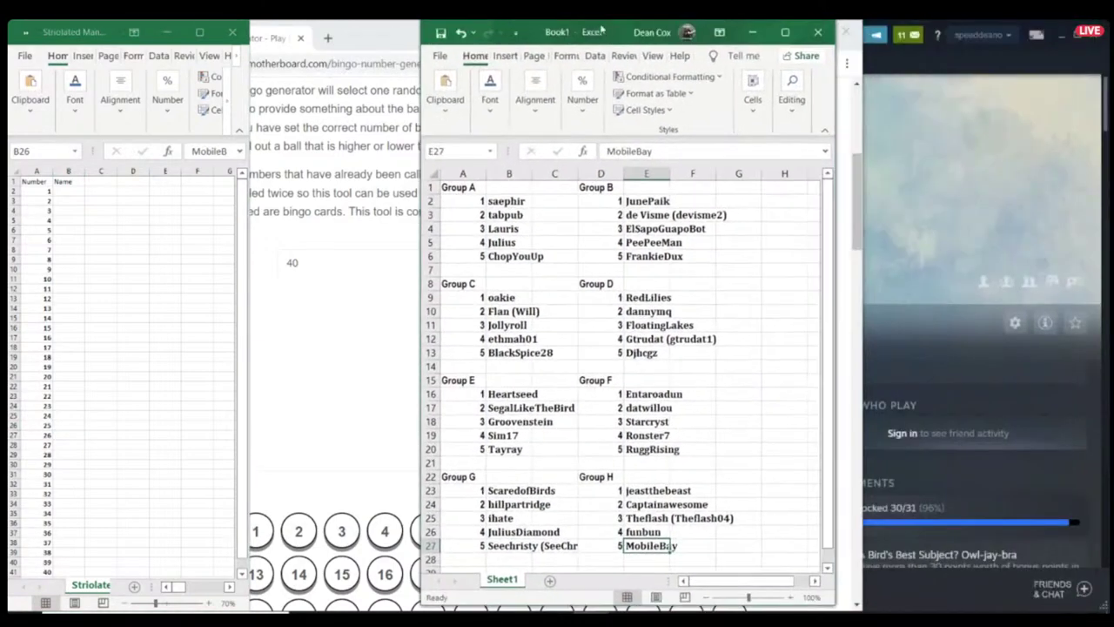
left_click(785, 32)
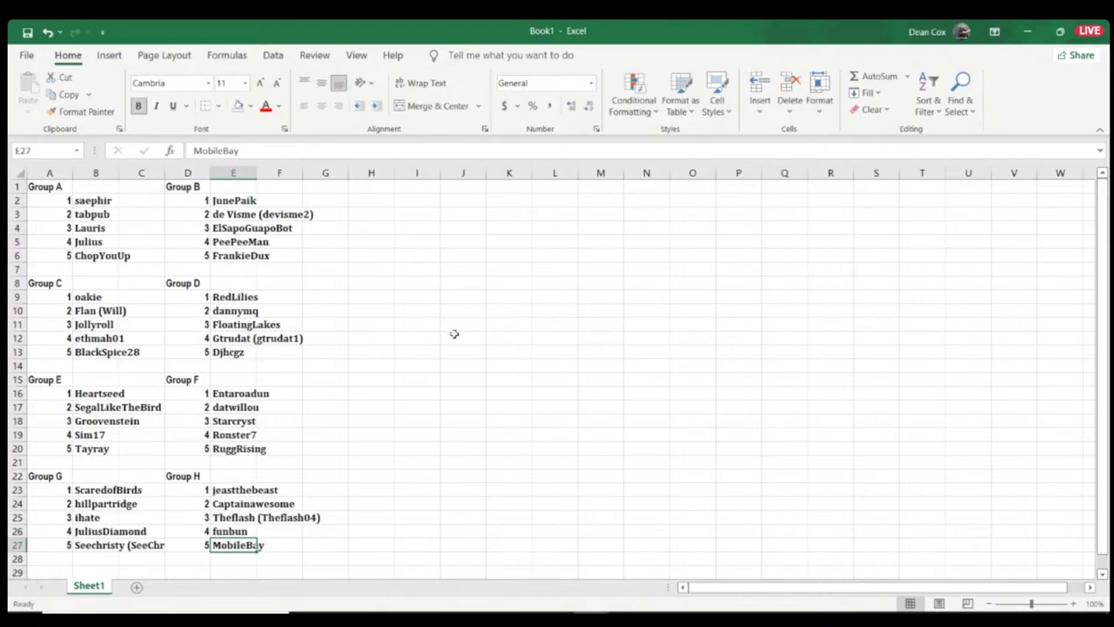